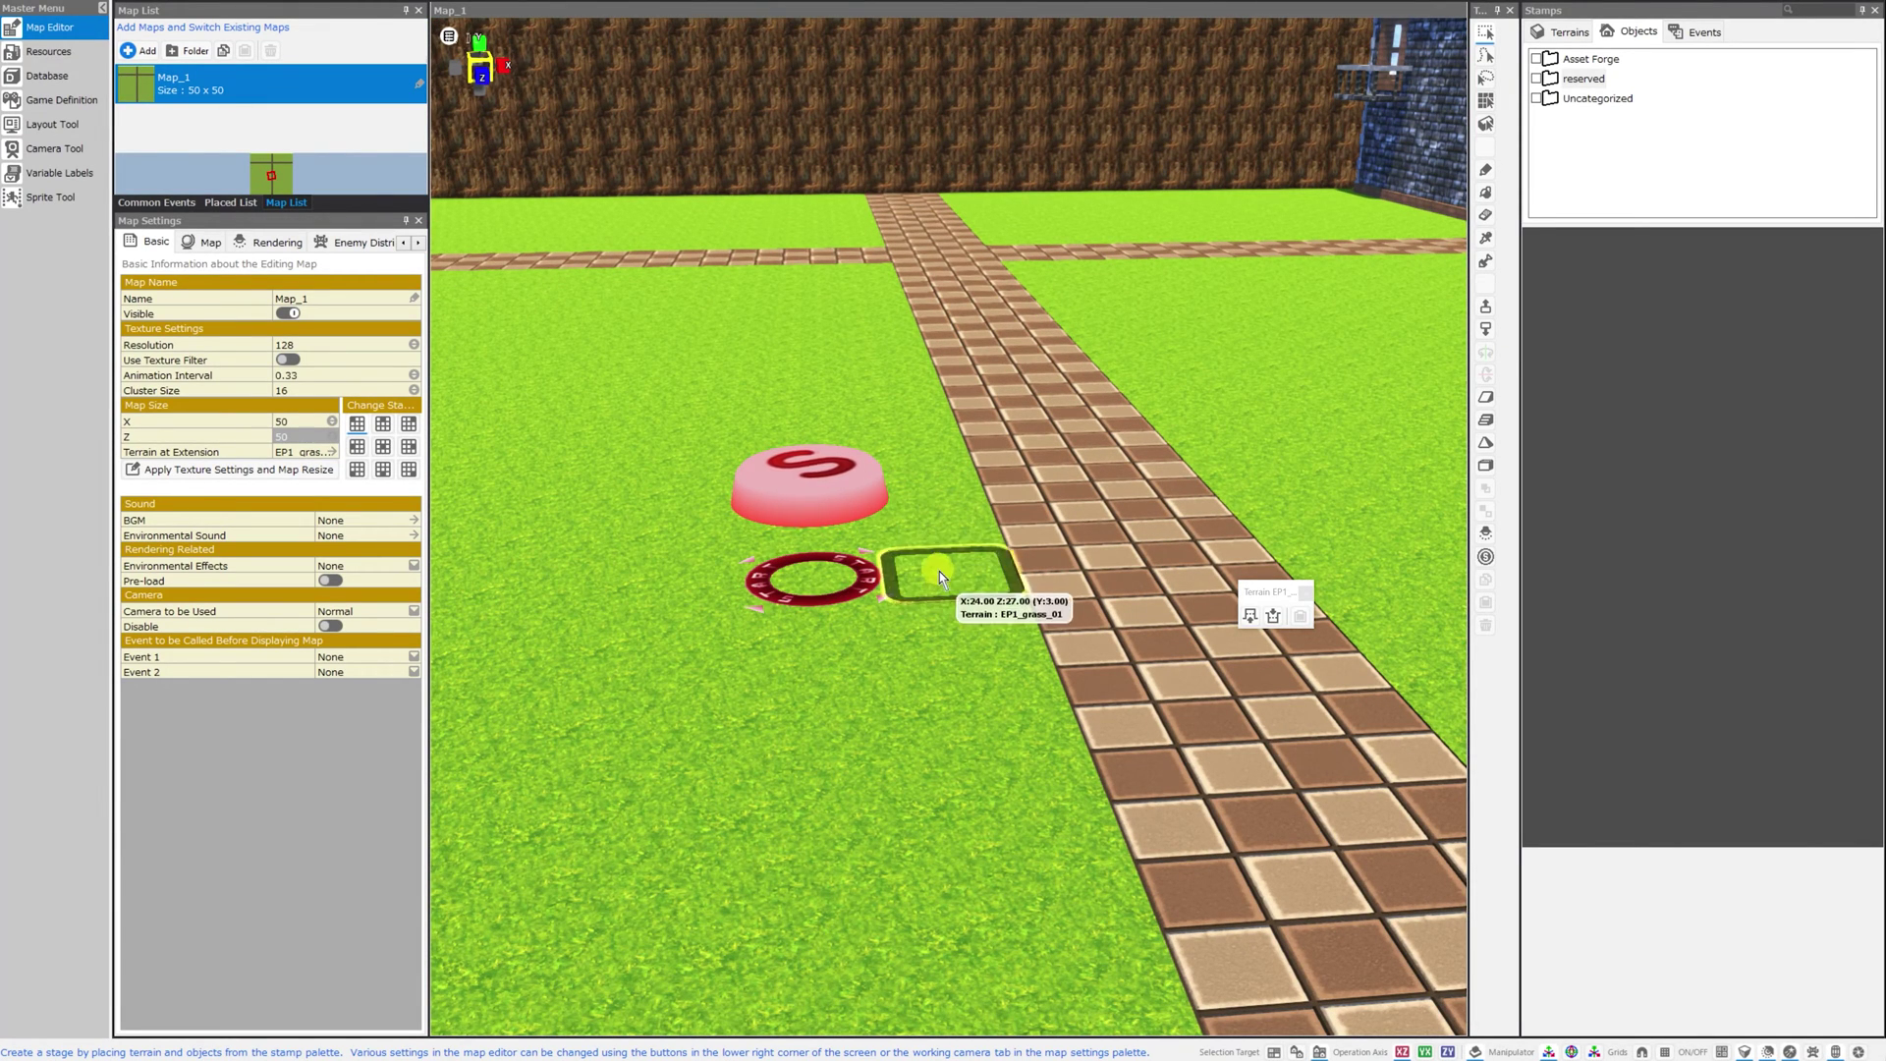
- Orbit Map_1 to bring the stone building into view with the path running diagonally
mouse_move(927, 581)
right_down()
mouse_move(963, 579)
mouse_move(943, 578)
right_up()
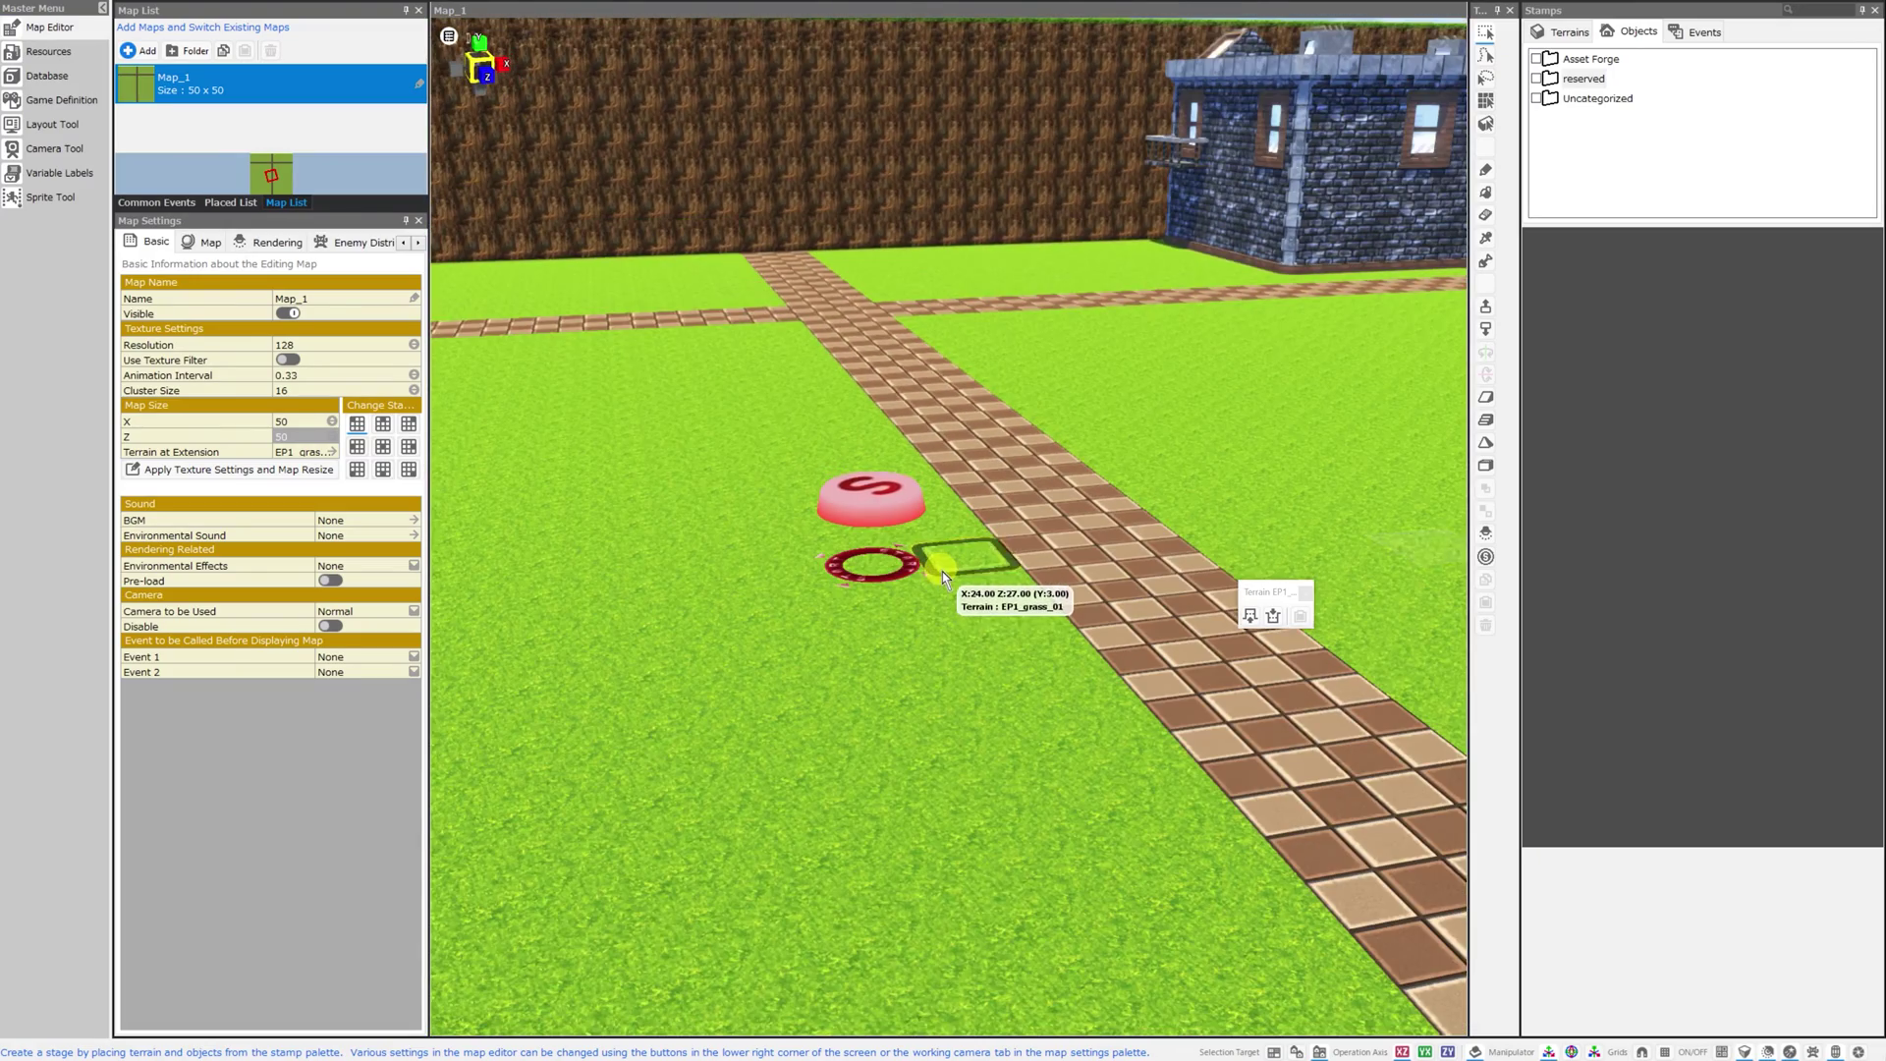
click(950, 562)
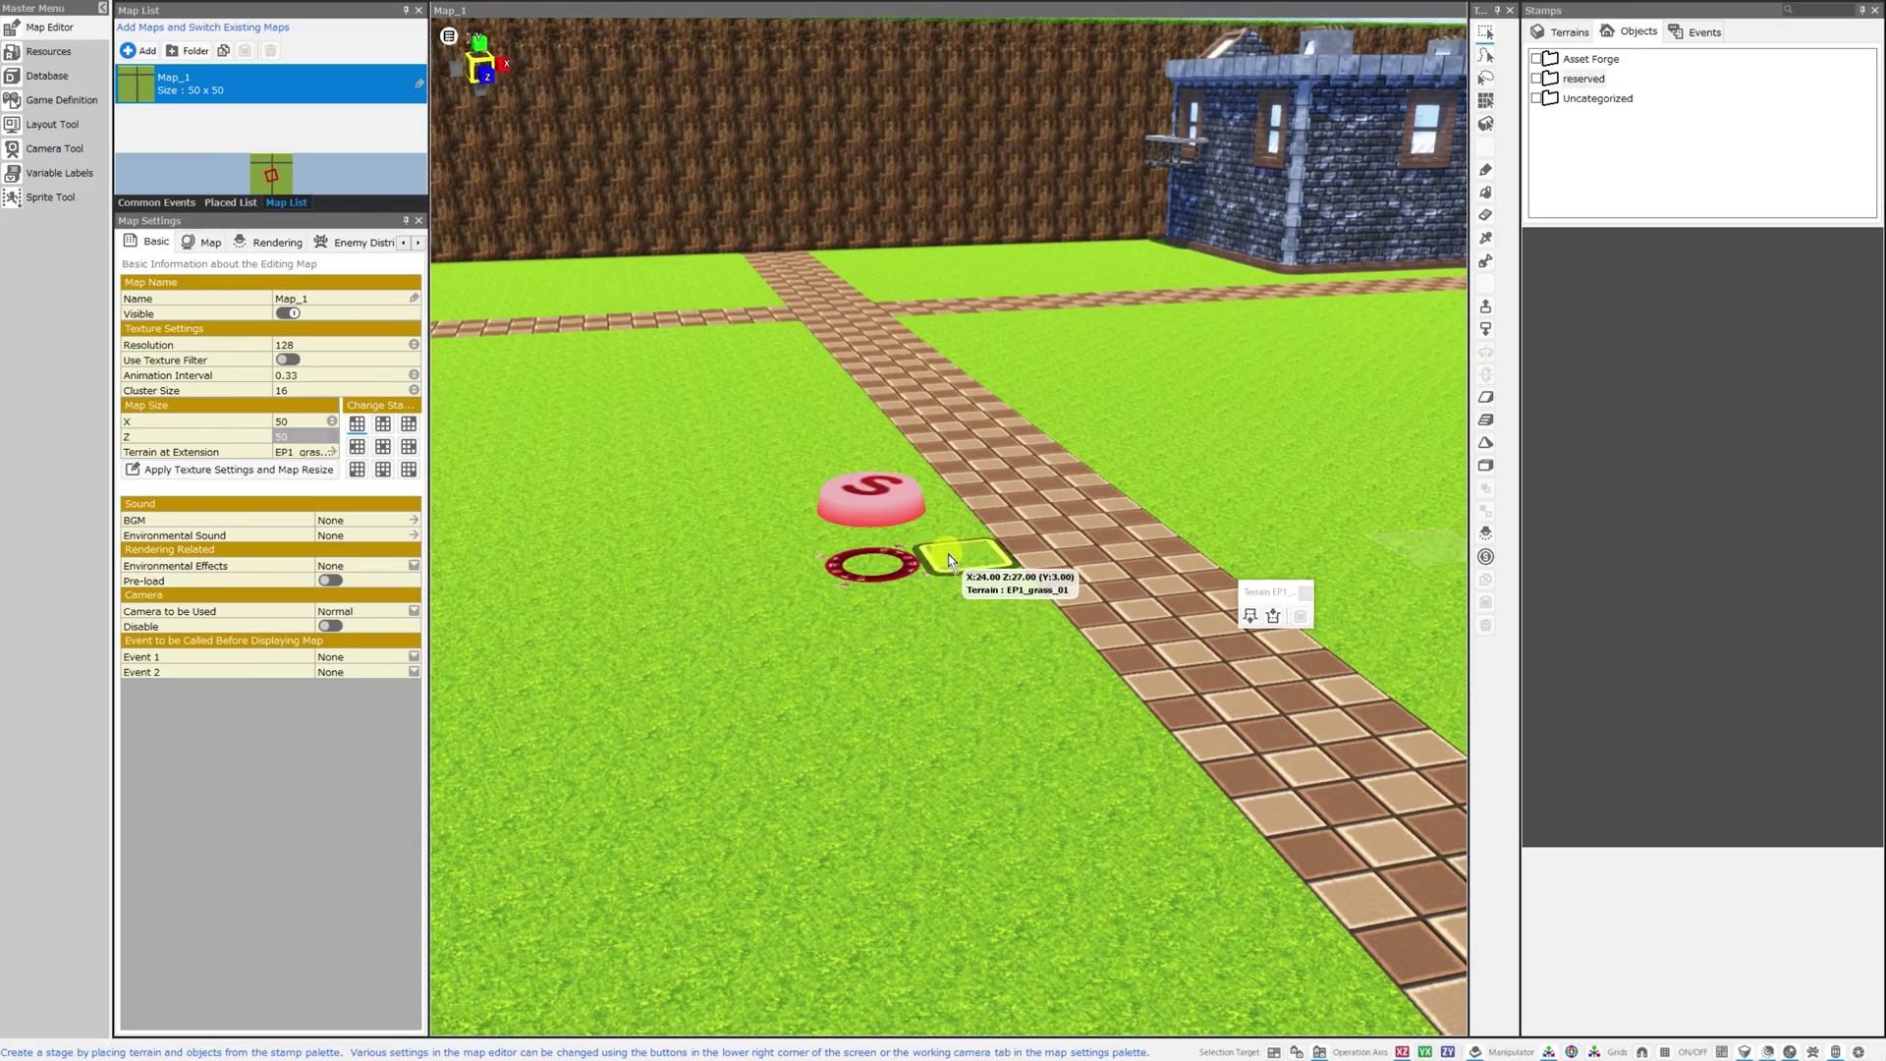
right_drag(949, 562, 905, 579)
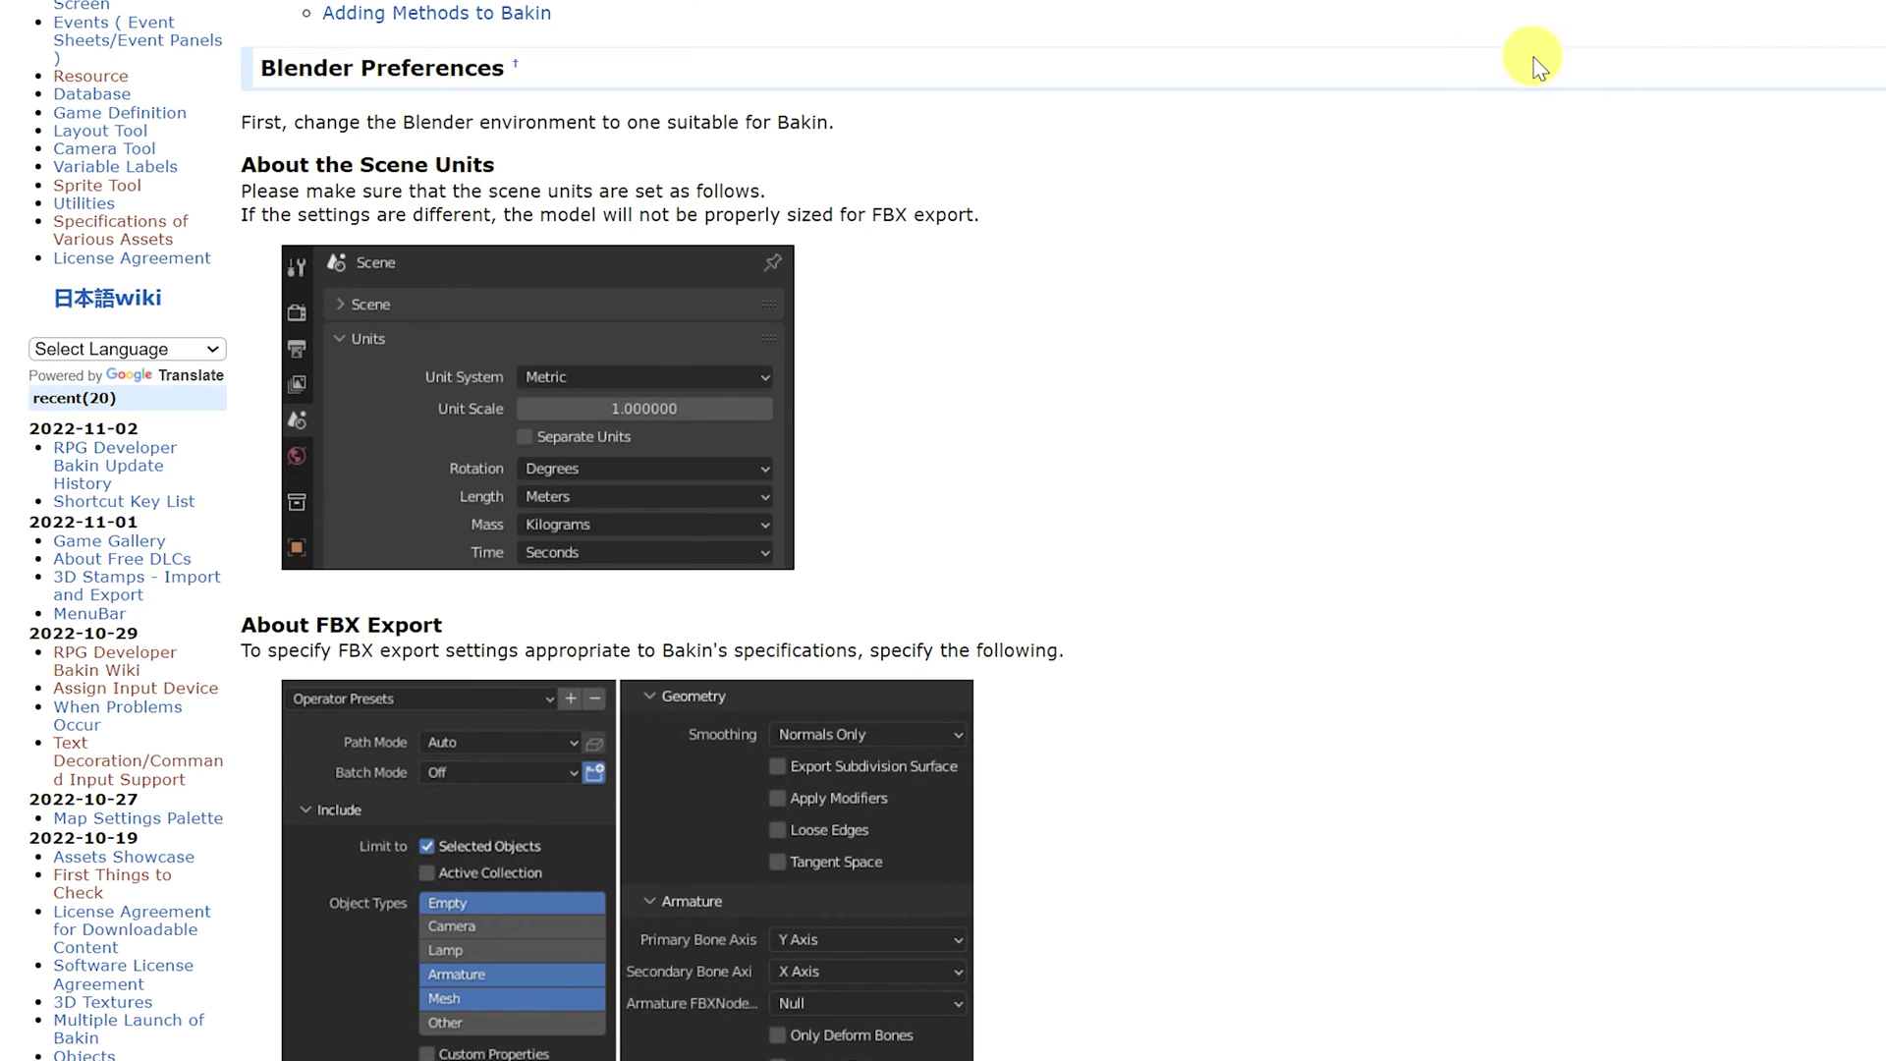
- Scroll the wiki from Blender Preferences through How to Set Motions to the FBX import settings
scroll(1595, 136, down, 12)
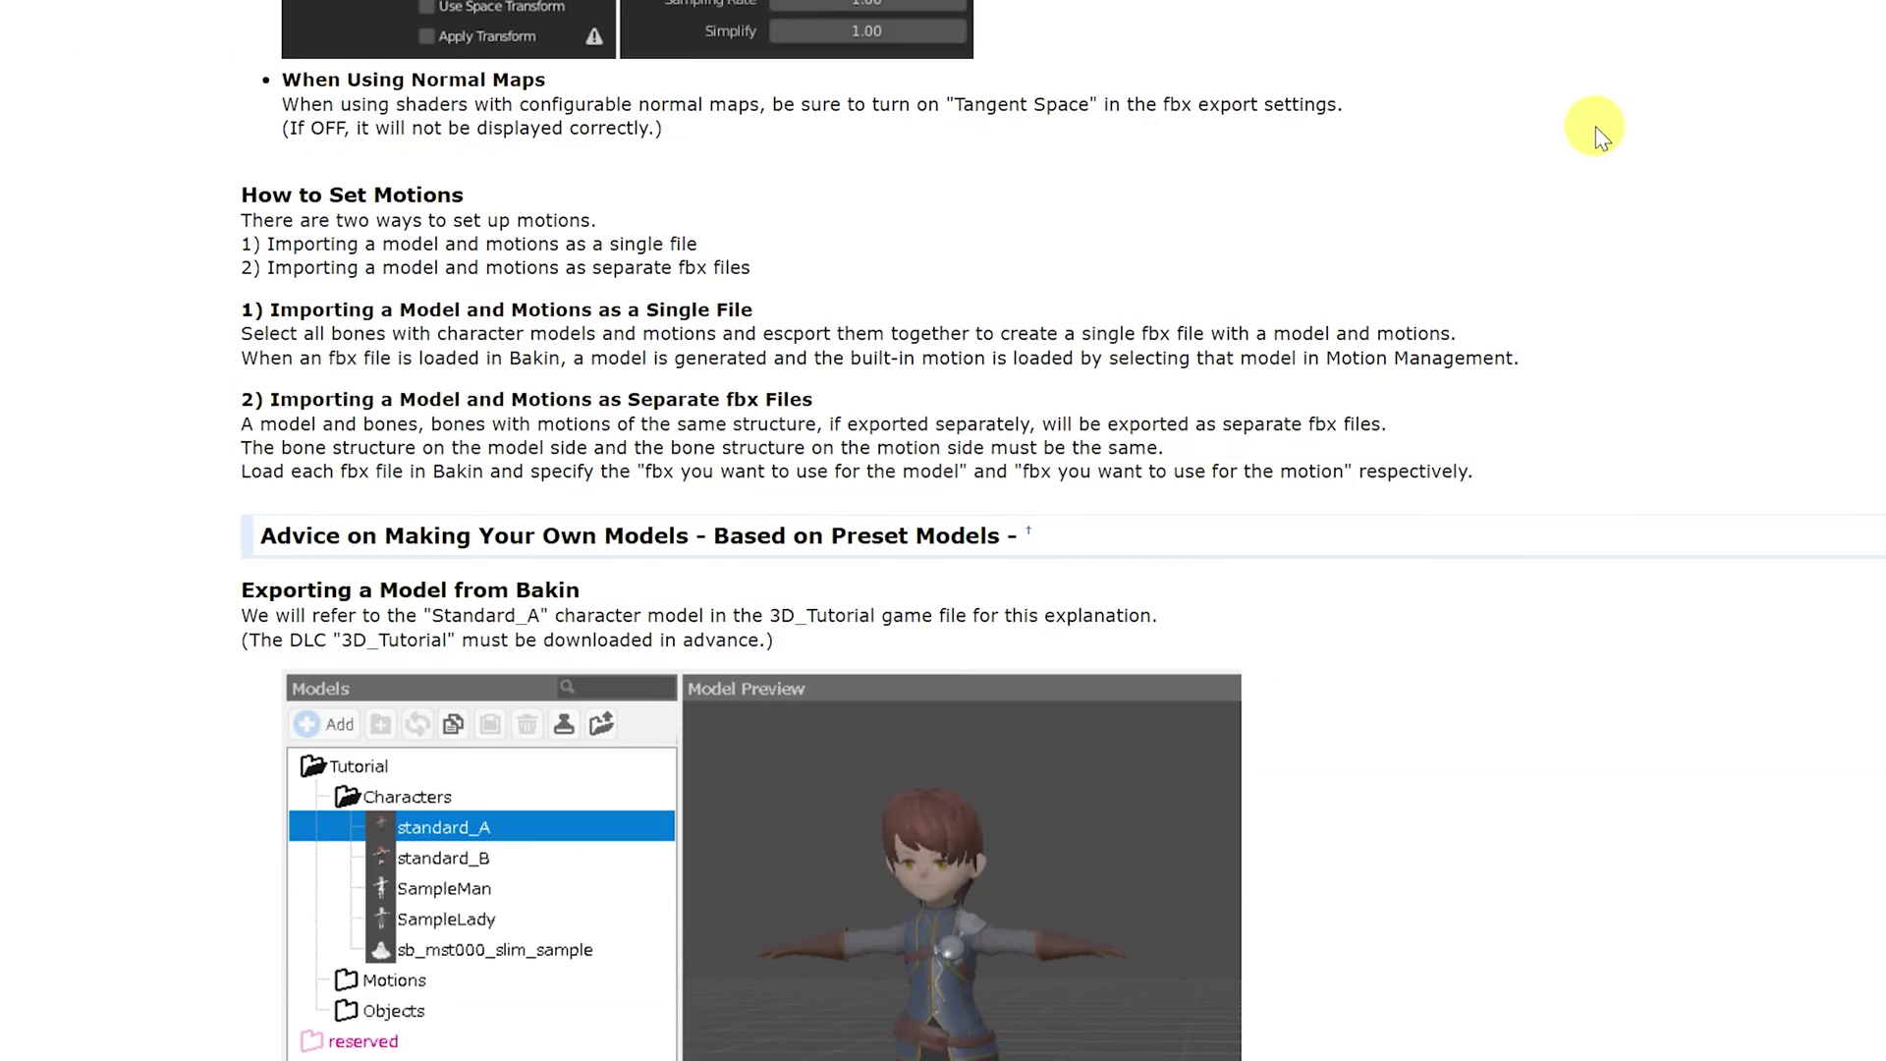
scroll(1595, 136, down, 15)
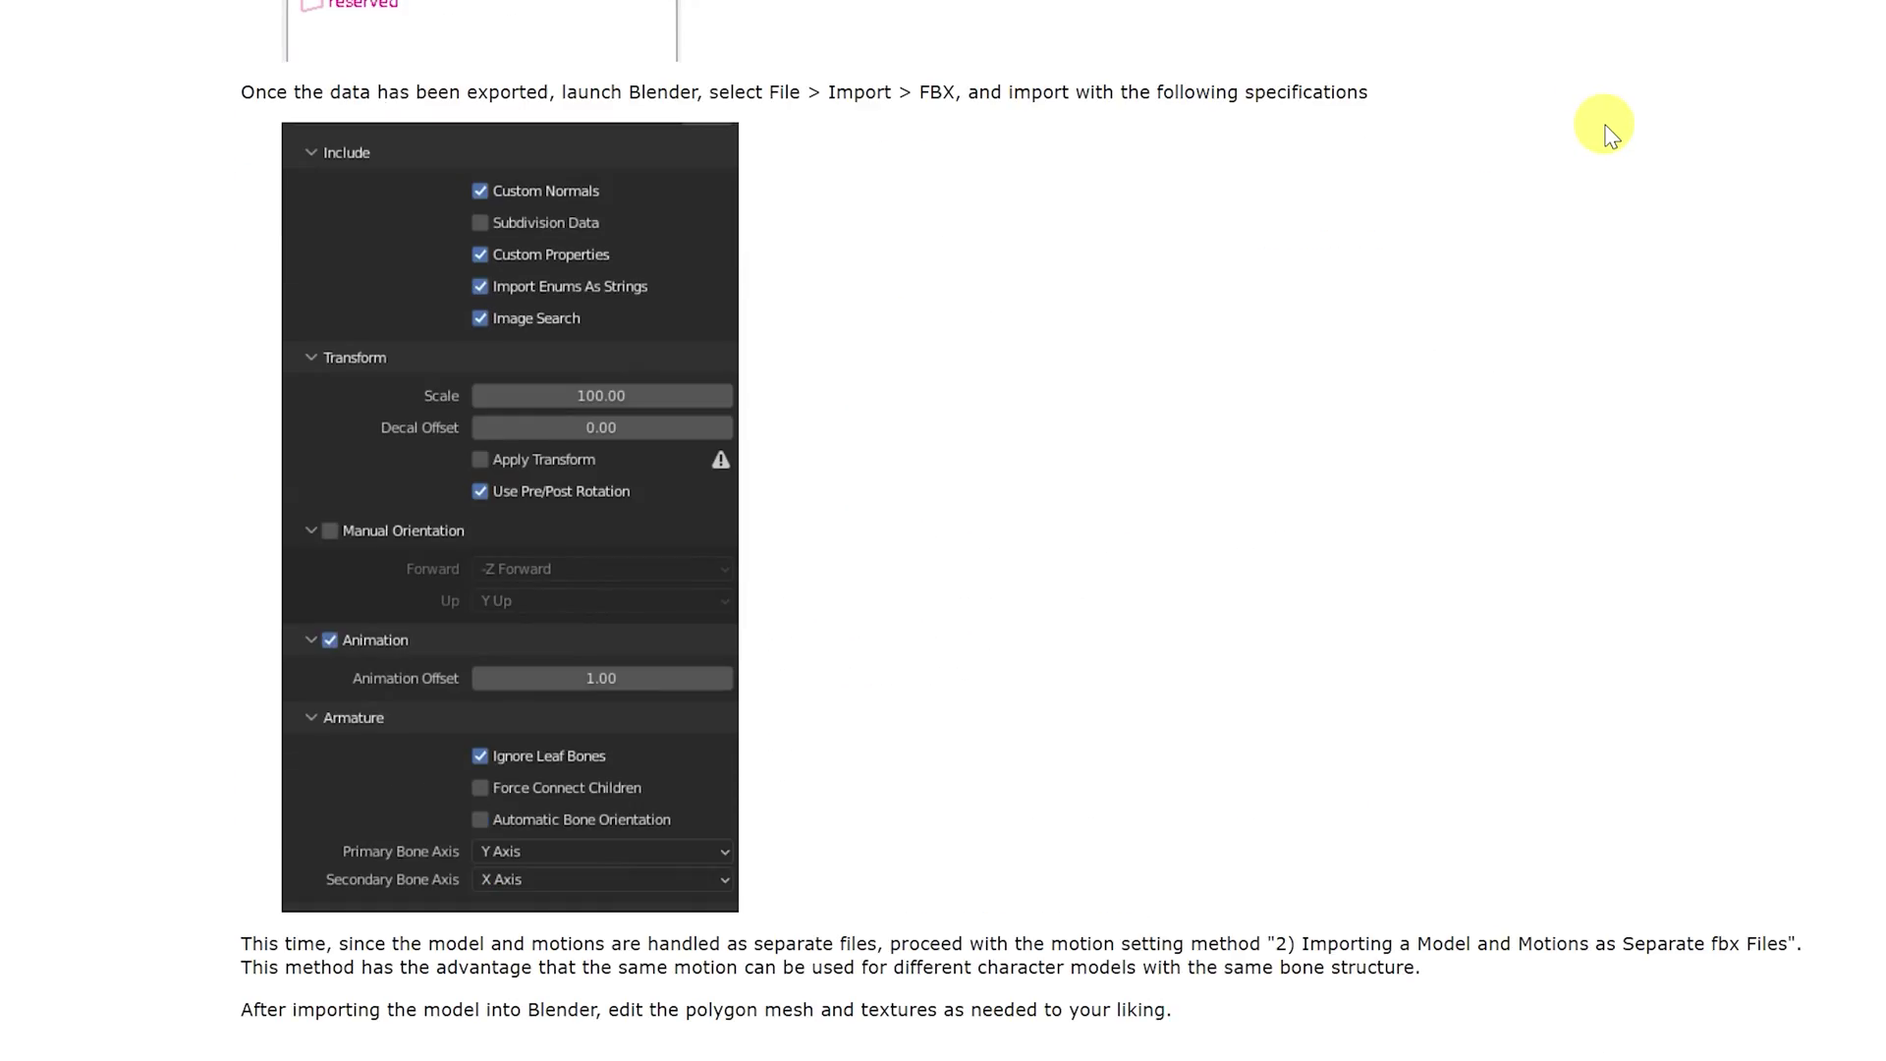
scroll(1607, 132, down, 15)
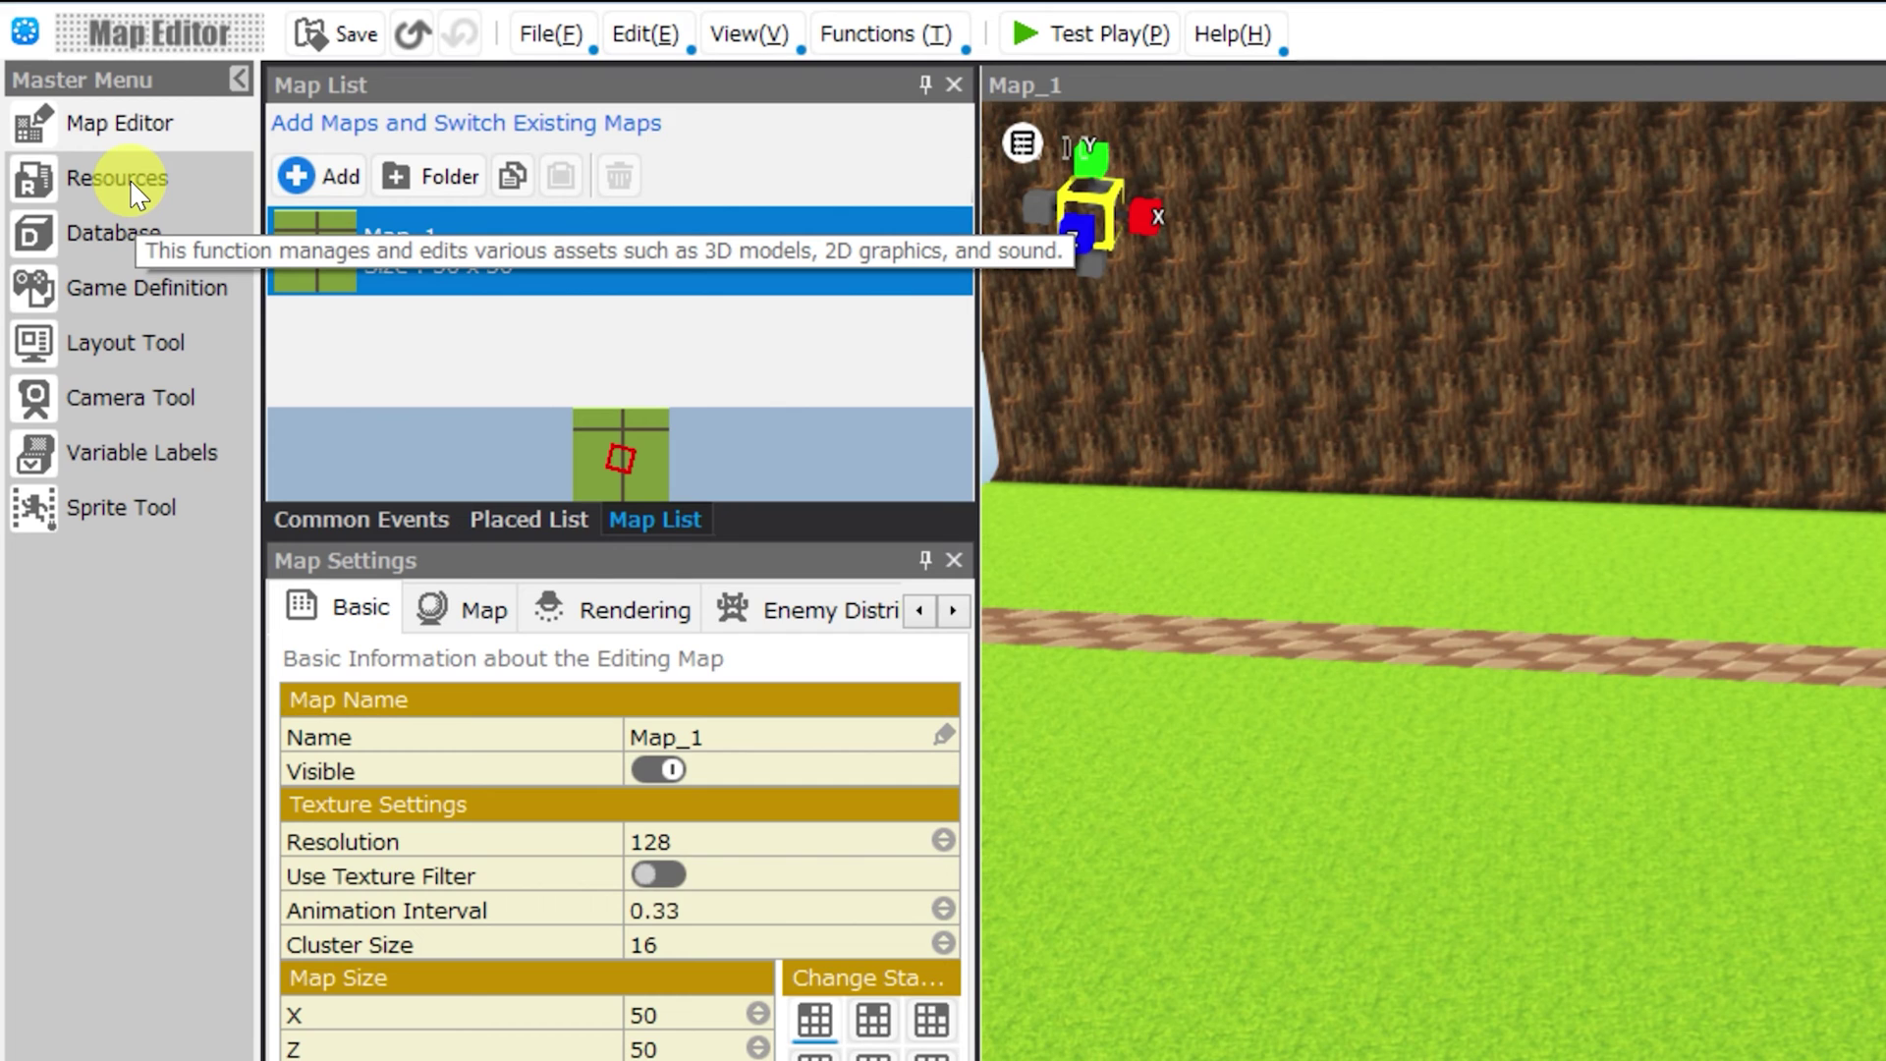
- Start adding a new 3D stamp in Resources from the SMILE GAME BUILDER Pack
click(133, 192)
click(126, 177)
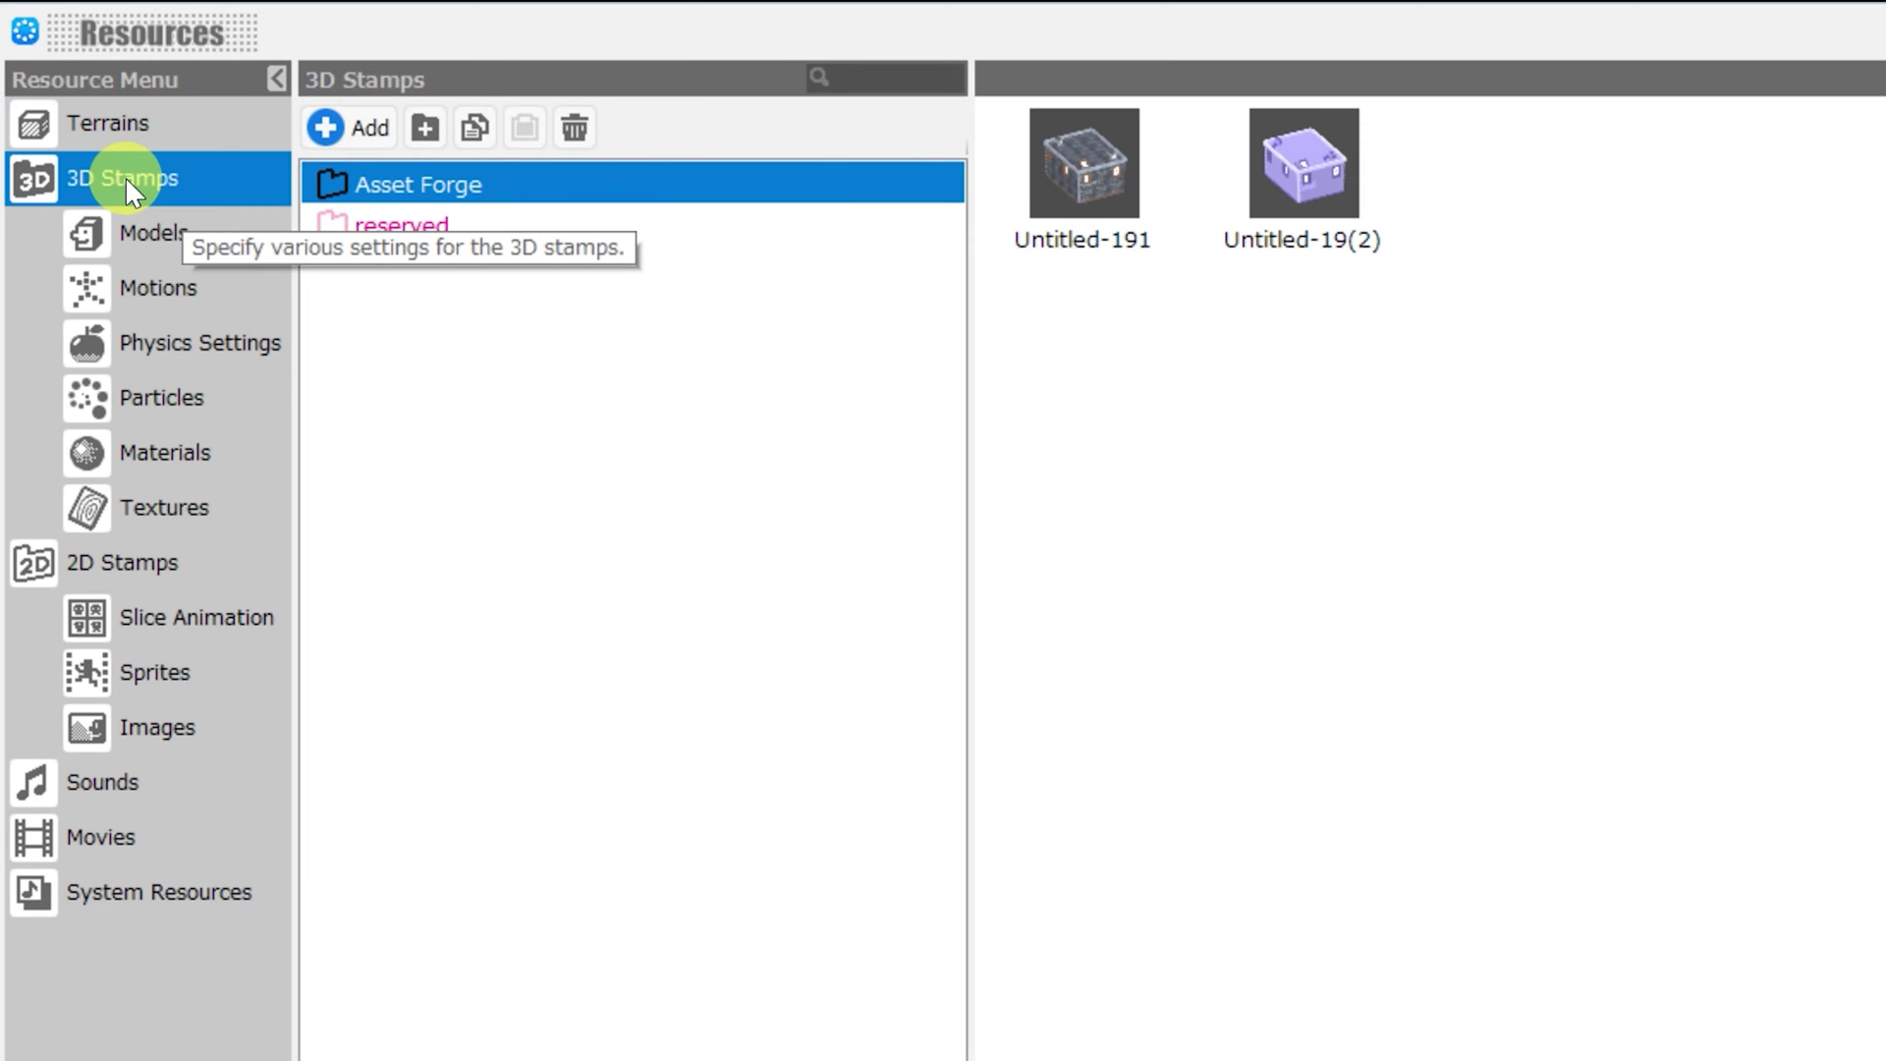
click(350, 127)
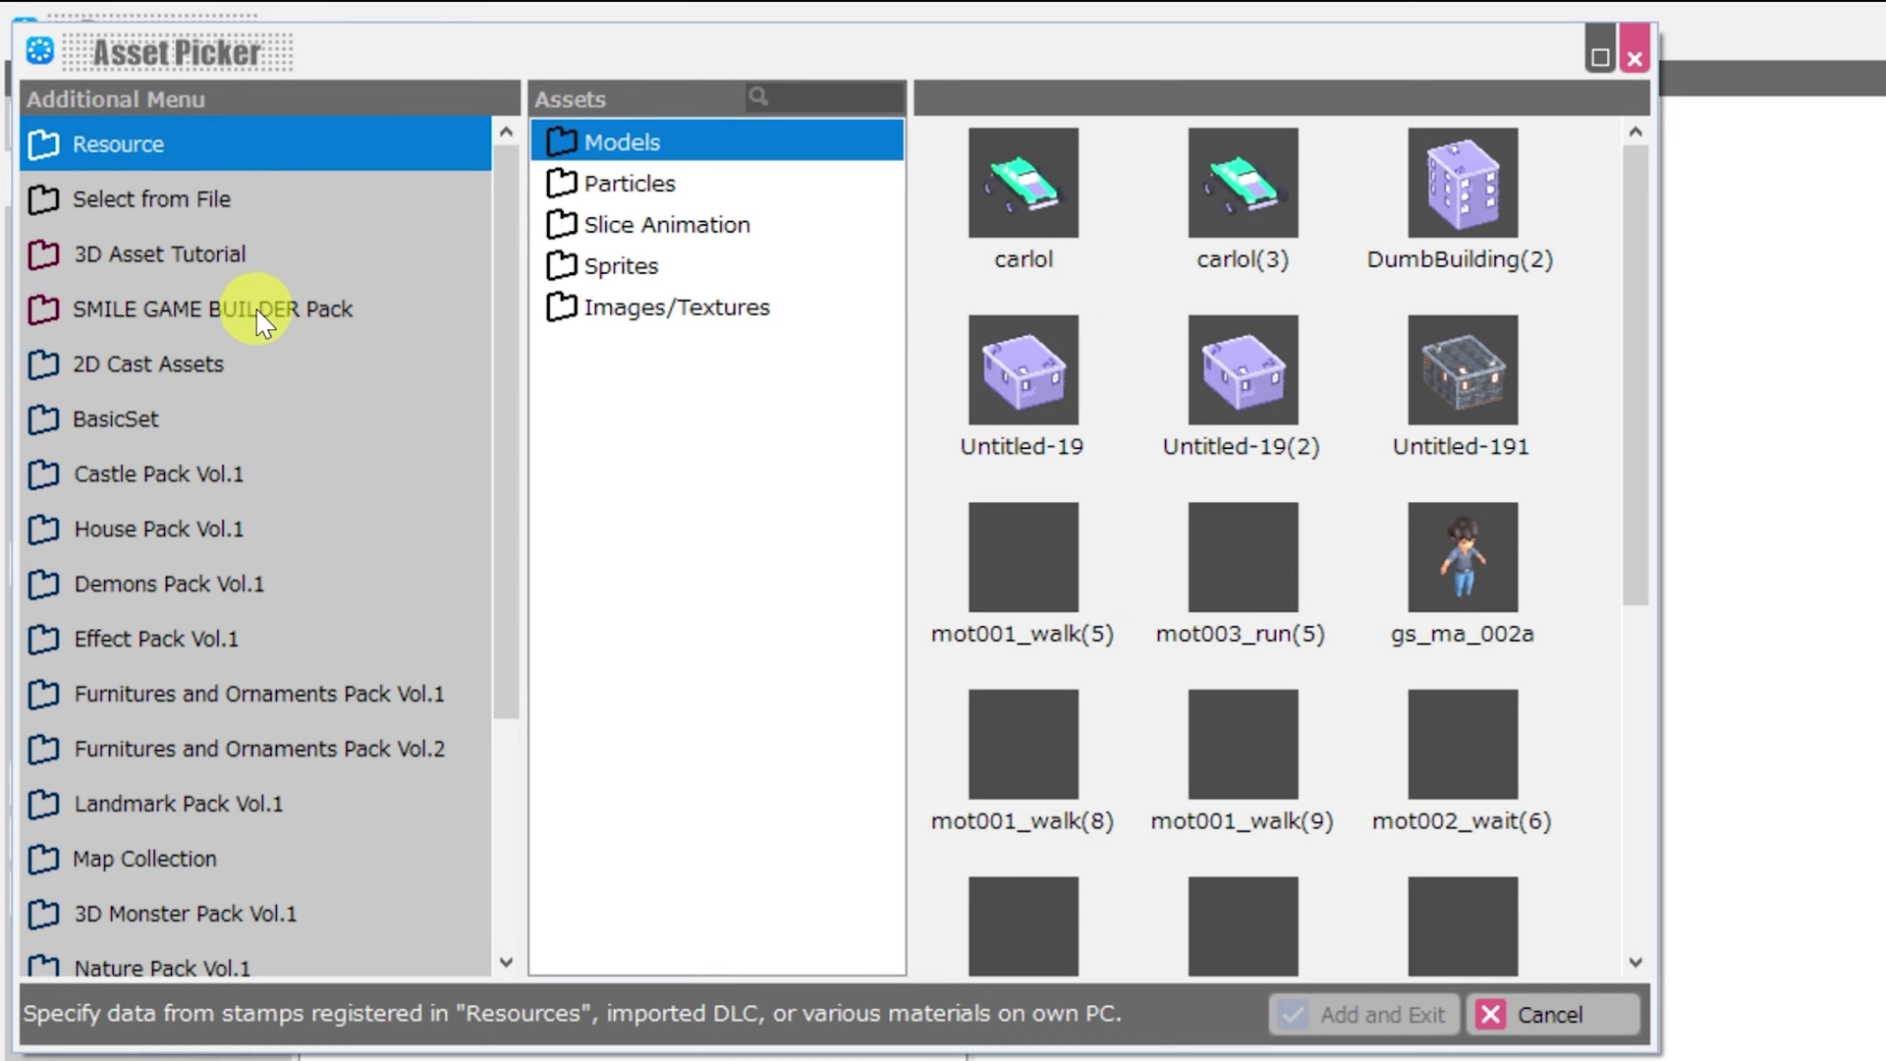
click(280, 310)
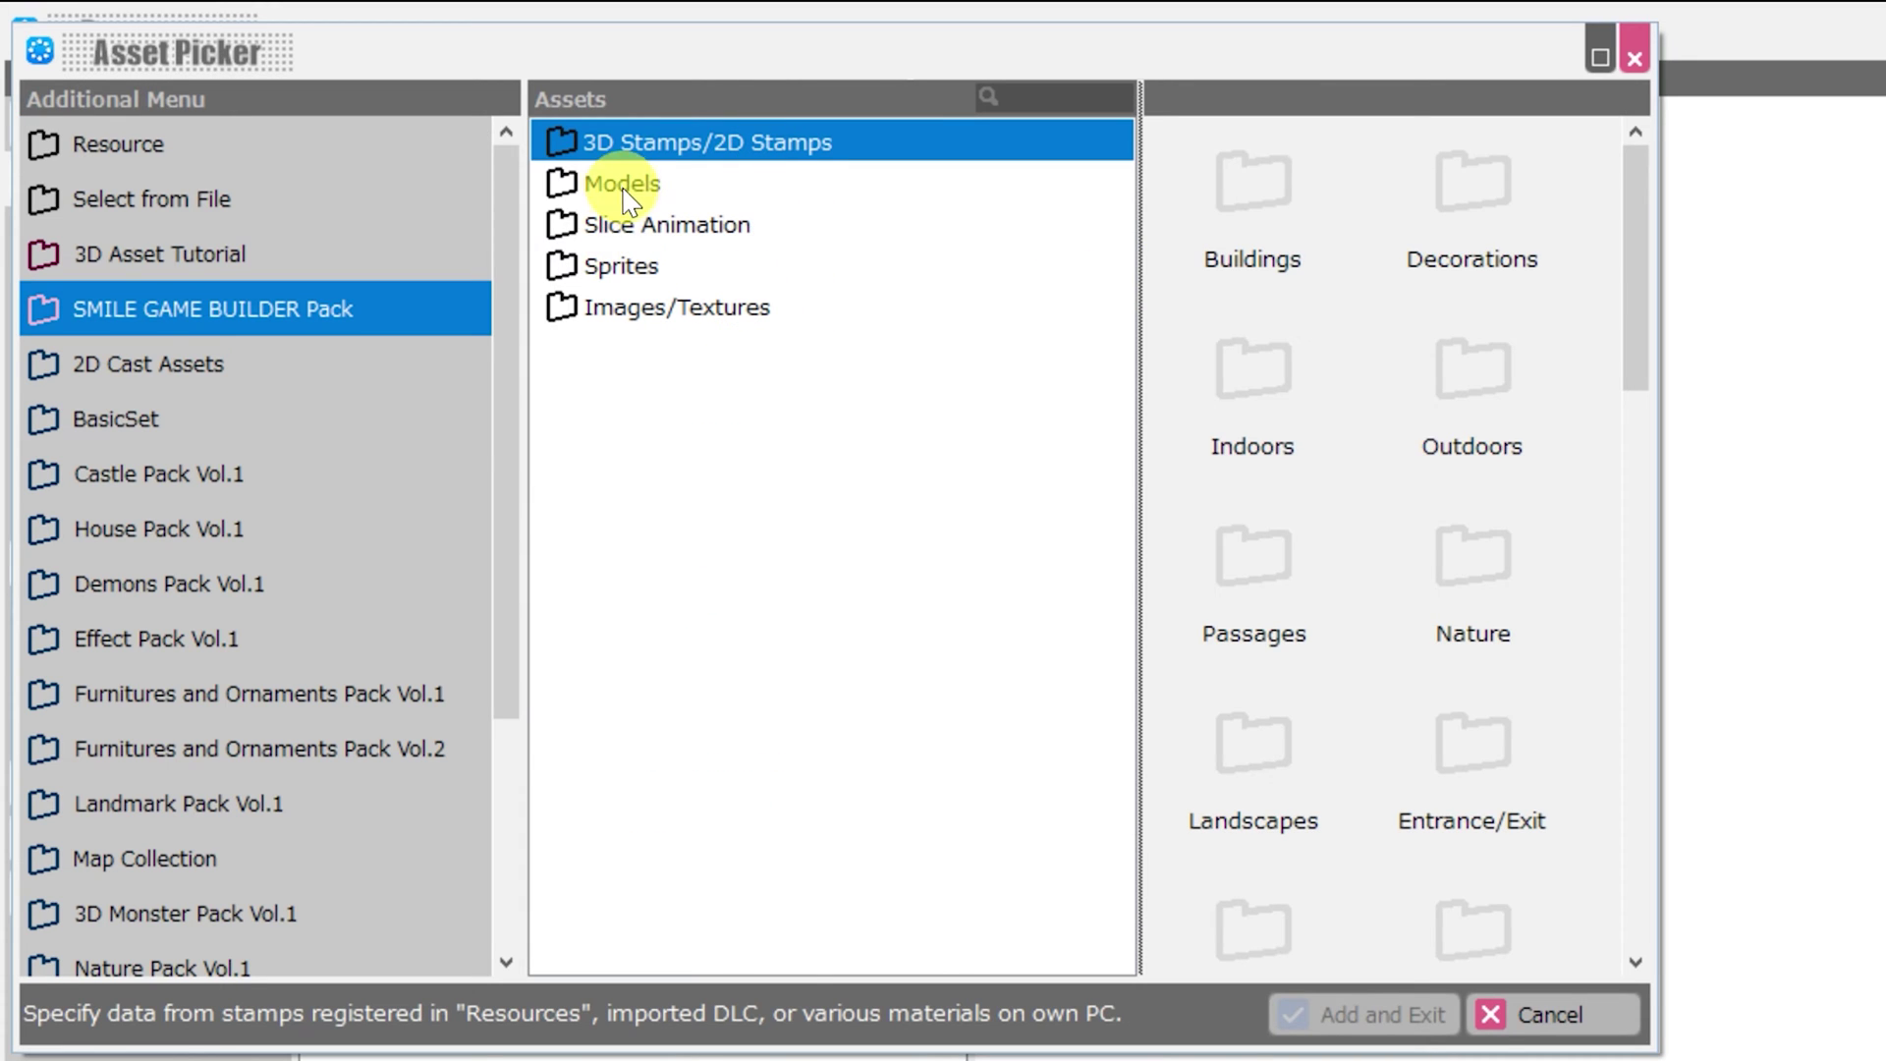
- Browse the pack's character folders and preview A_Heroine01B from Heroines
double_click(786, 147)
click(685, 568)
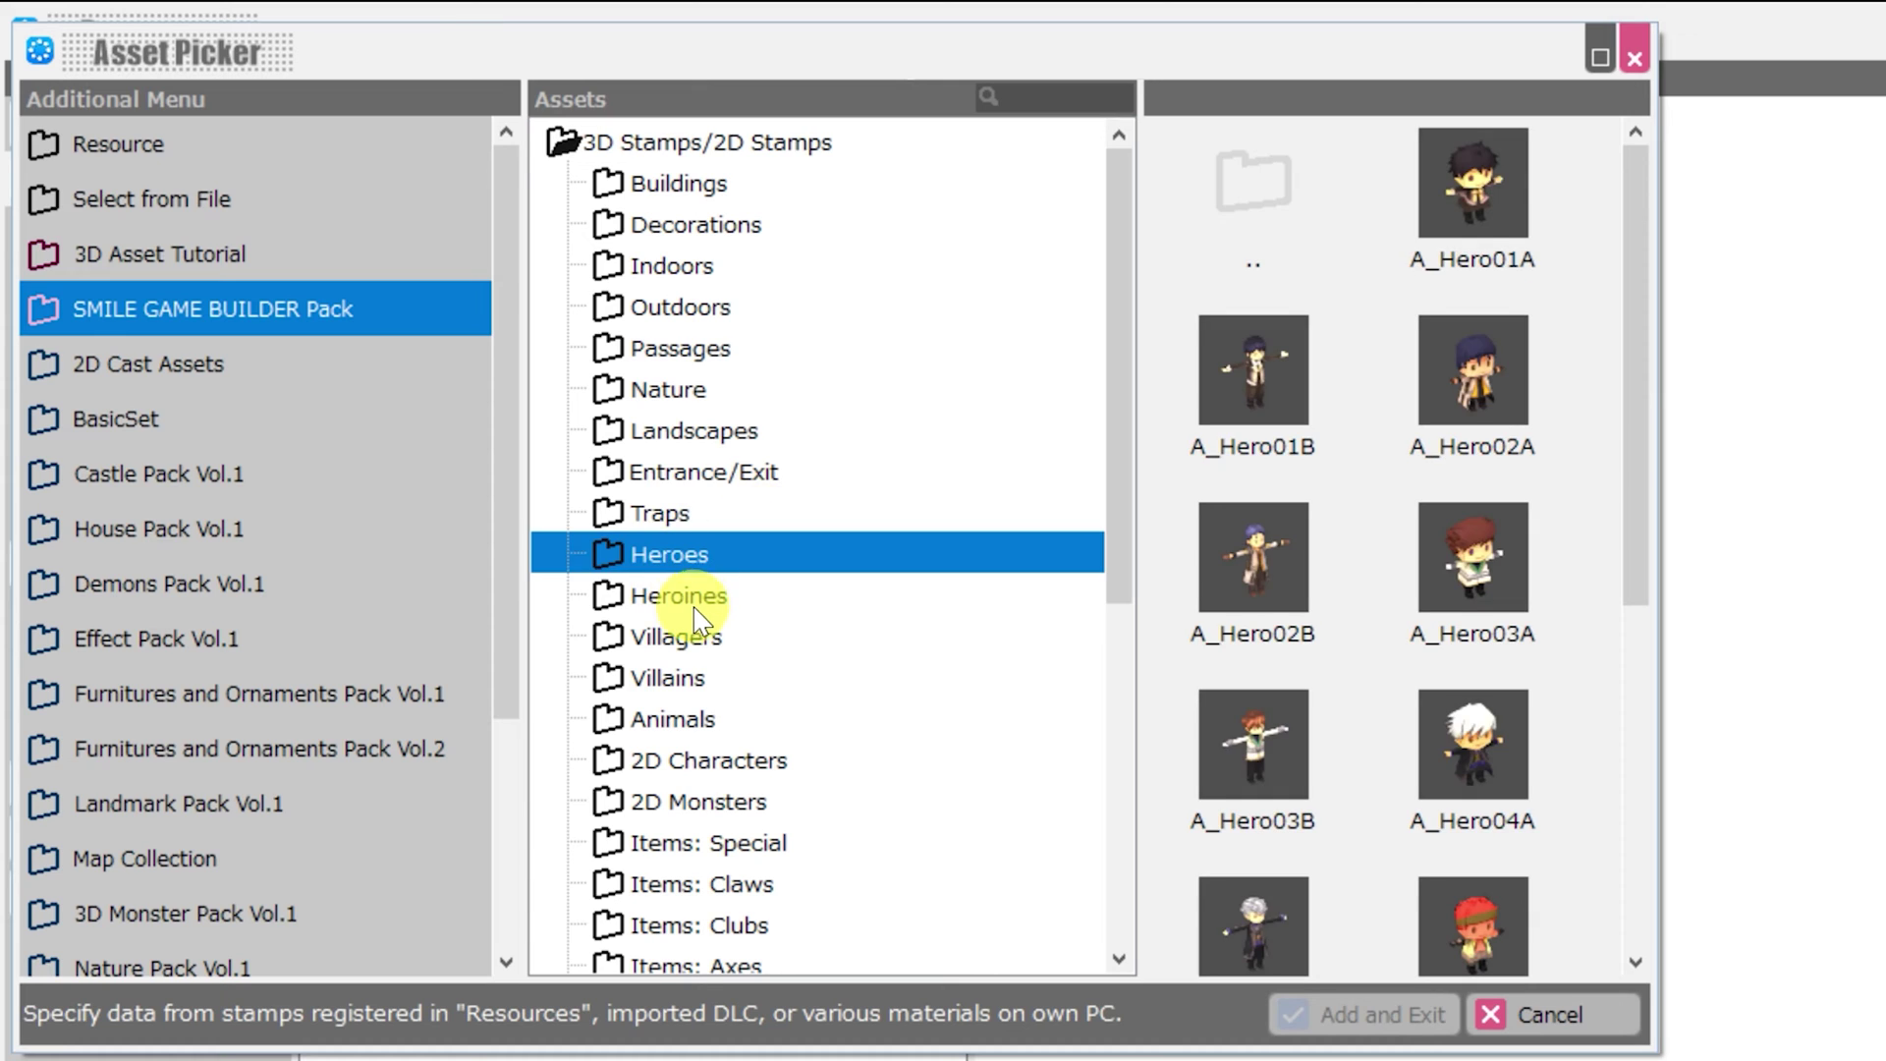
click(703, 609)
click(685, 644)
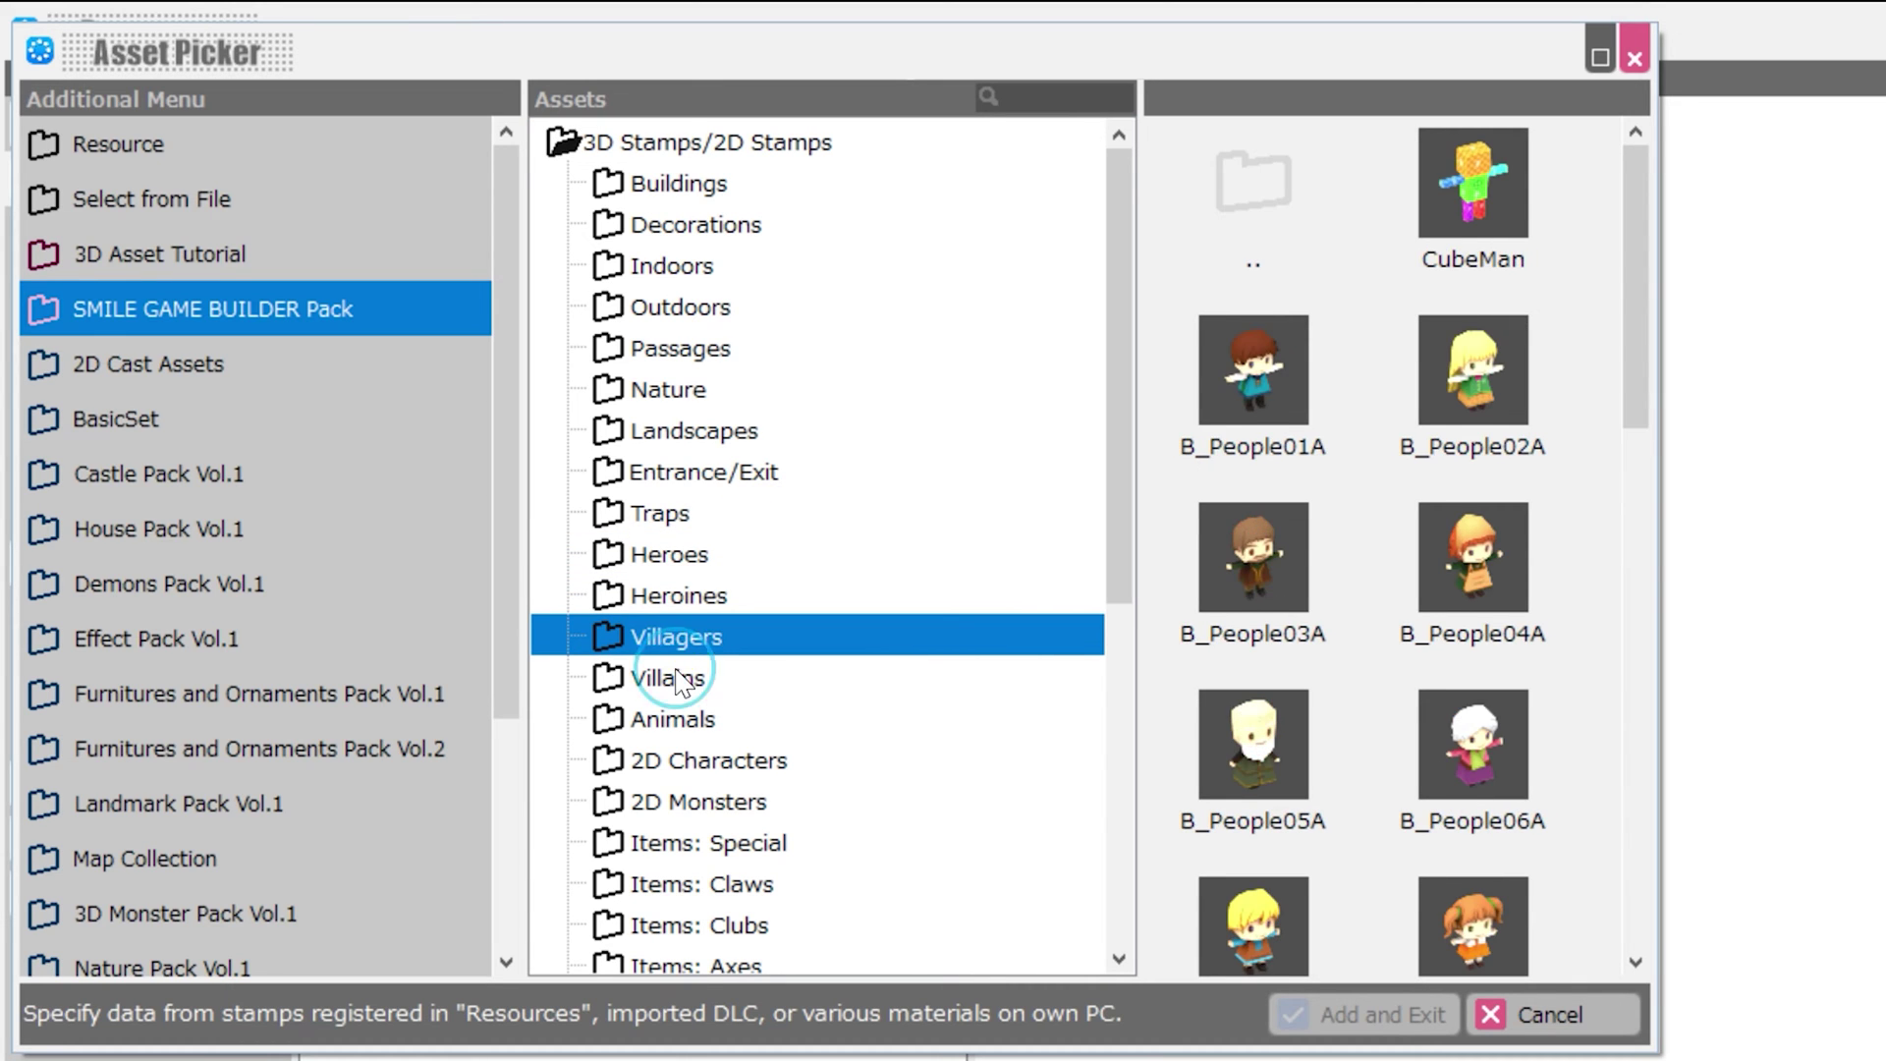
click(686, 688)
click(693, 732)
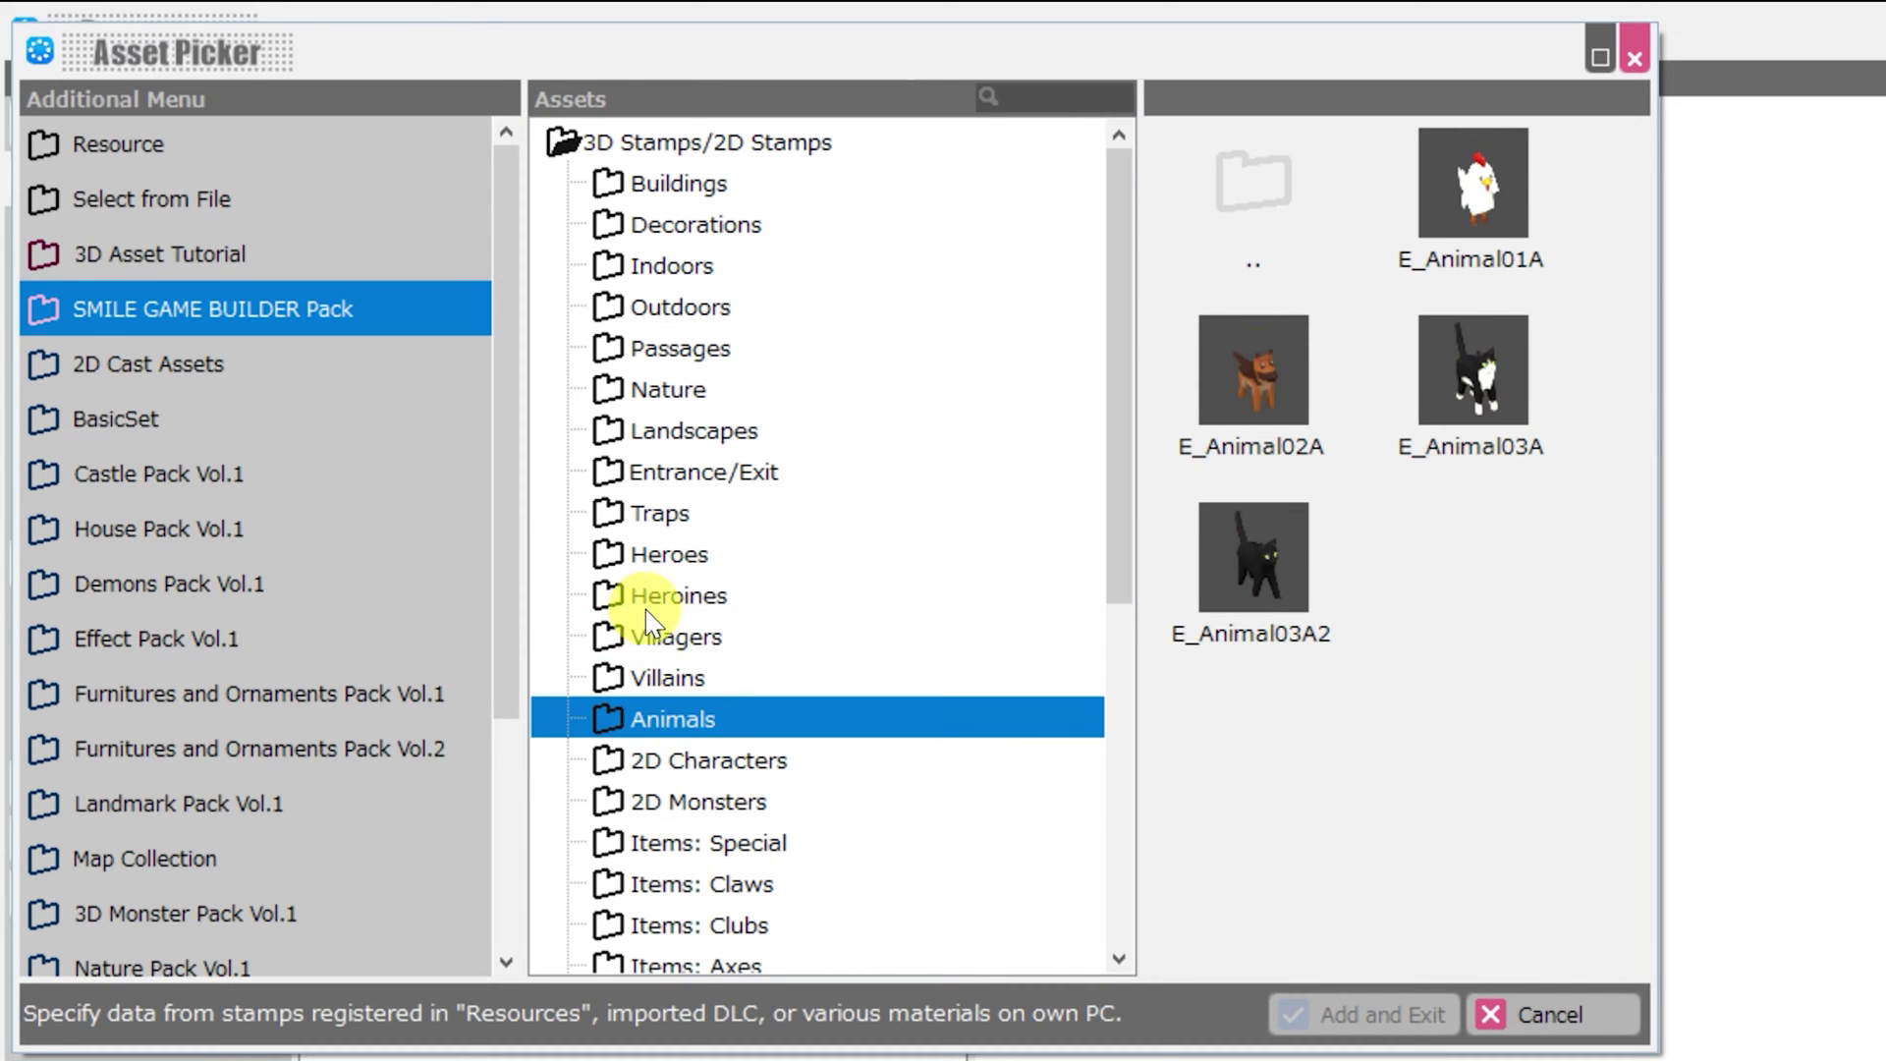
double_click(688, 579)
click(786, 348)
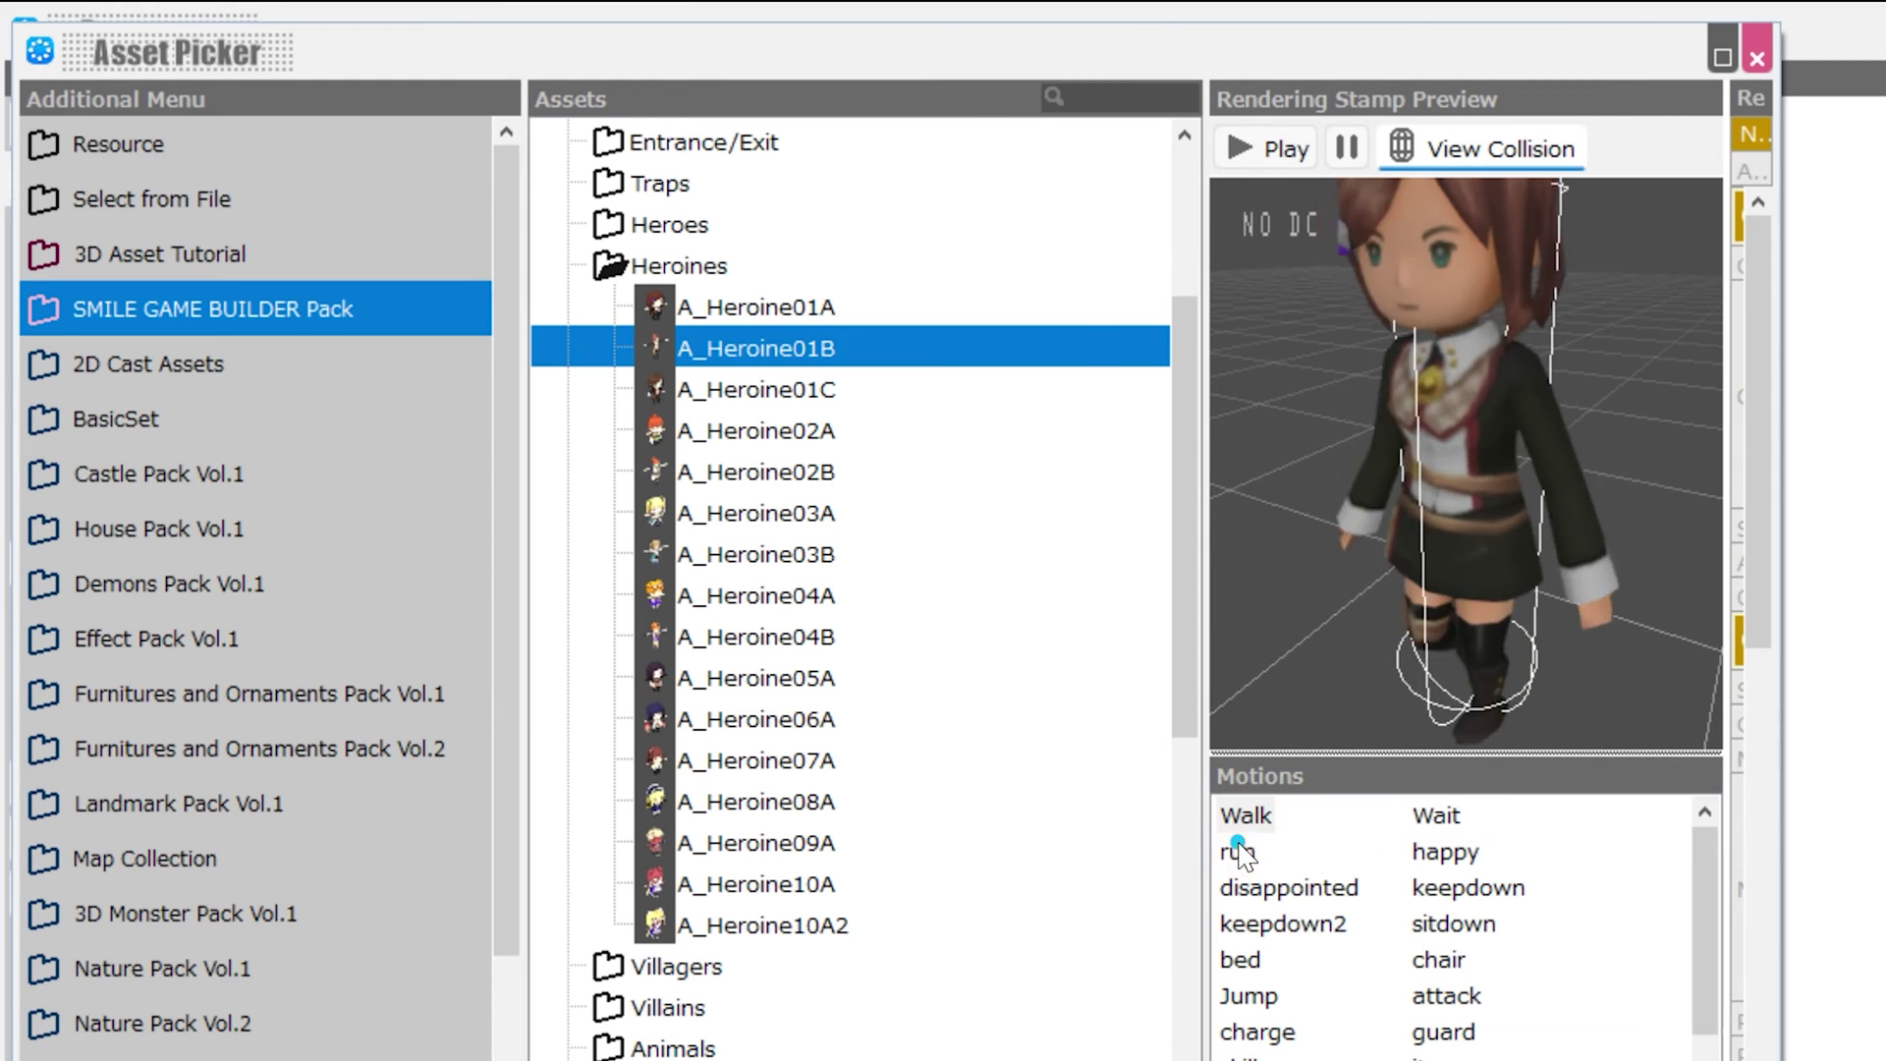
- Preview the run, happy, Wait, sitting and Walk motions, then add A_Heroine01B and confirm Resources
click(1238, 851)
click(1440, 852)
click(1436, 815)
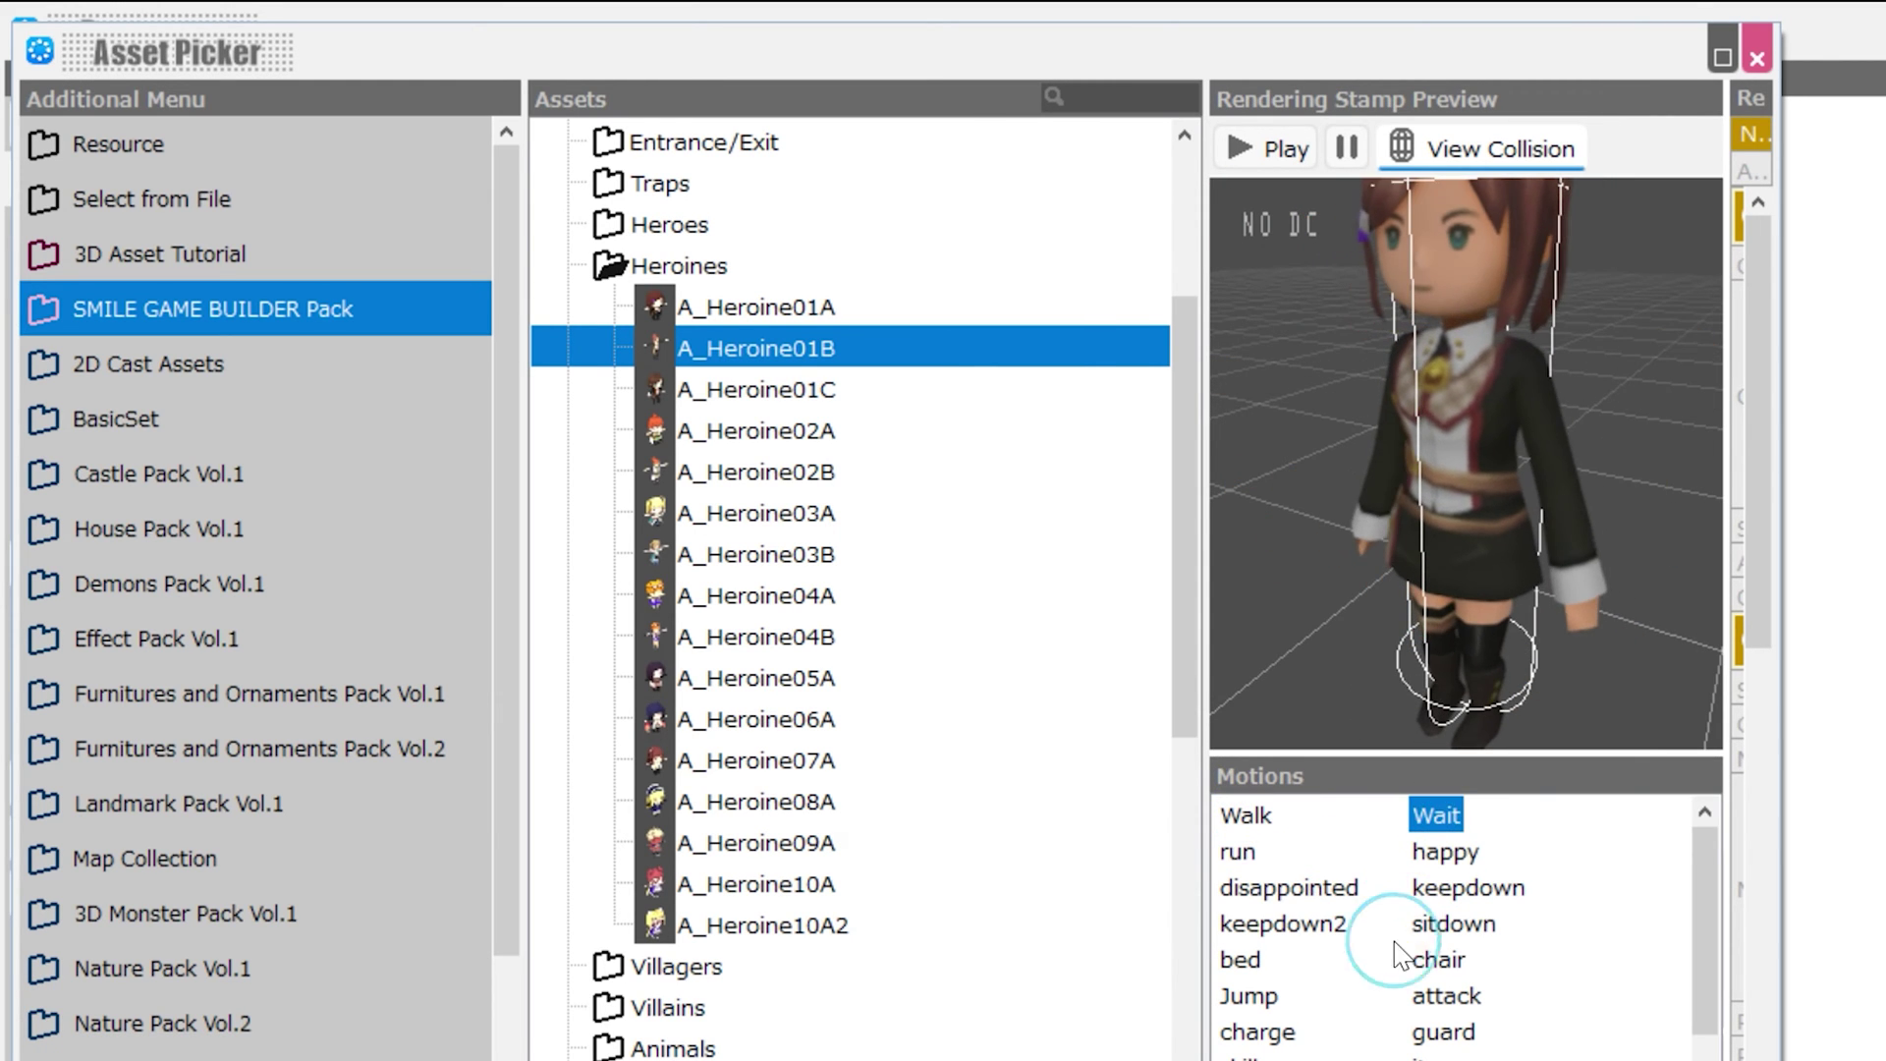
click(1439, 959)
click(1415, 926)
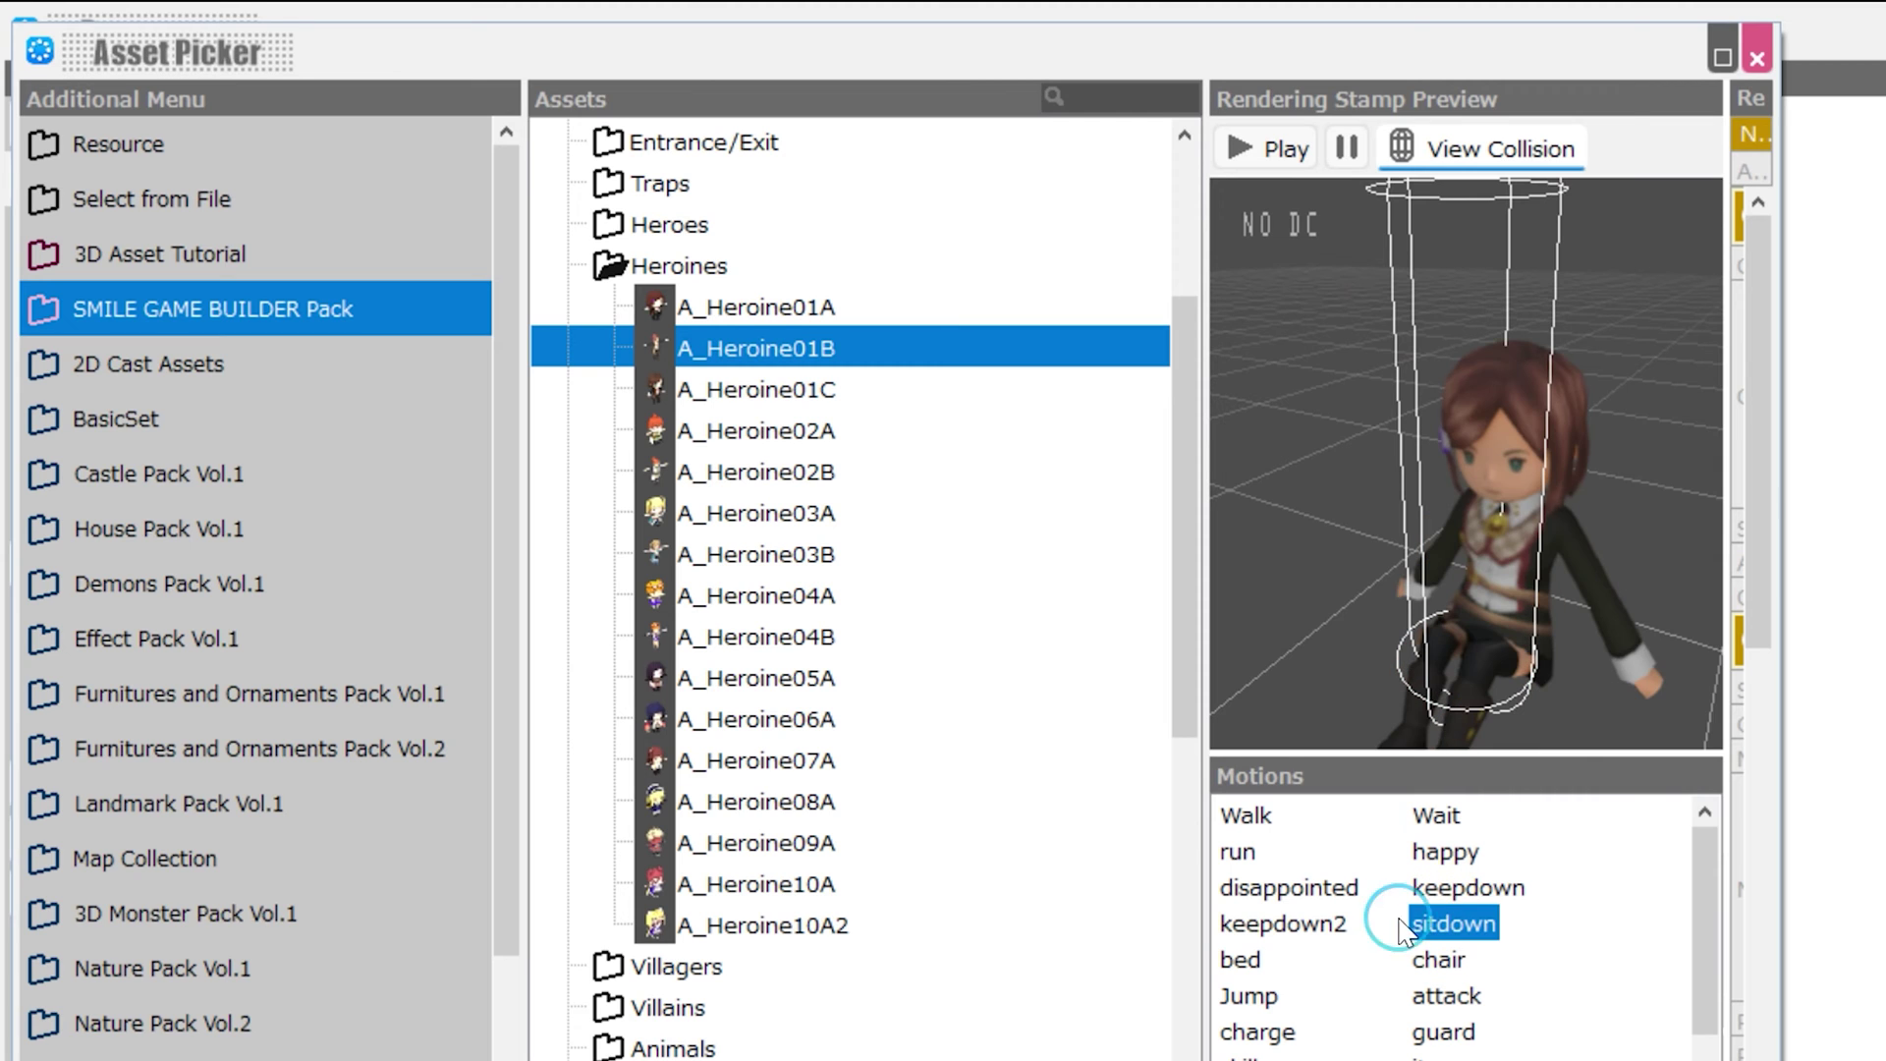
click(1257, 929)
click(1246, 816)
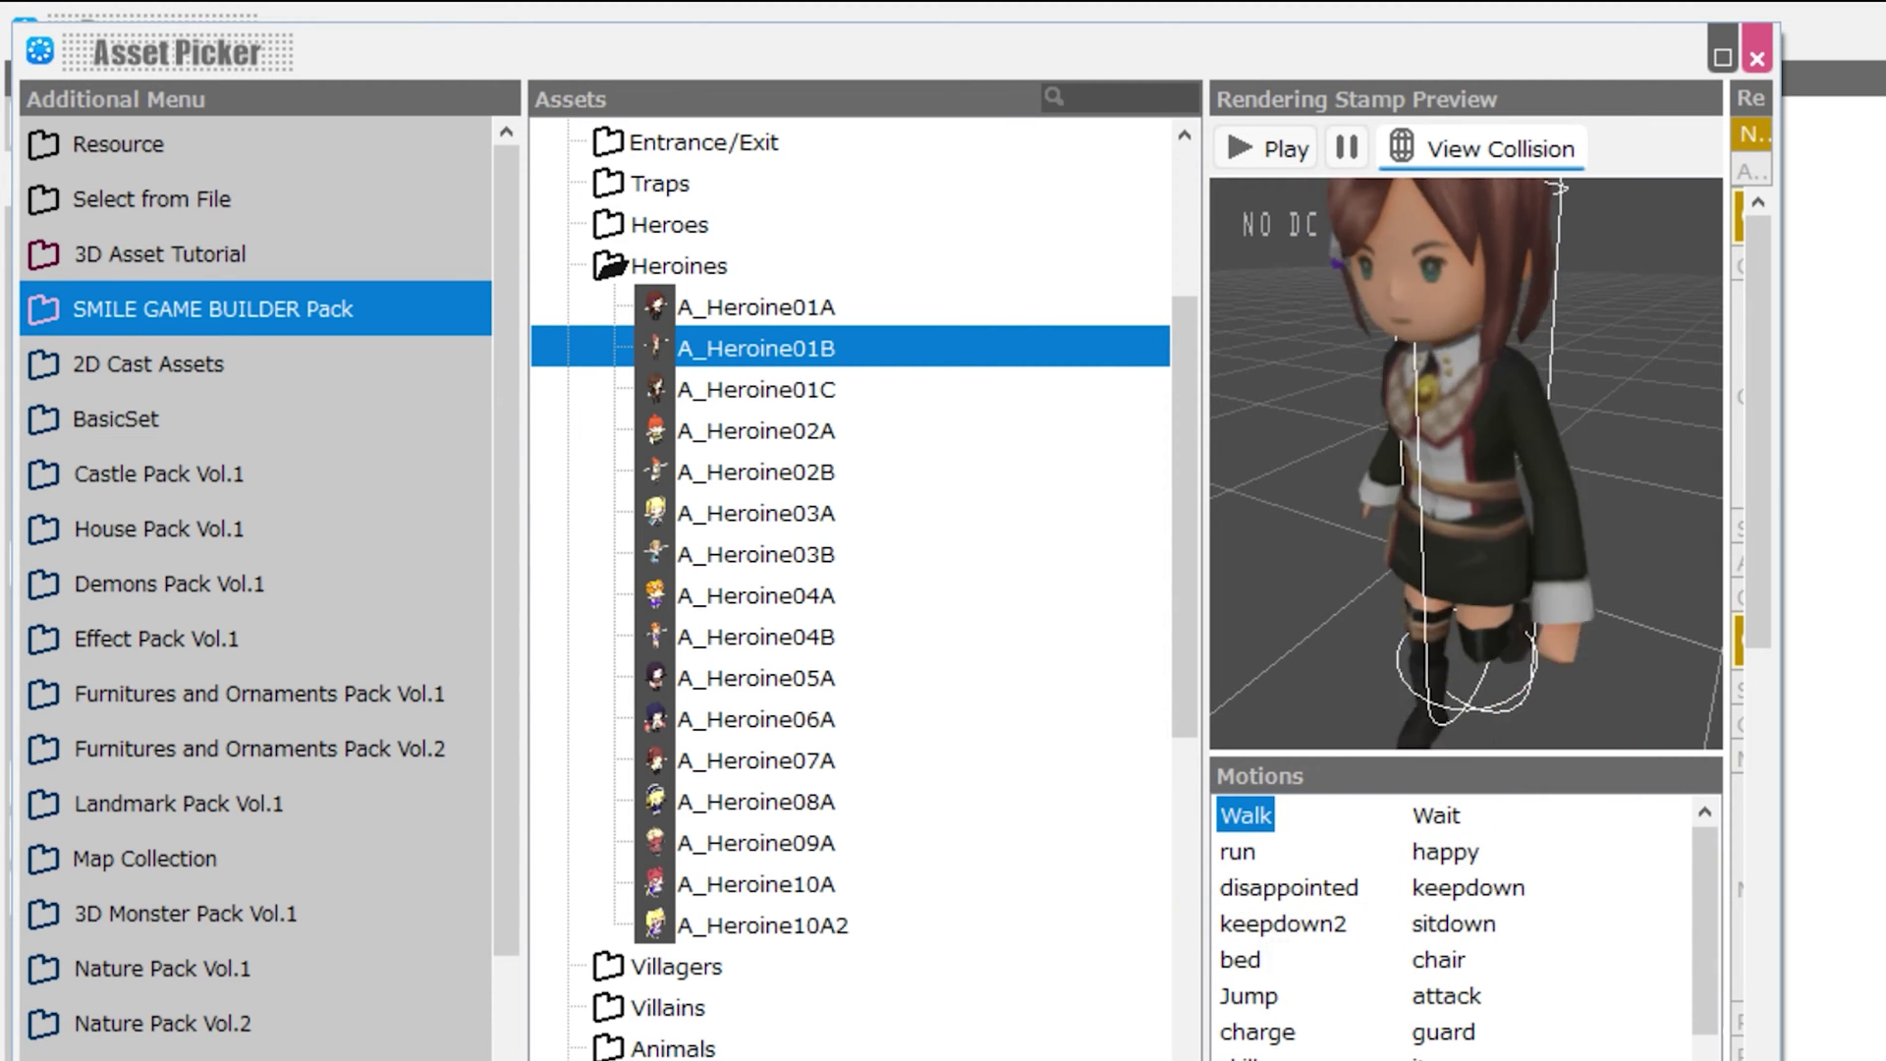
key(Return)
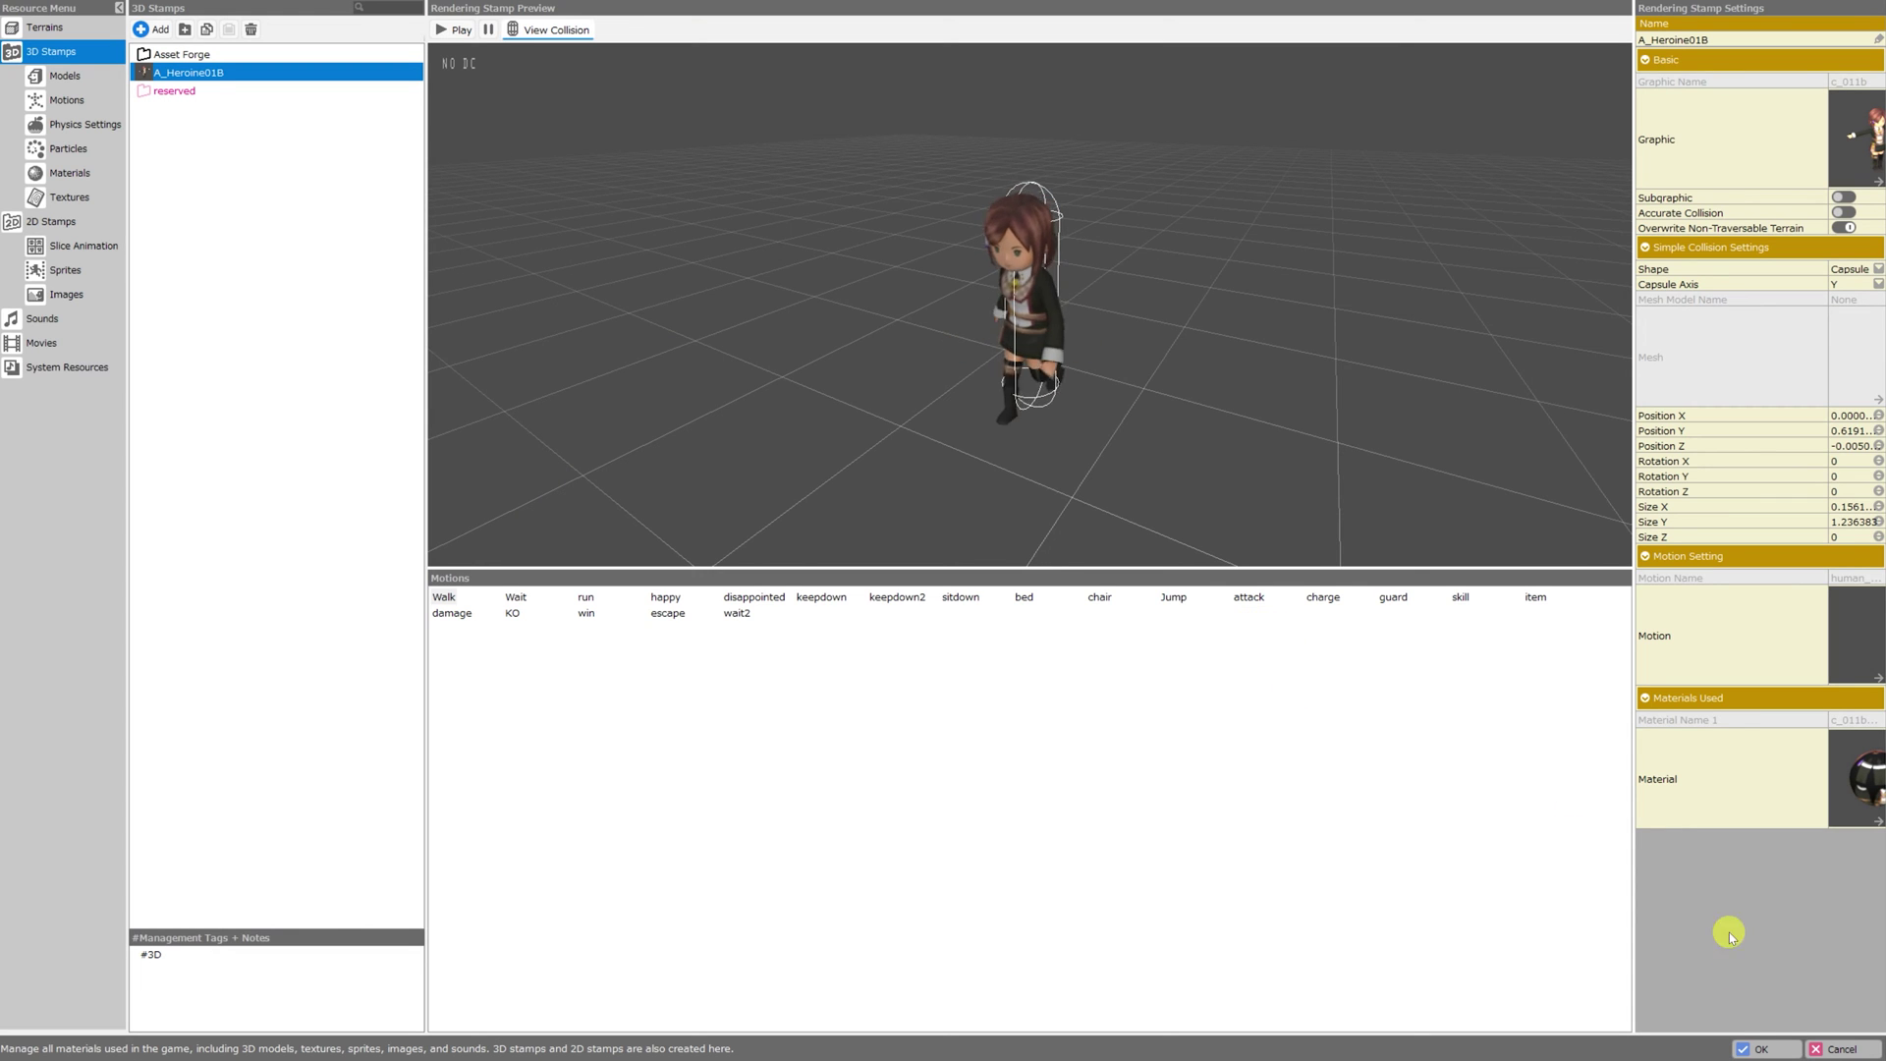
click(1758, 1049)
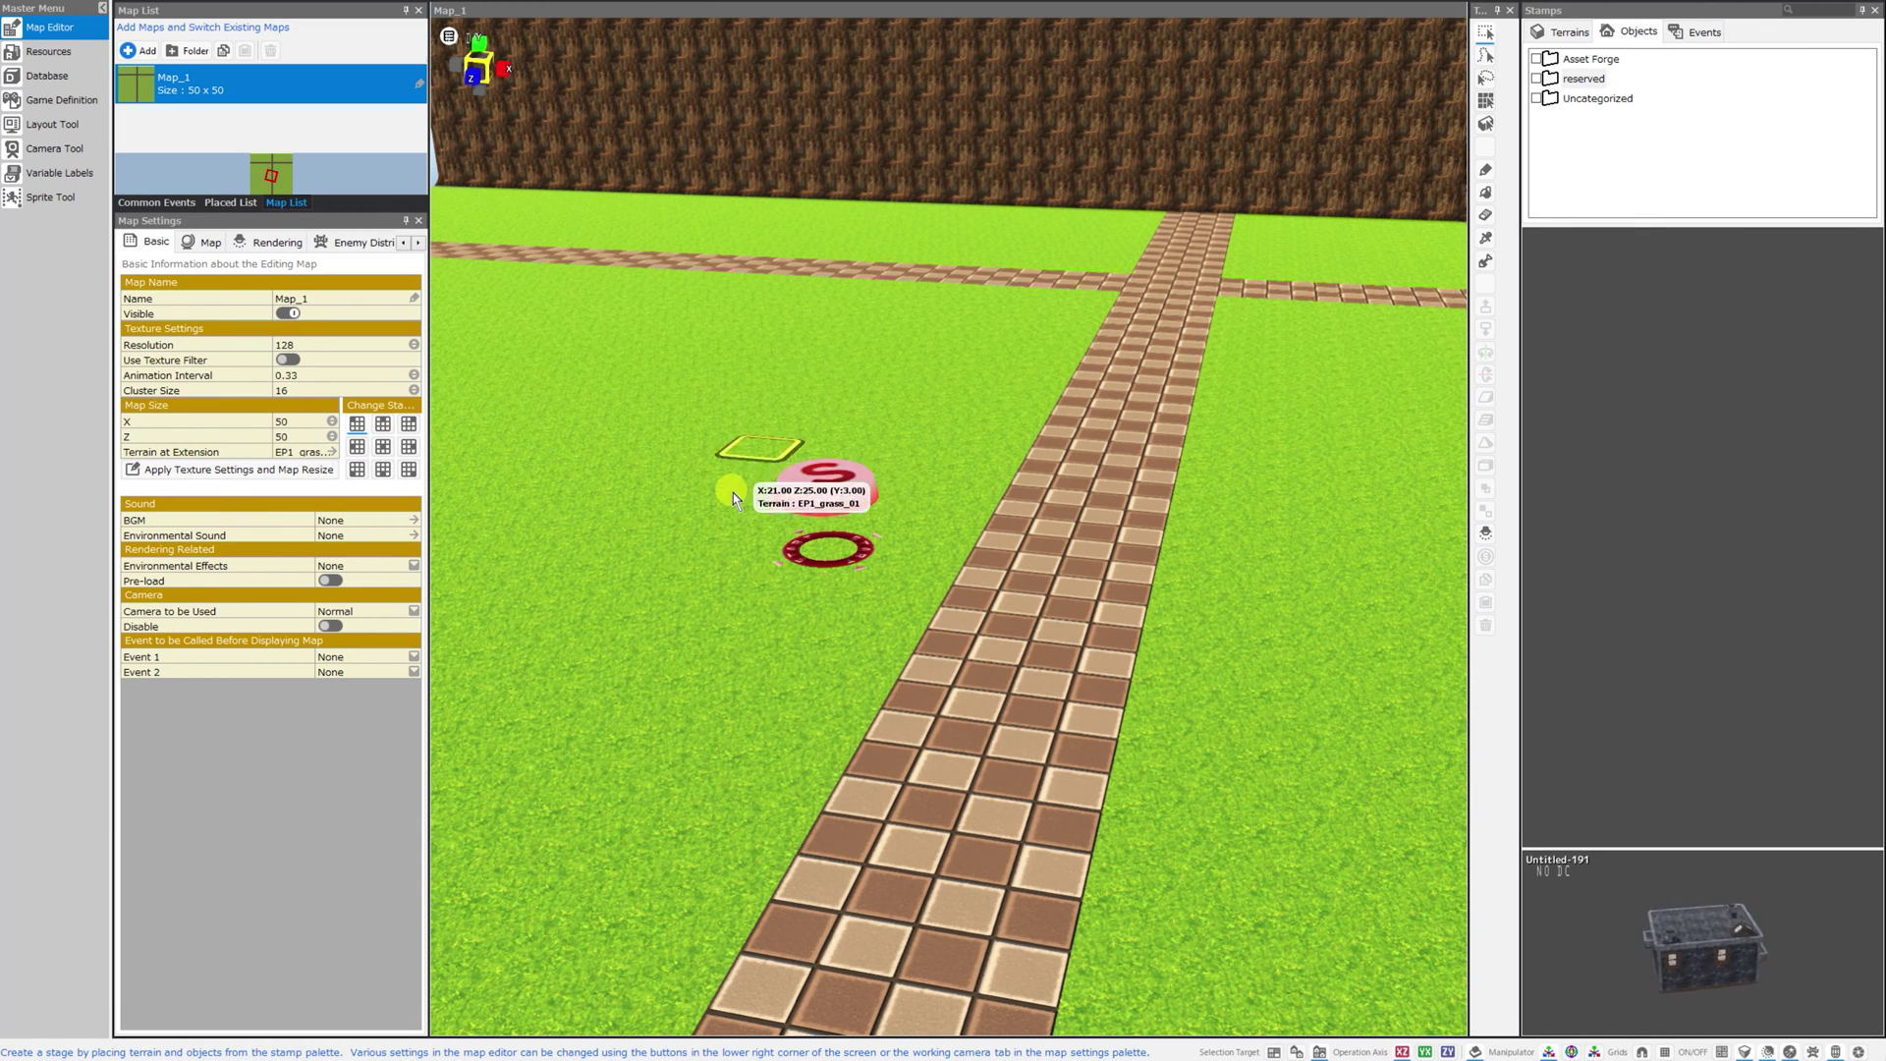
- Create an A_Heroine01B cast from her 3D stamp, review its equipment and abilities, and save
click(54, 76)
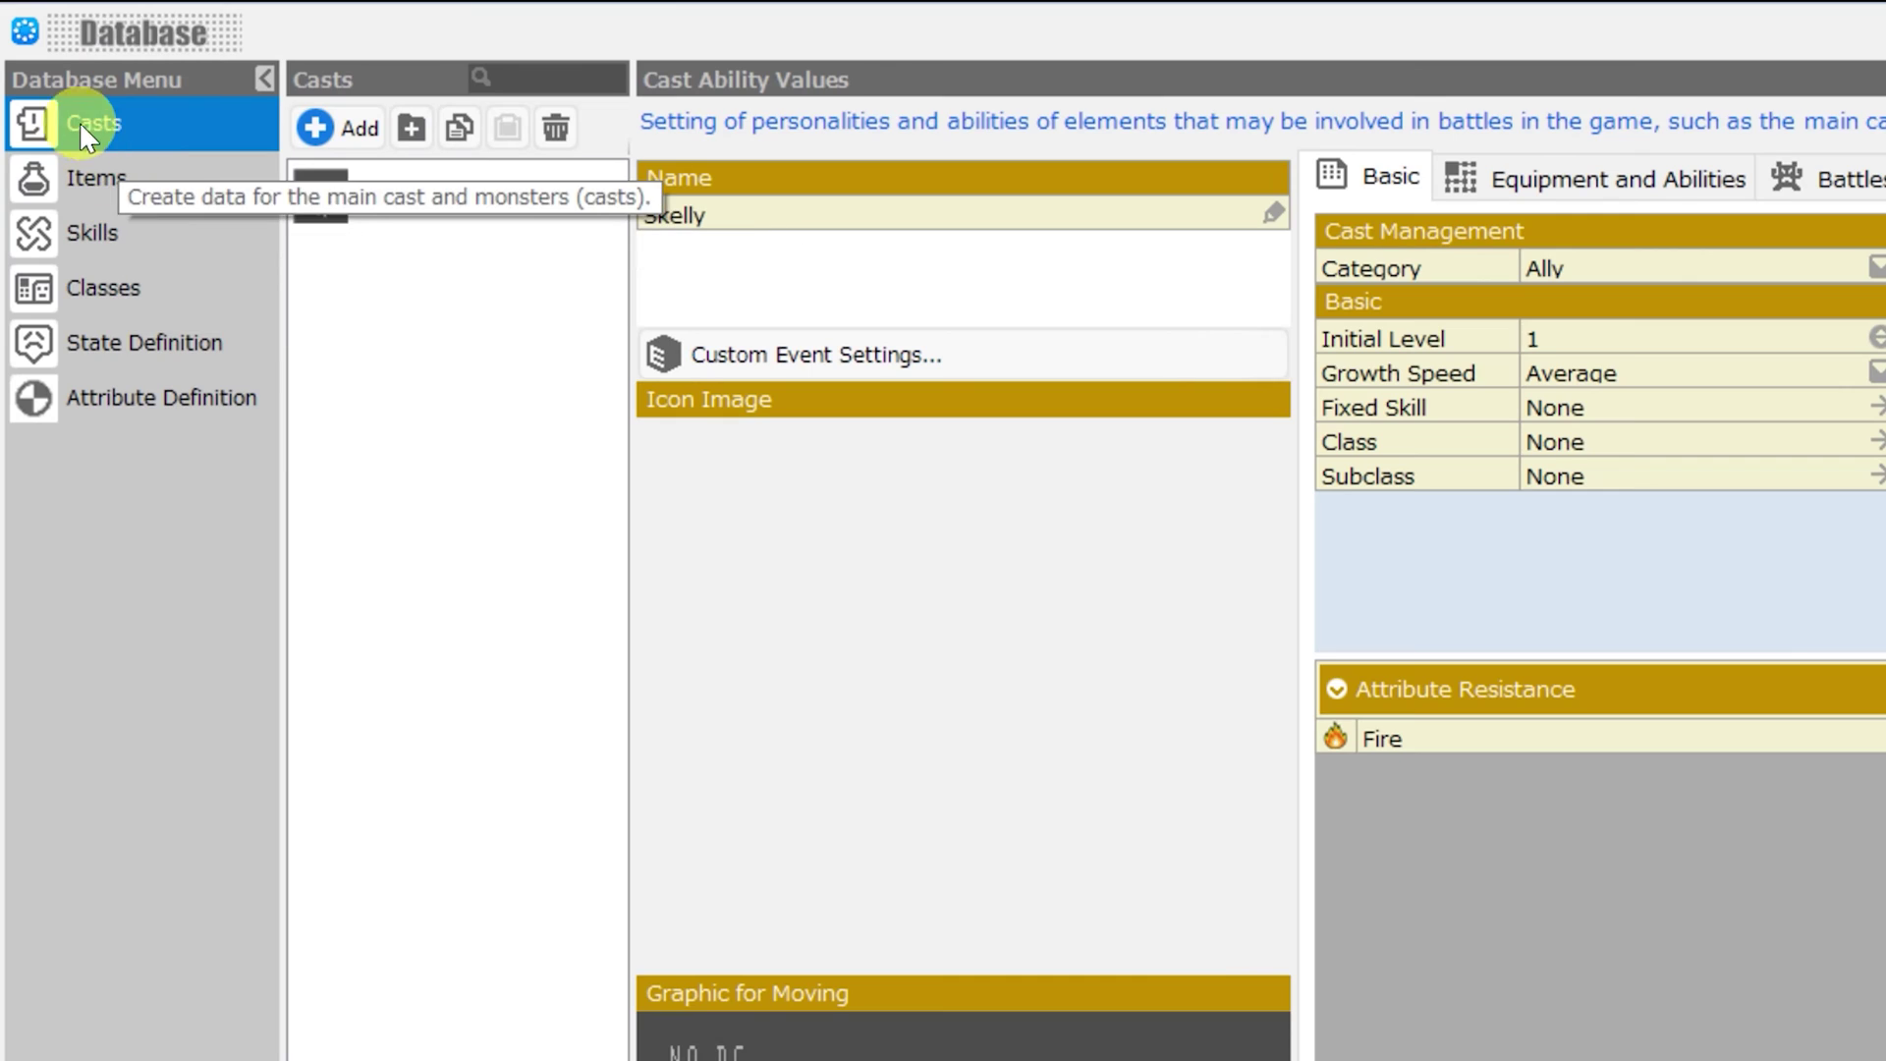
click(337, 132)
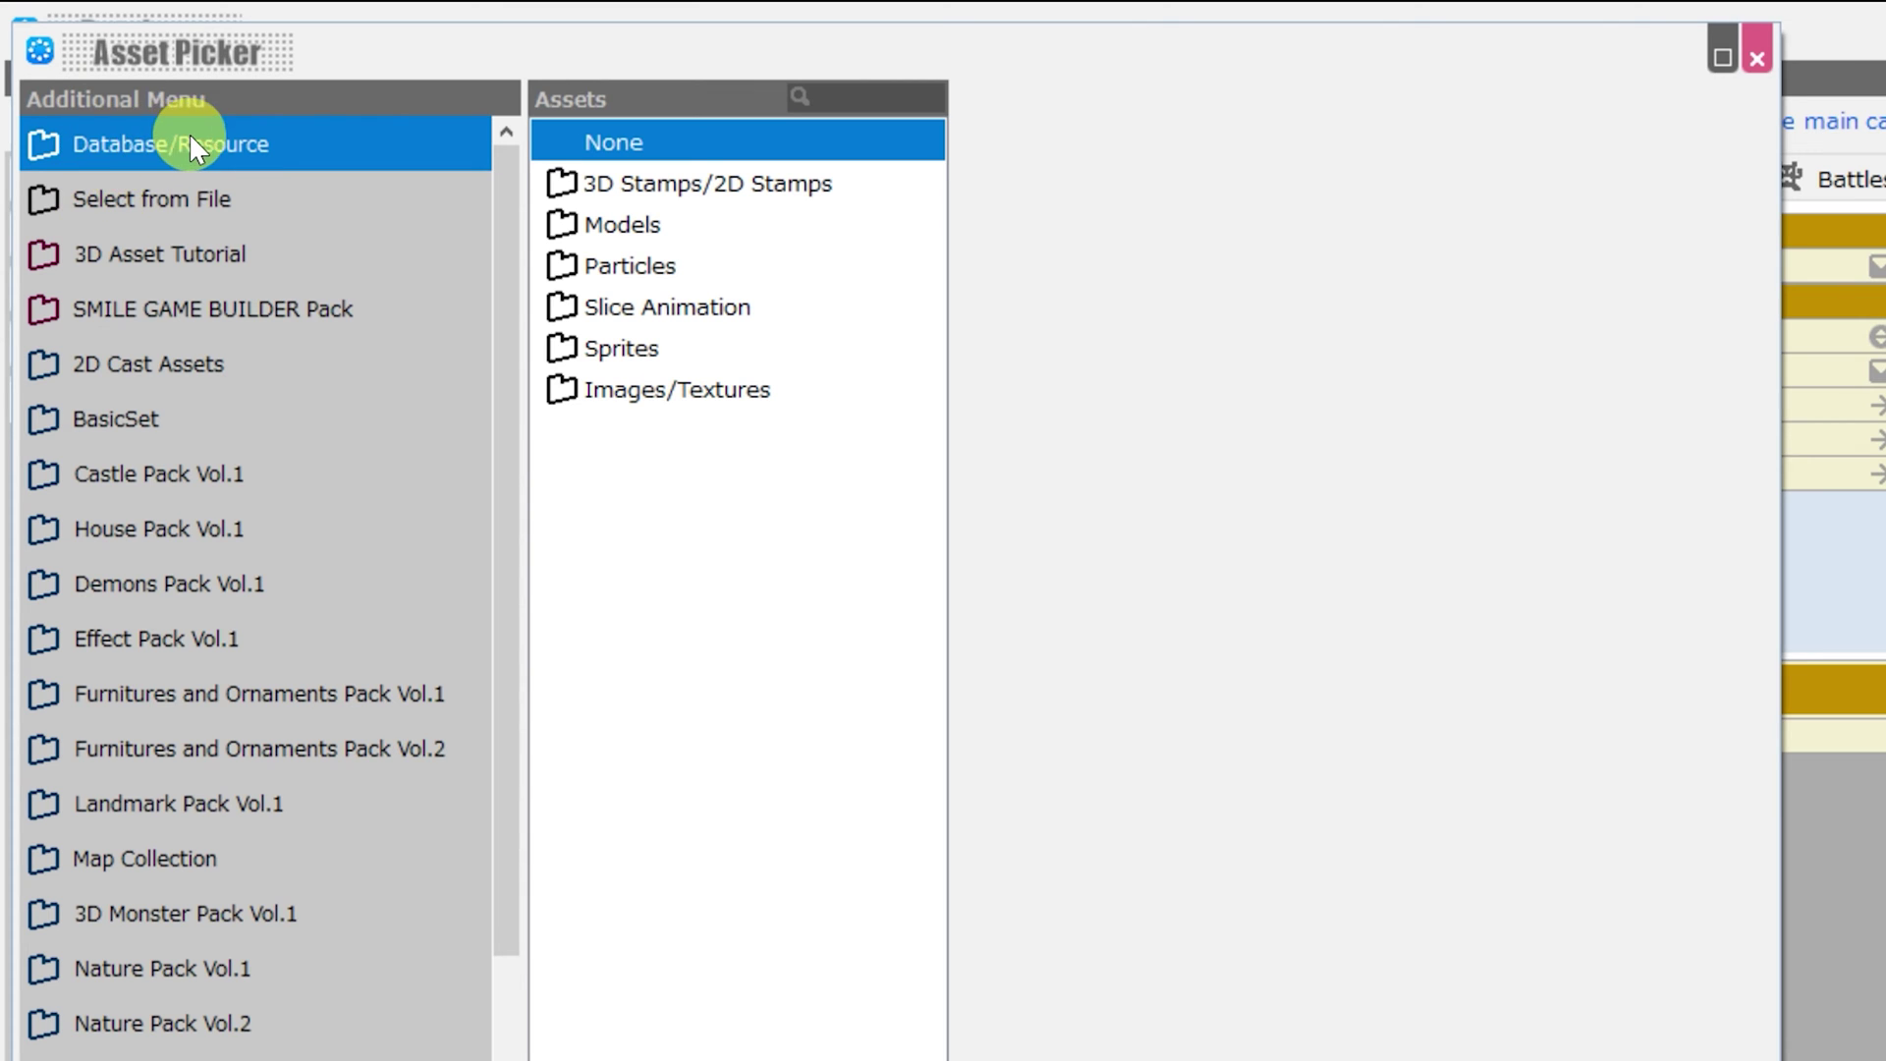
click(647, 190)
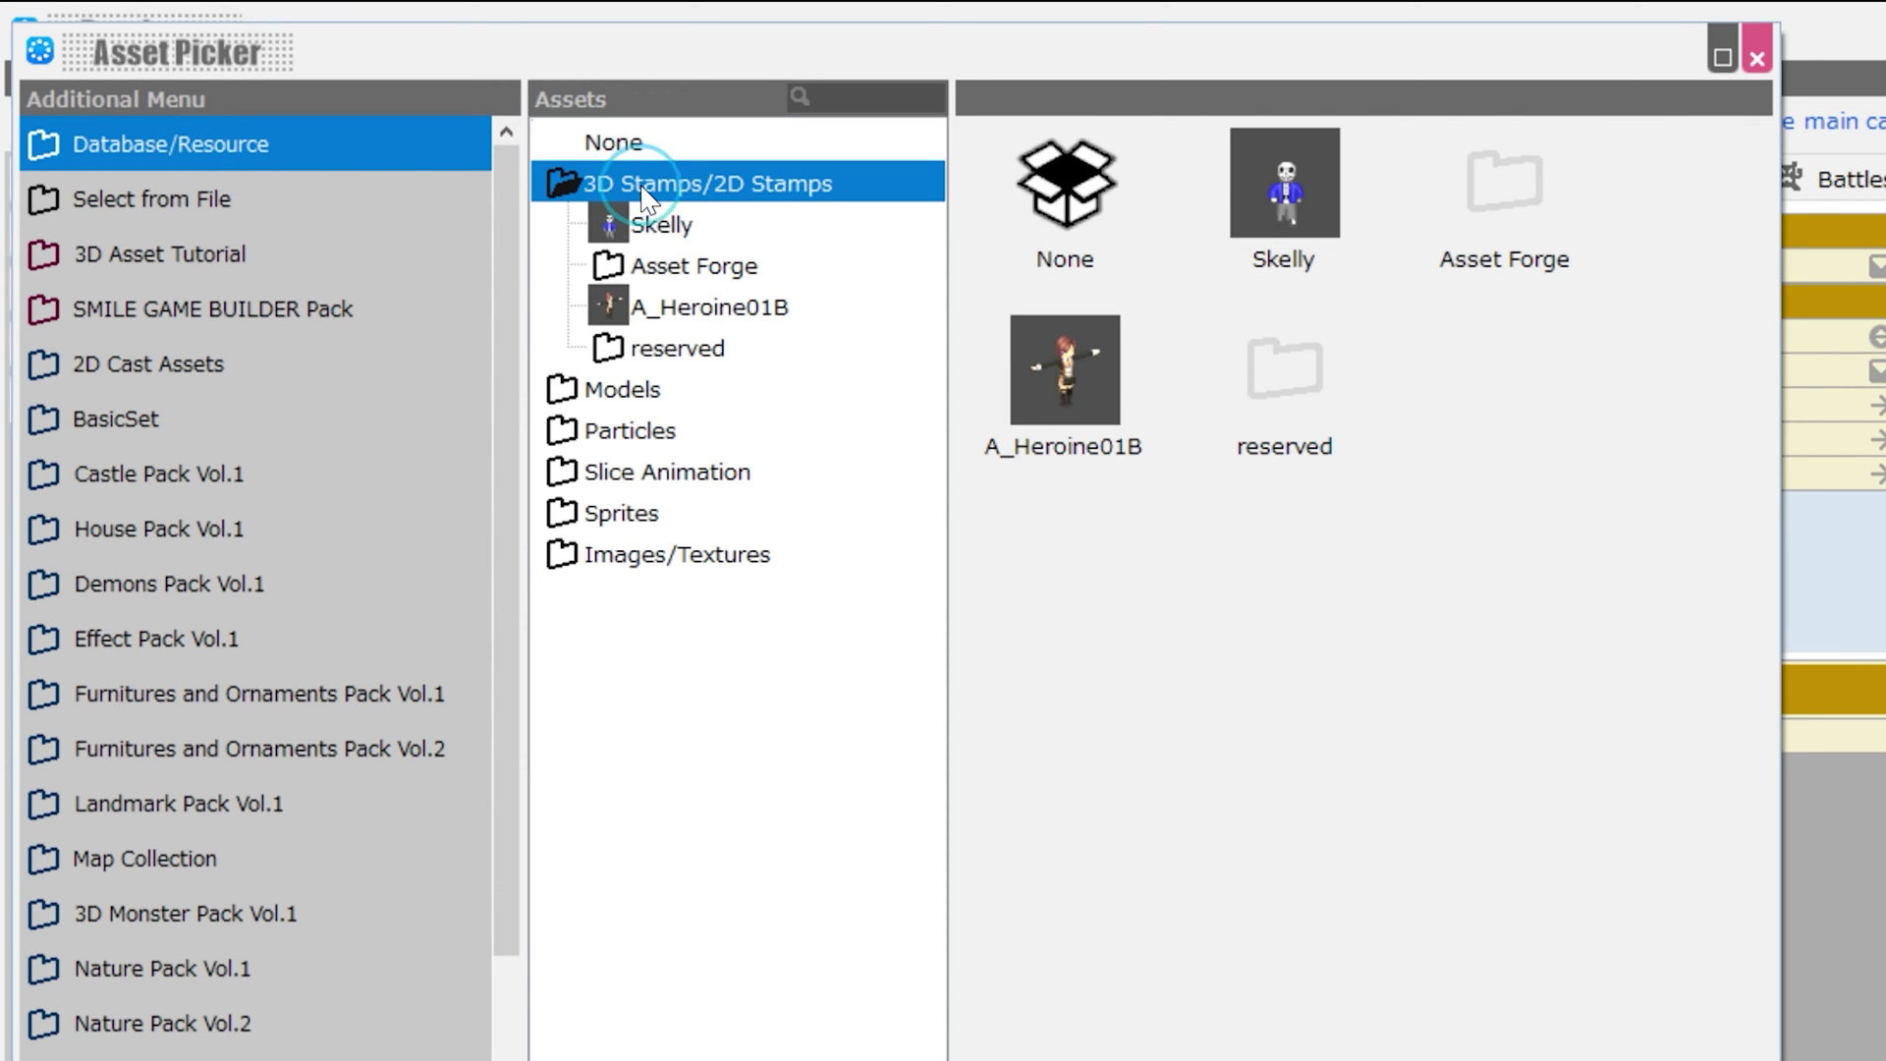
click(709, 316)
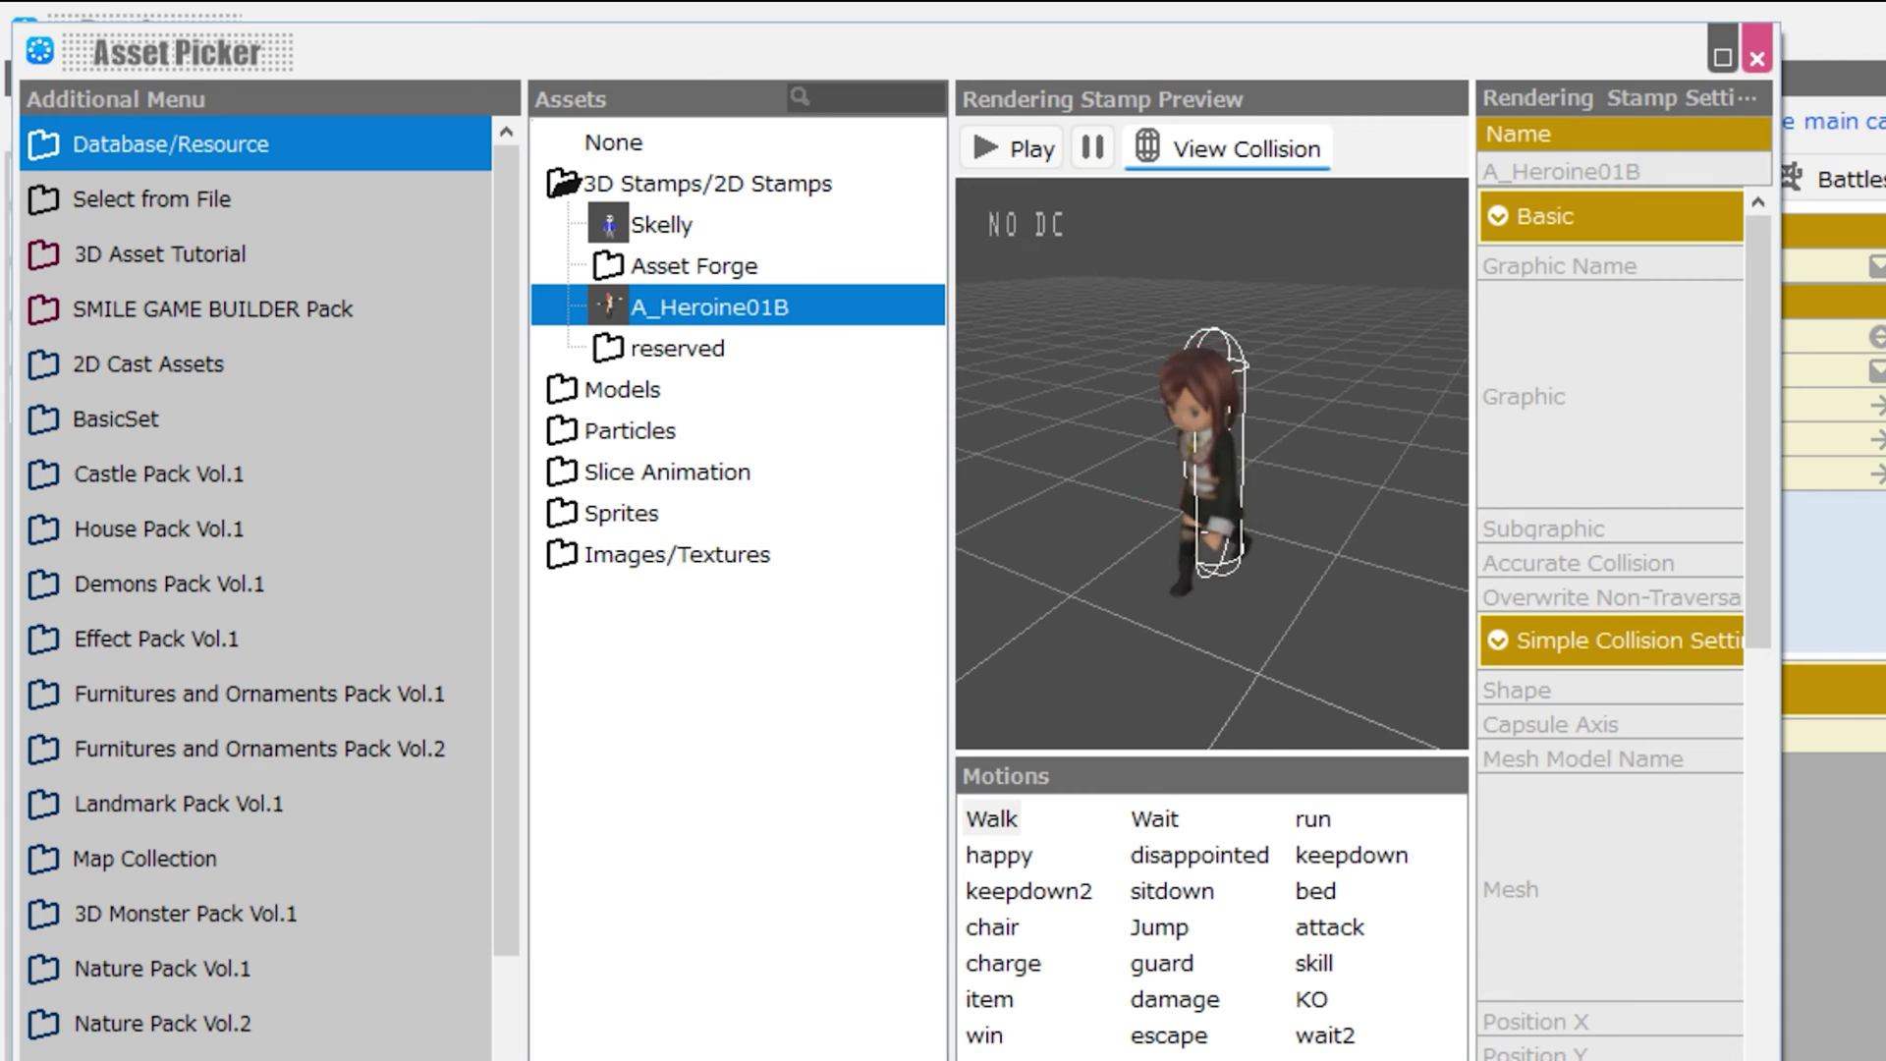
click(656, 533)
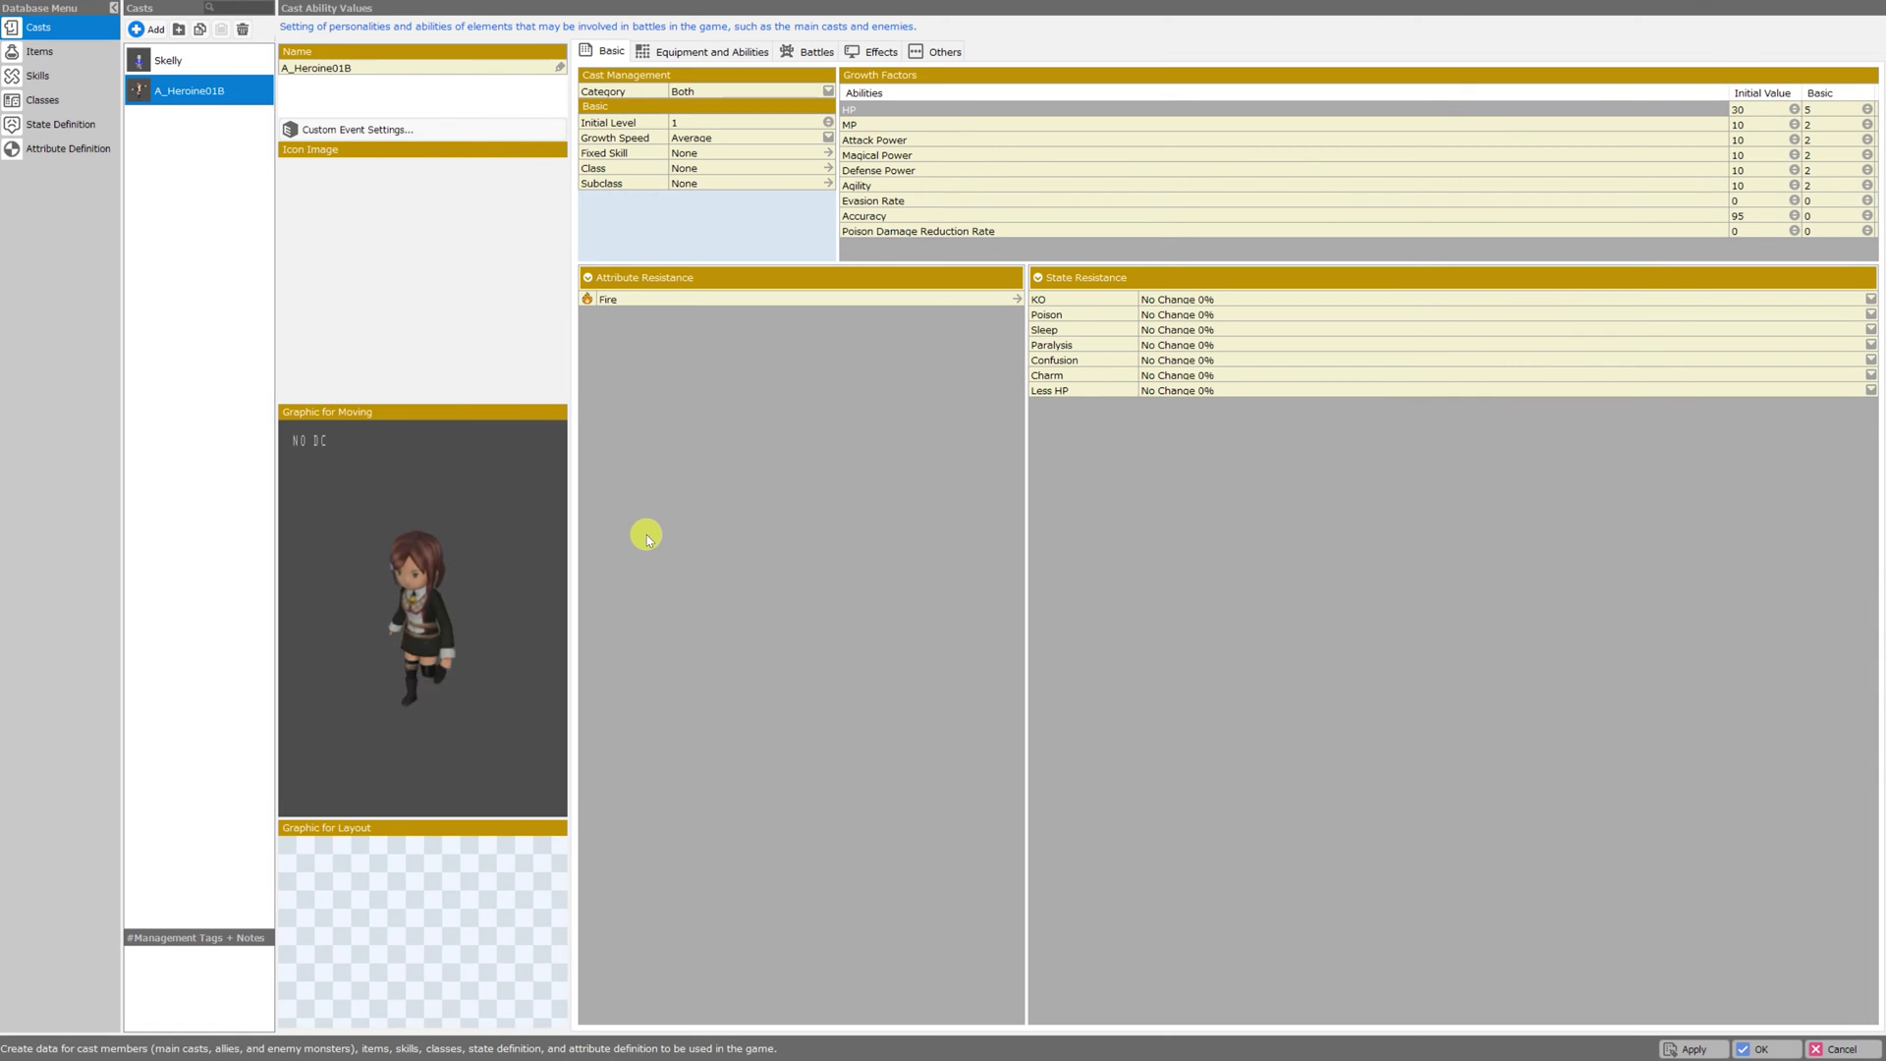
click(701, 54)
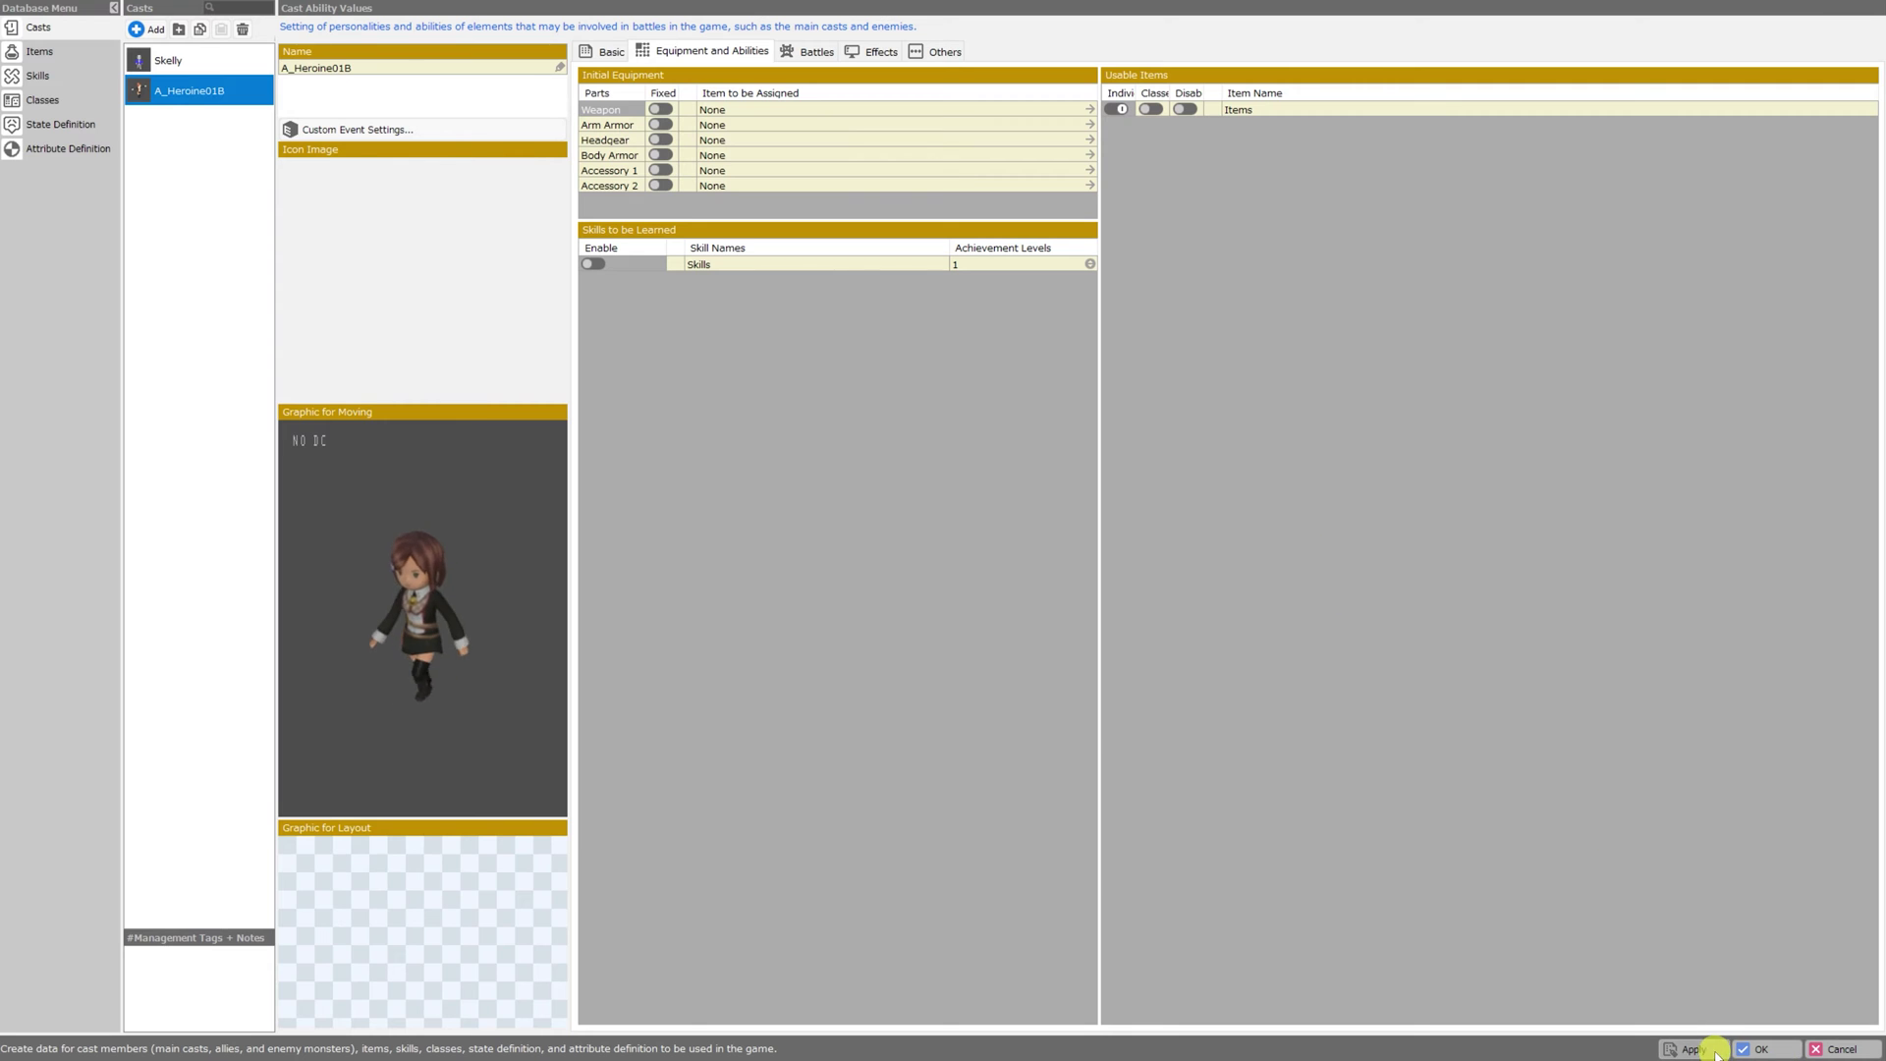
click(1751, 1051)
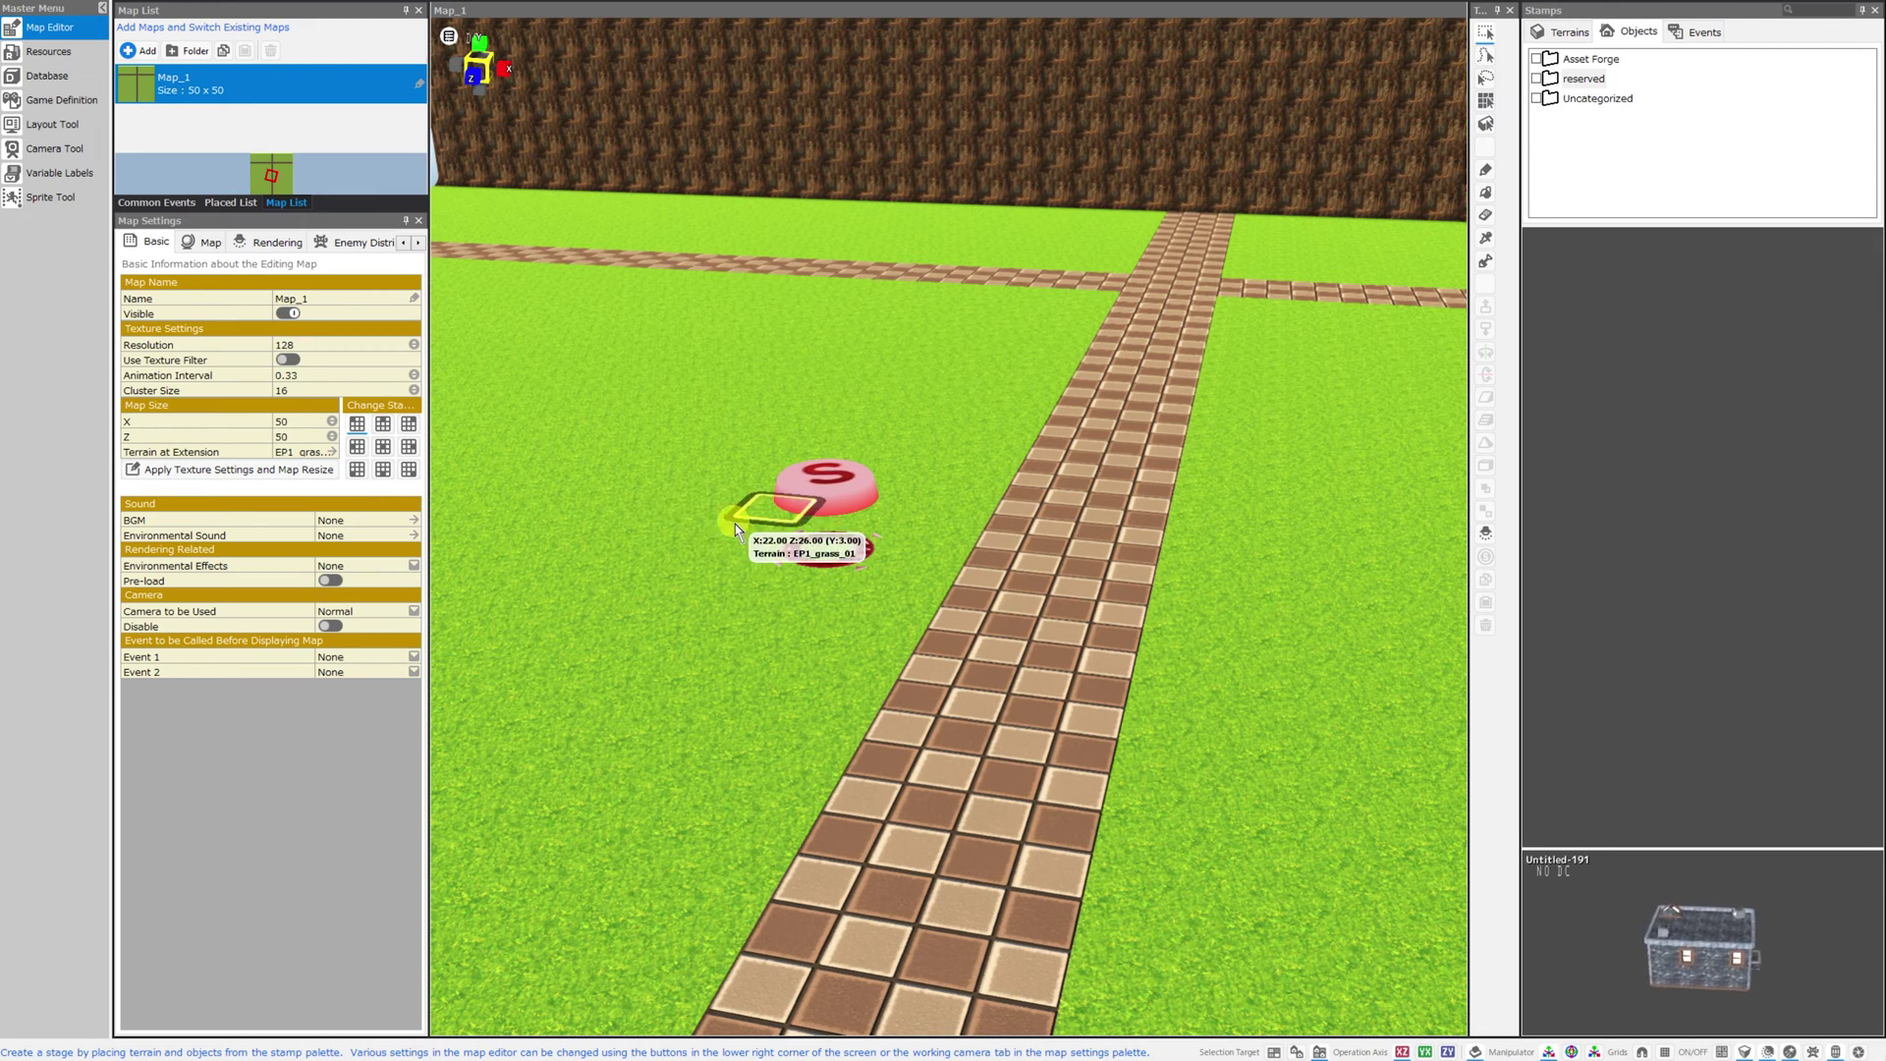
- Set A_Heroine01B as the main cast in Game Definition and start a test play
click(66, 102)
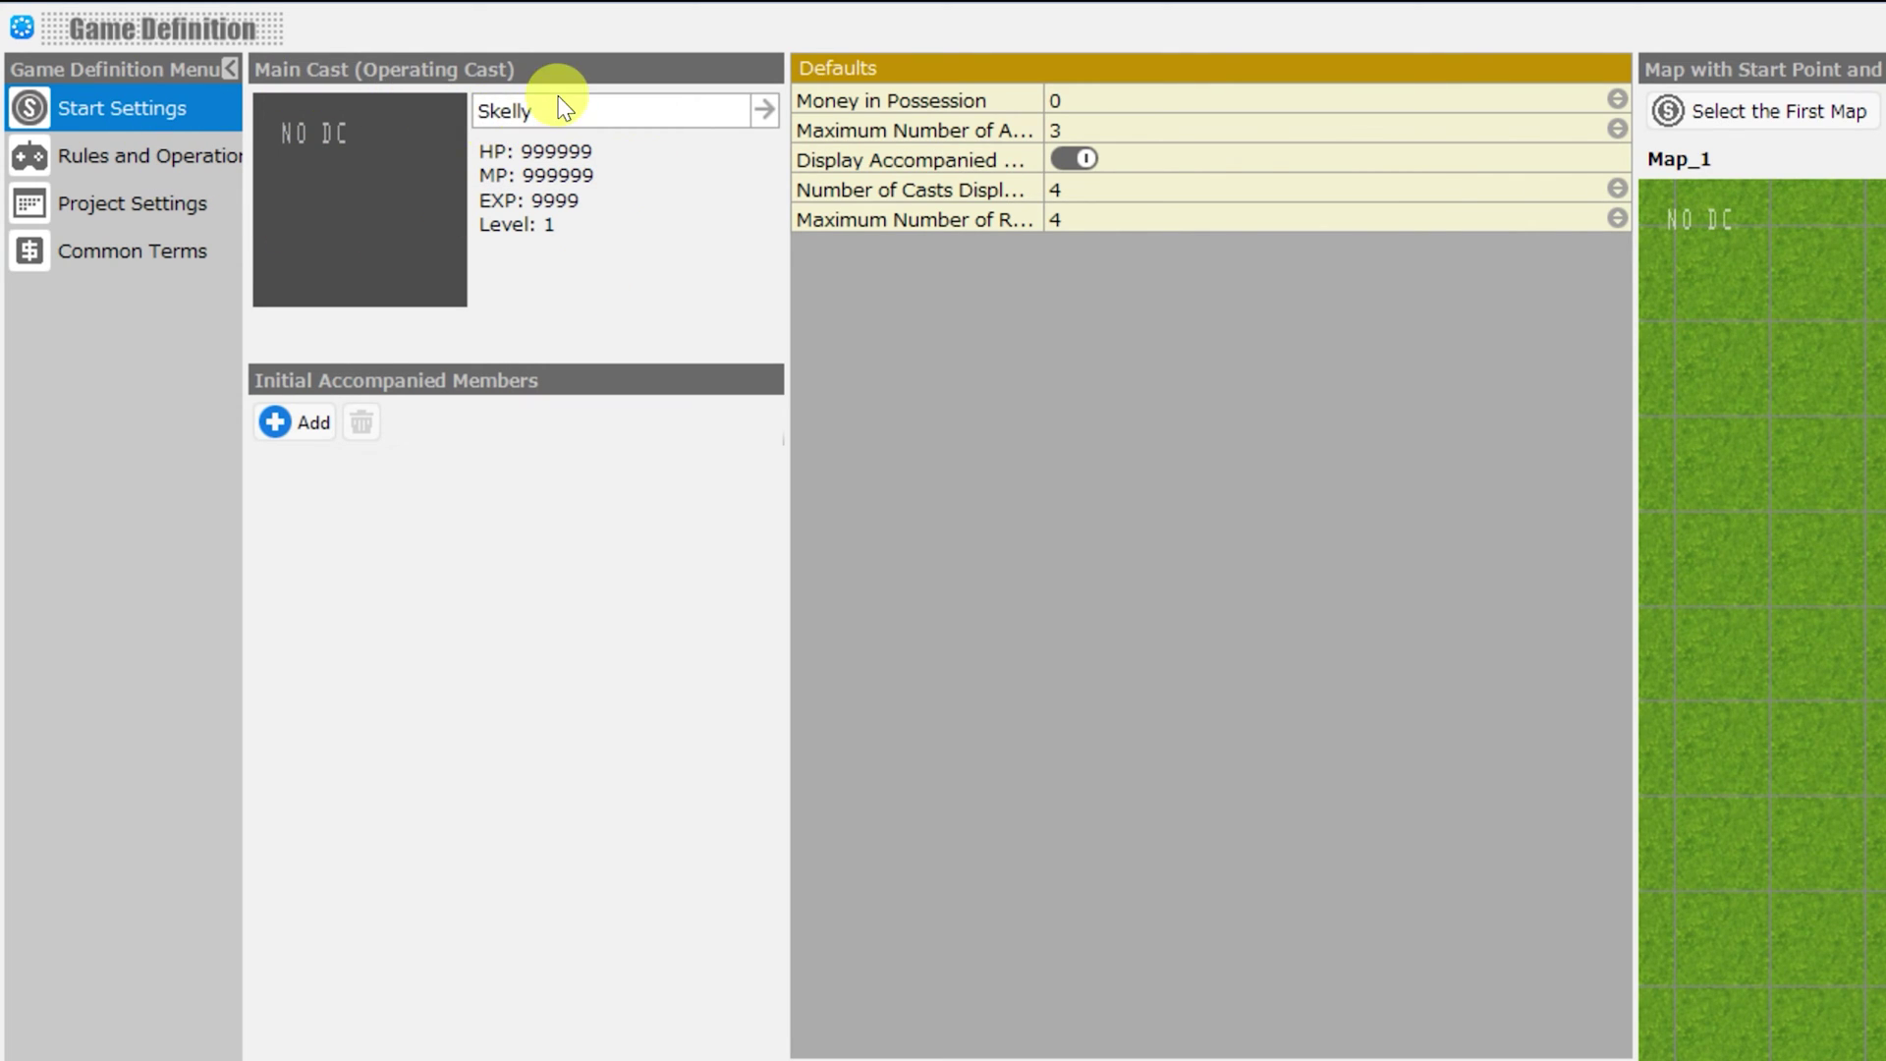
click(588, 119)
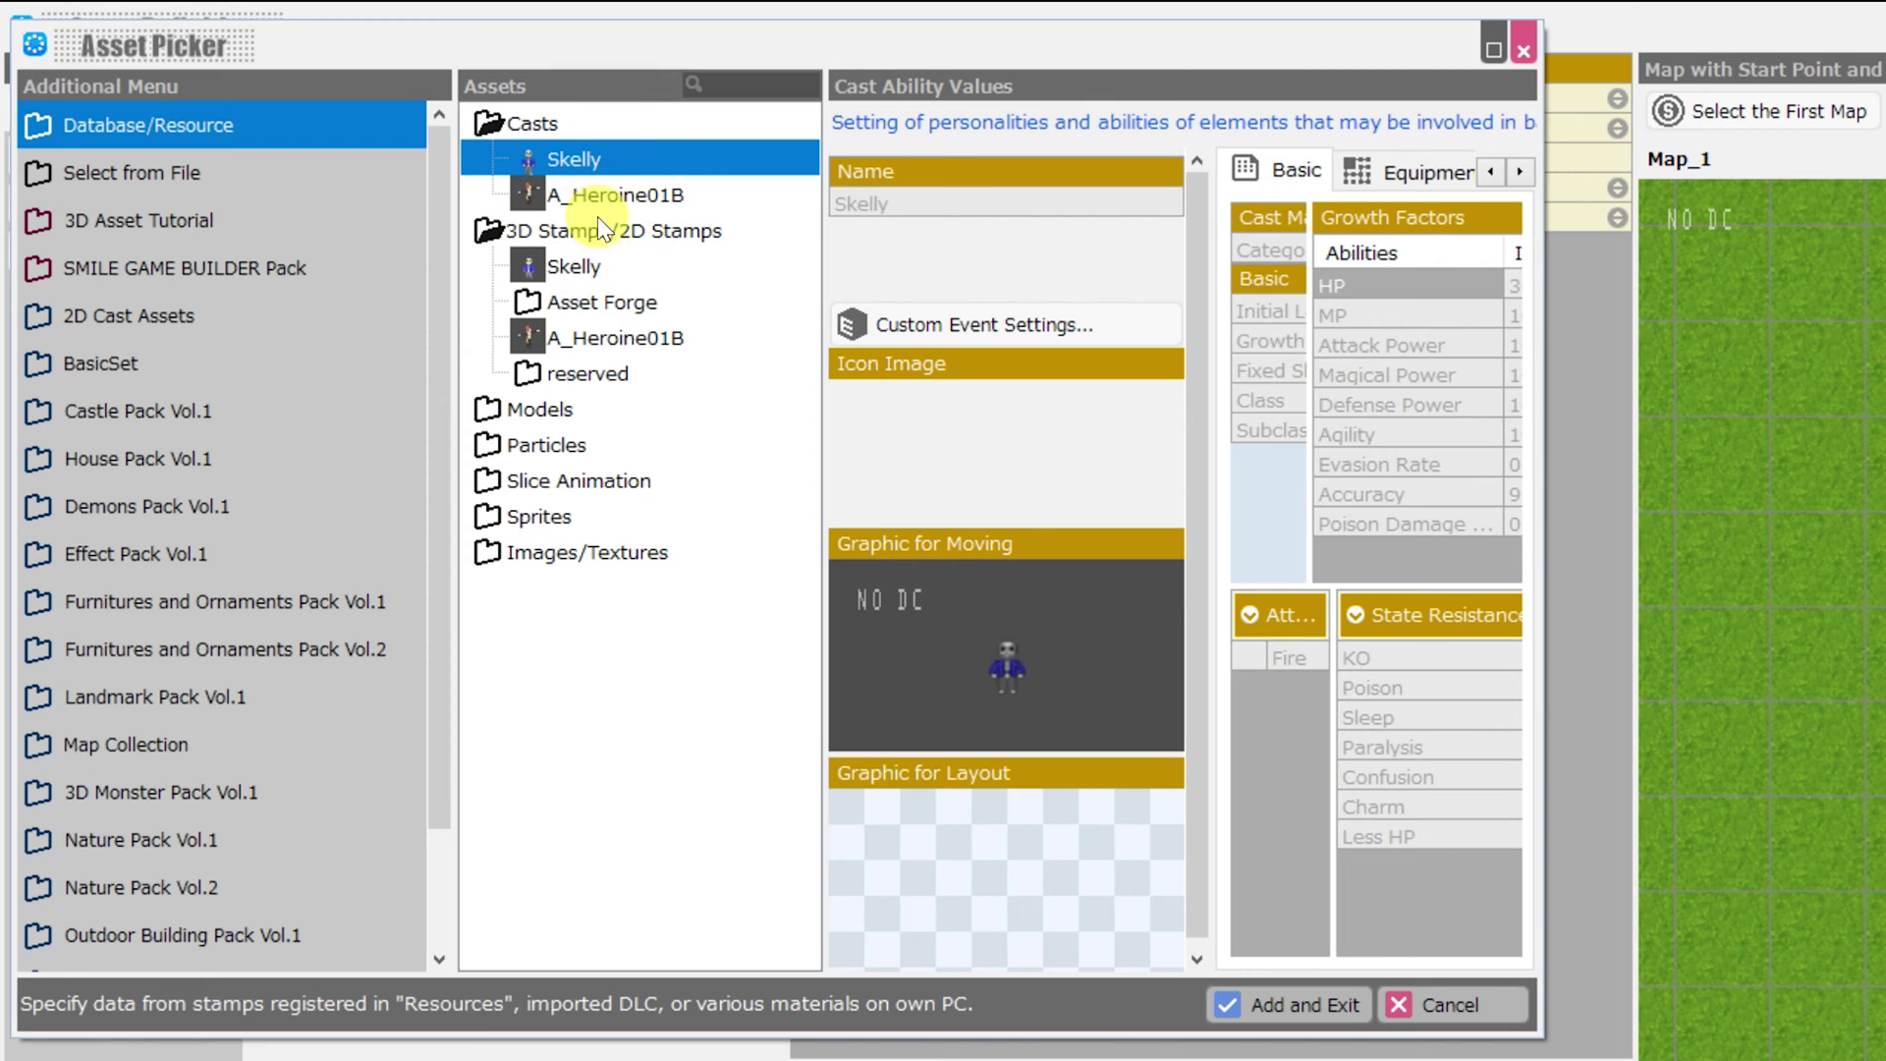
click(530, 195)
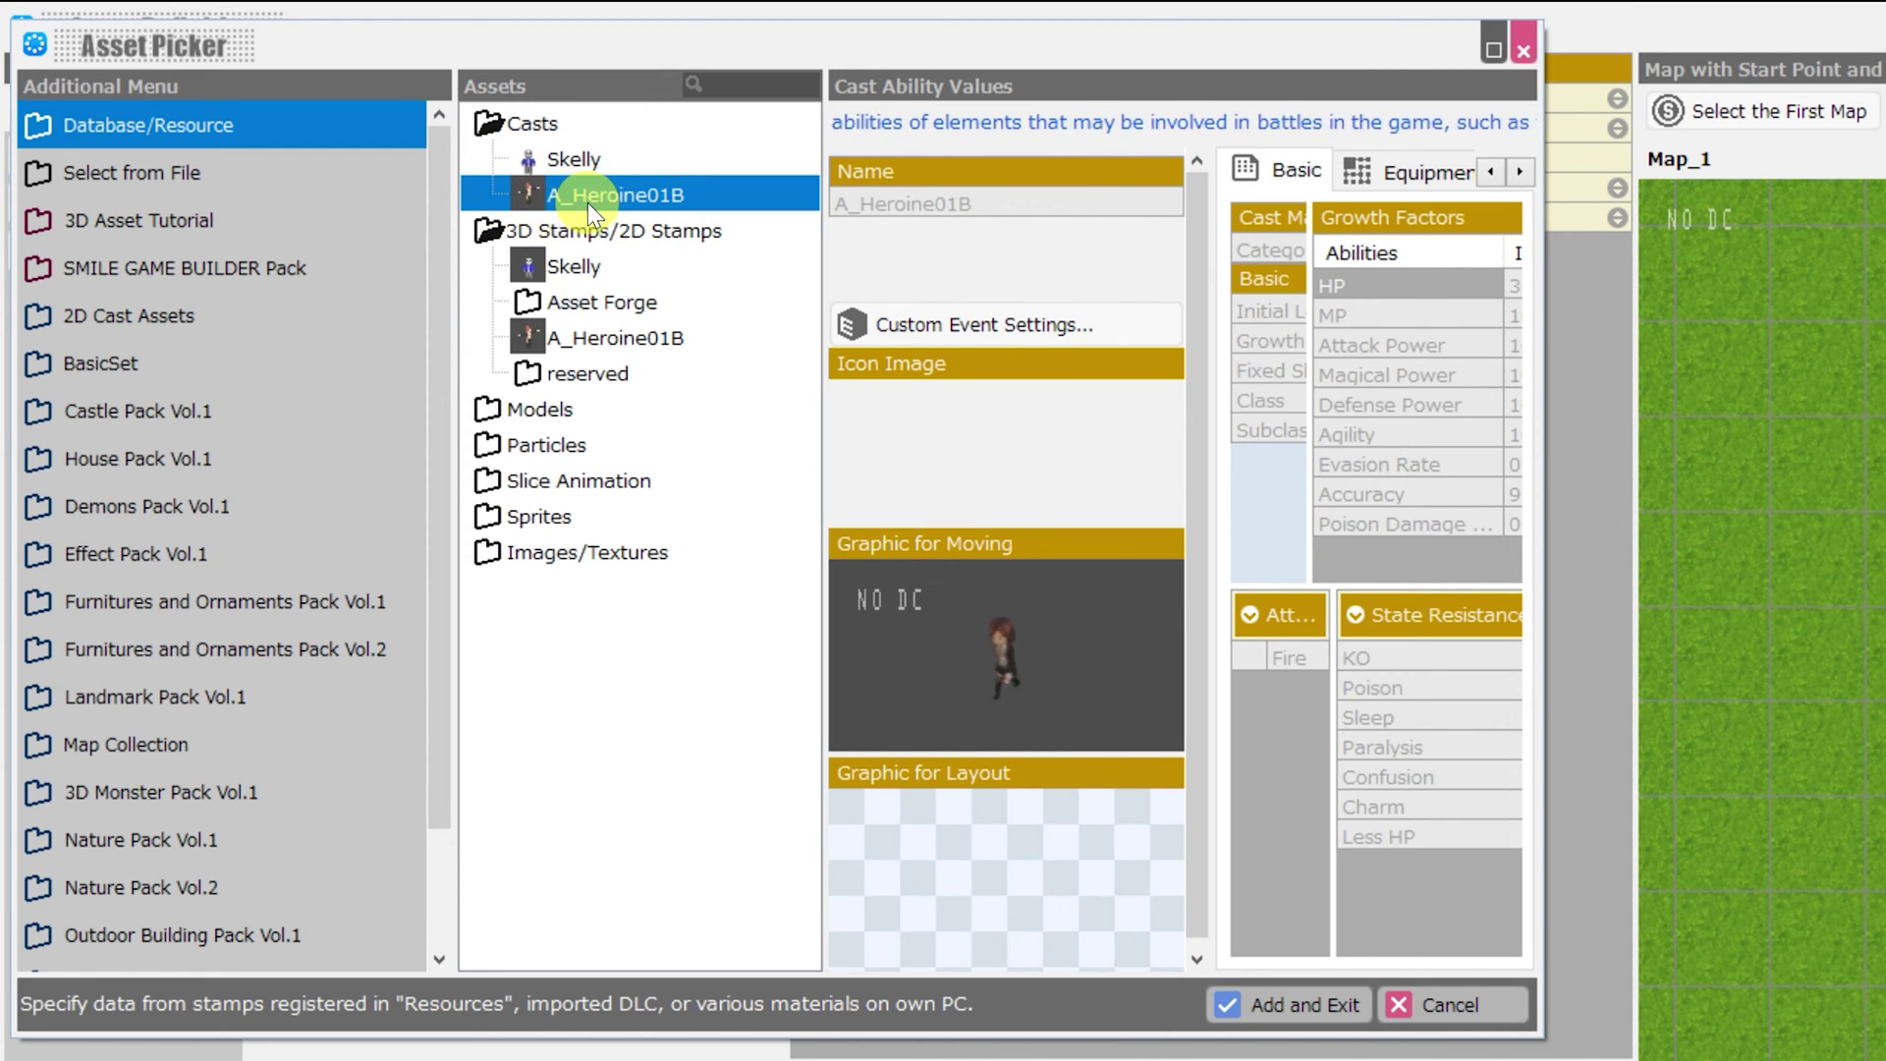
click(1317, 1006)
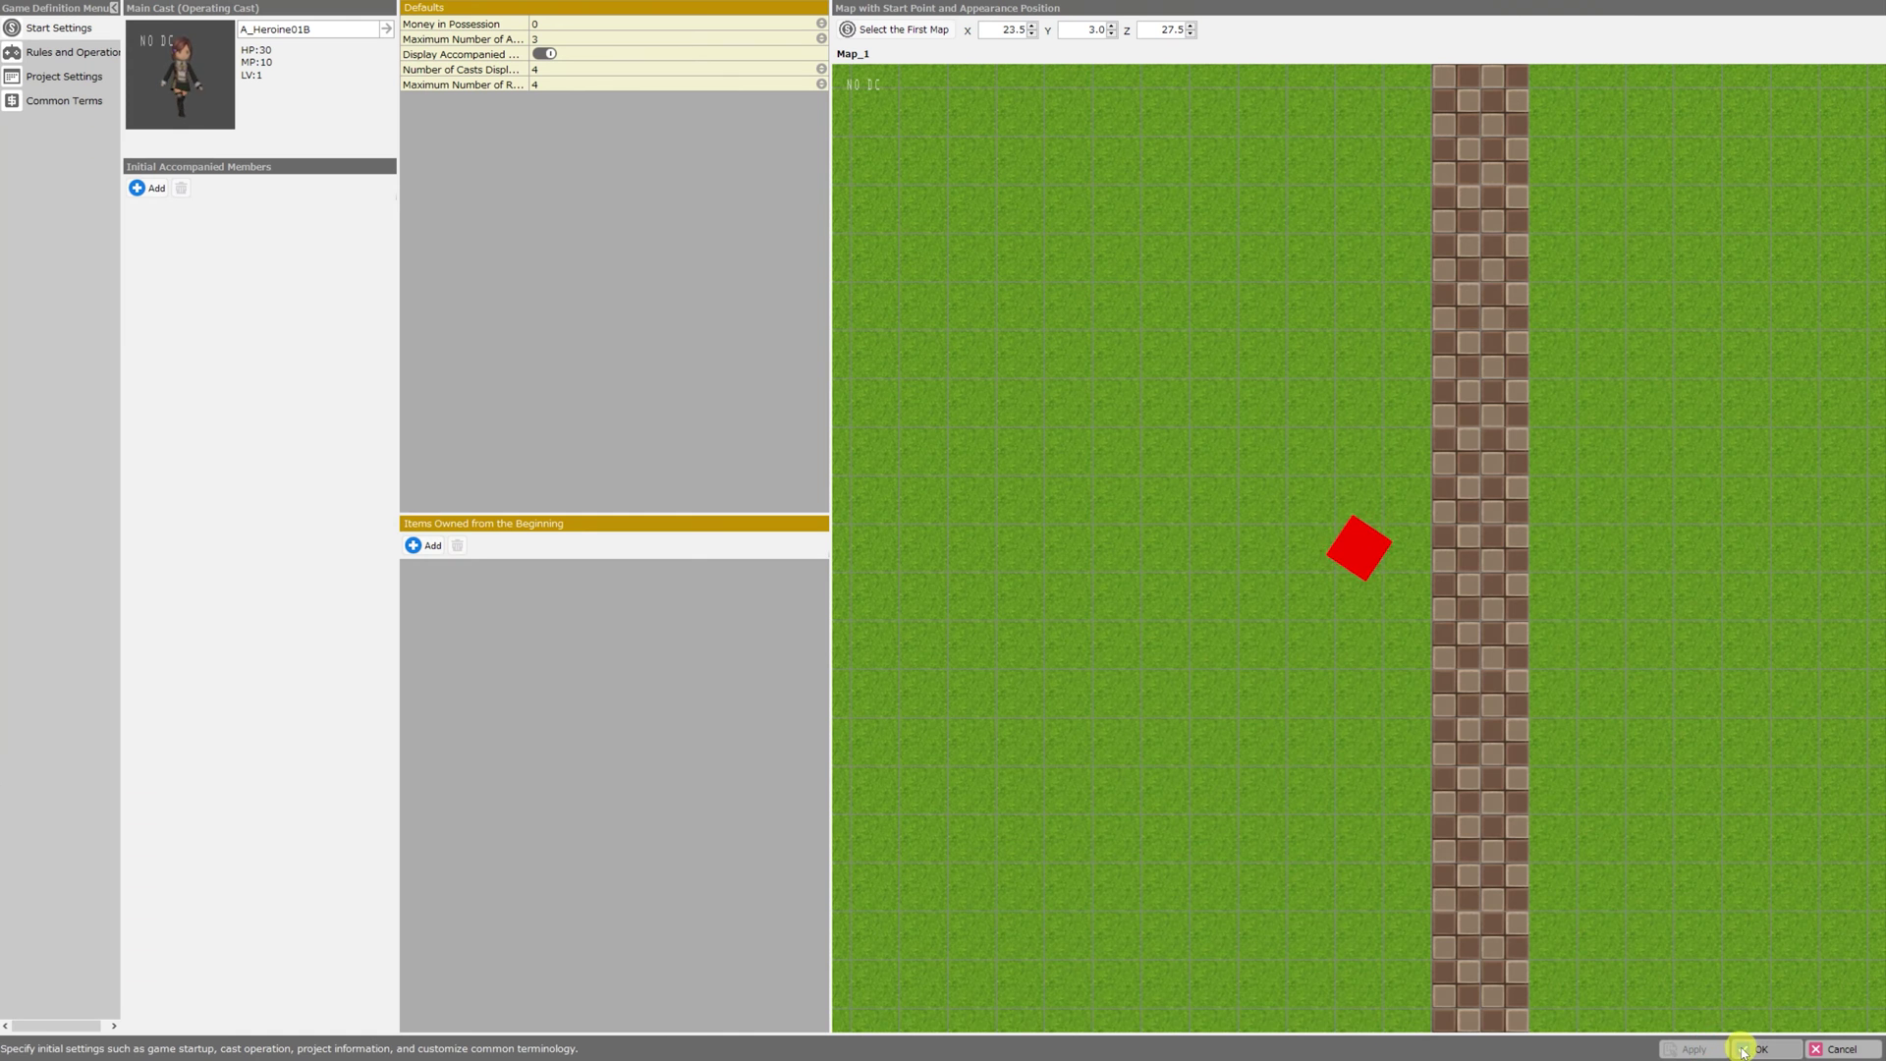
click(1759, 1050)
click(450, 36)
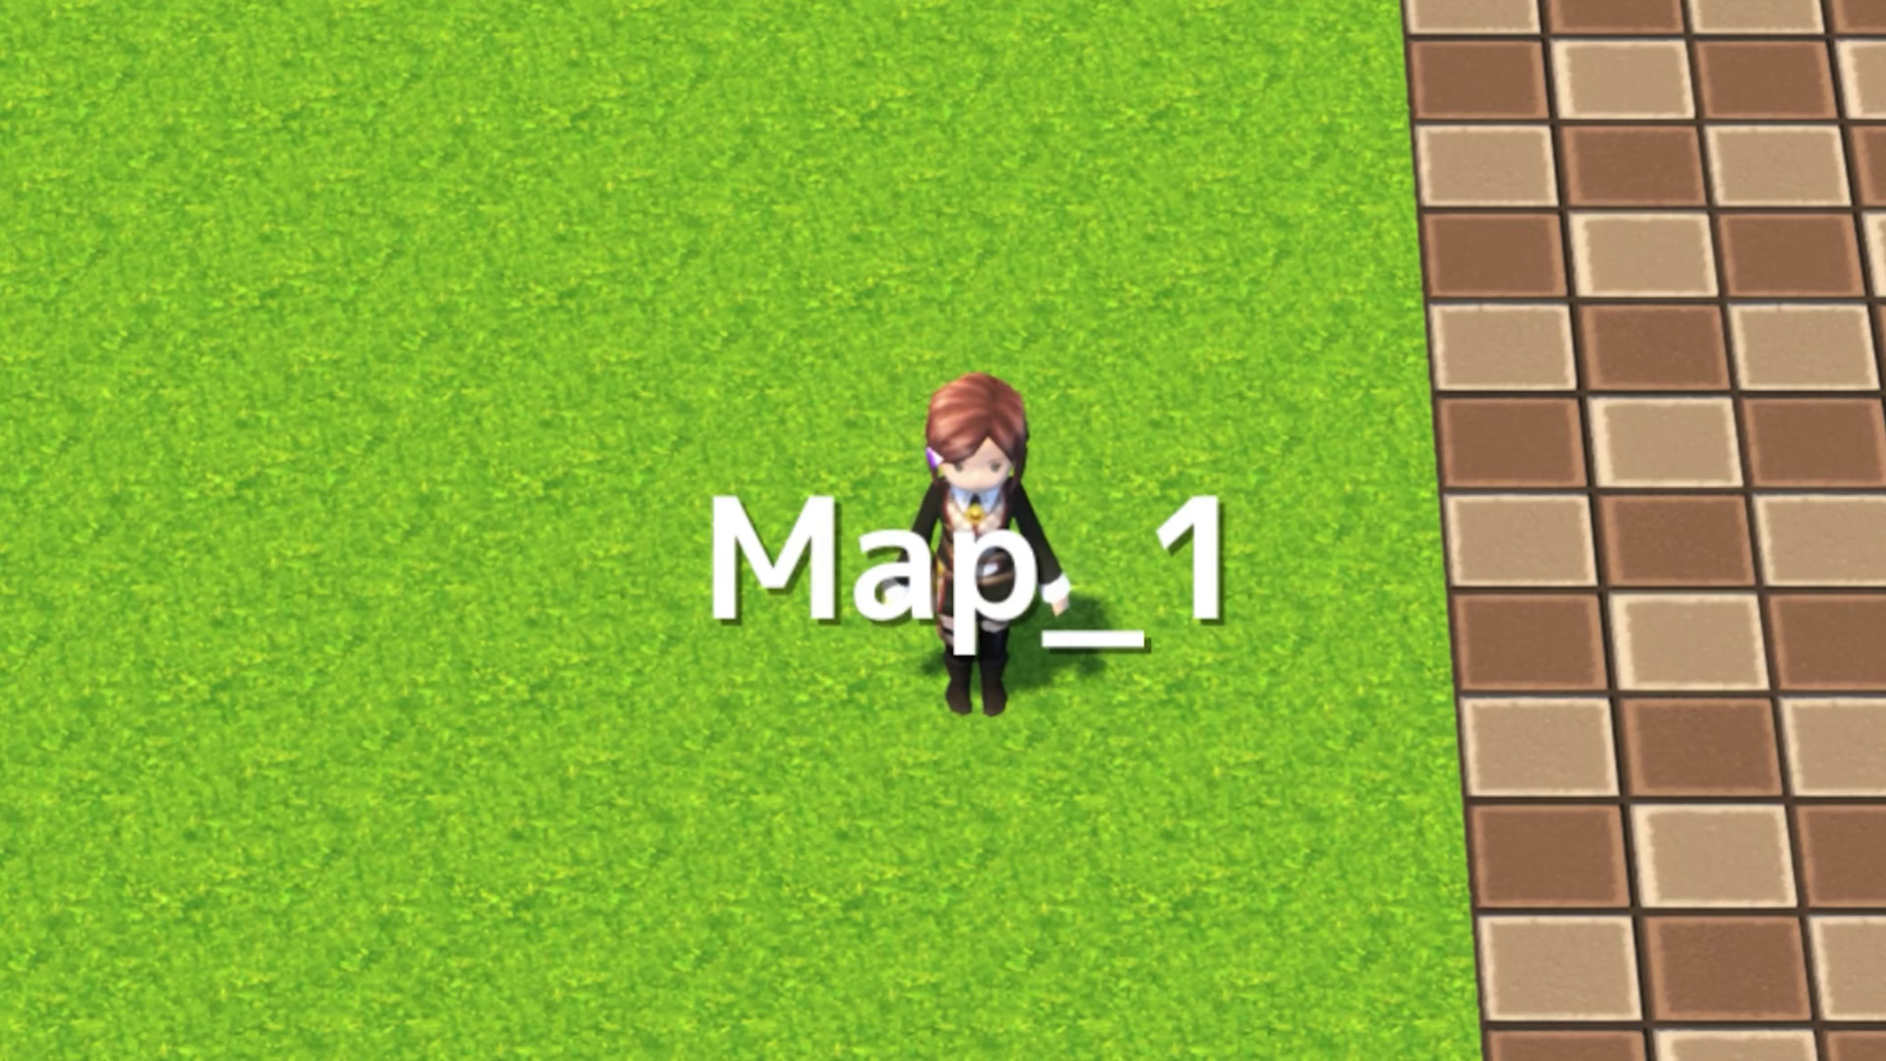
- Walk and run the heroine right across the grass, onto the brick path and back
key(Right)
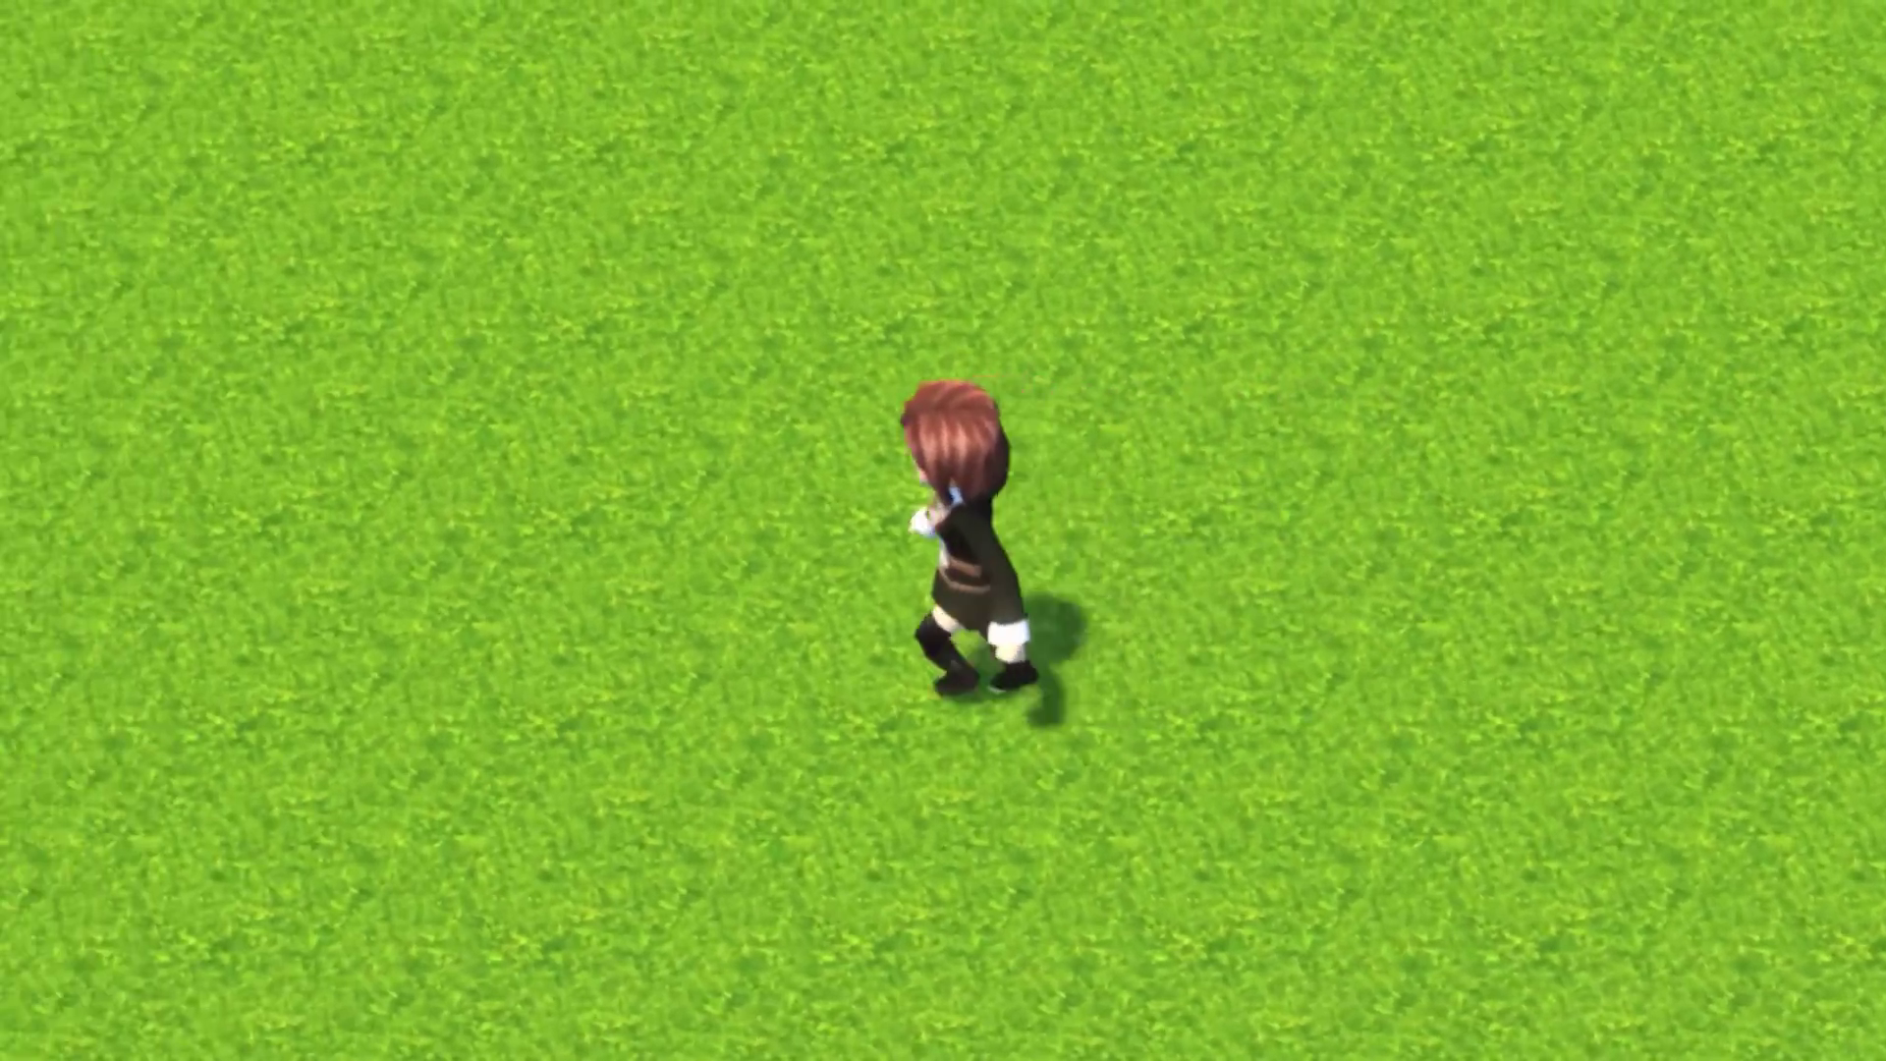
key(Right)
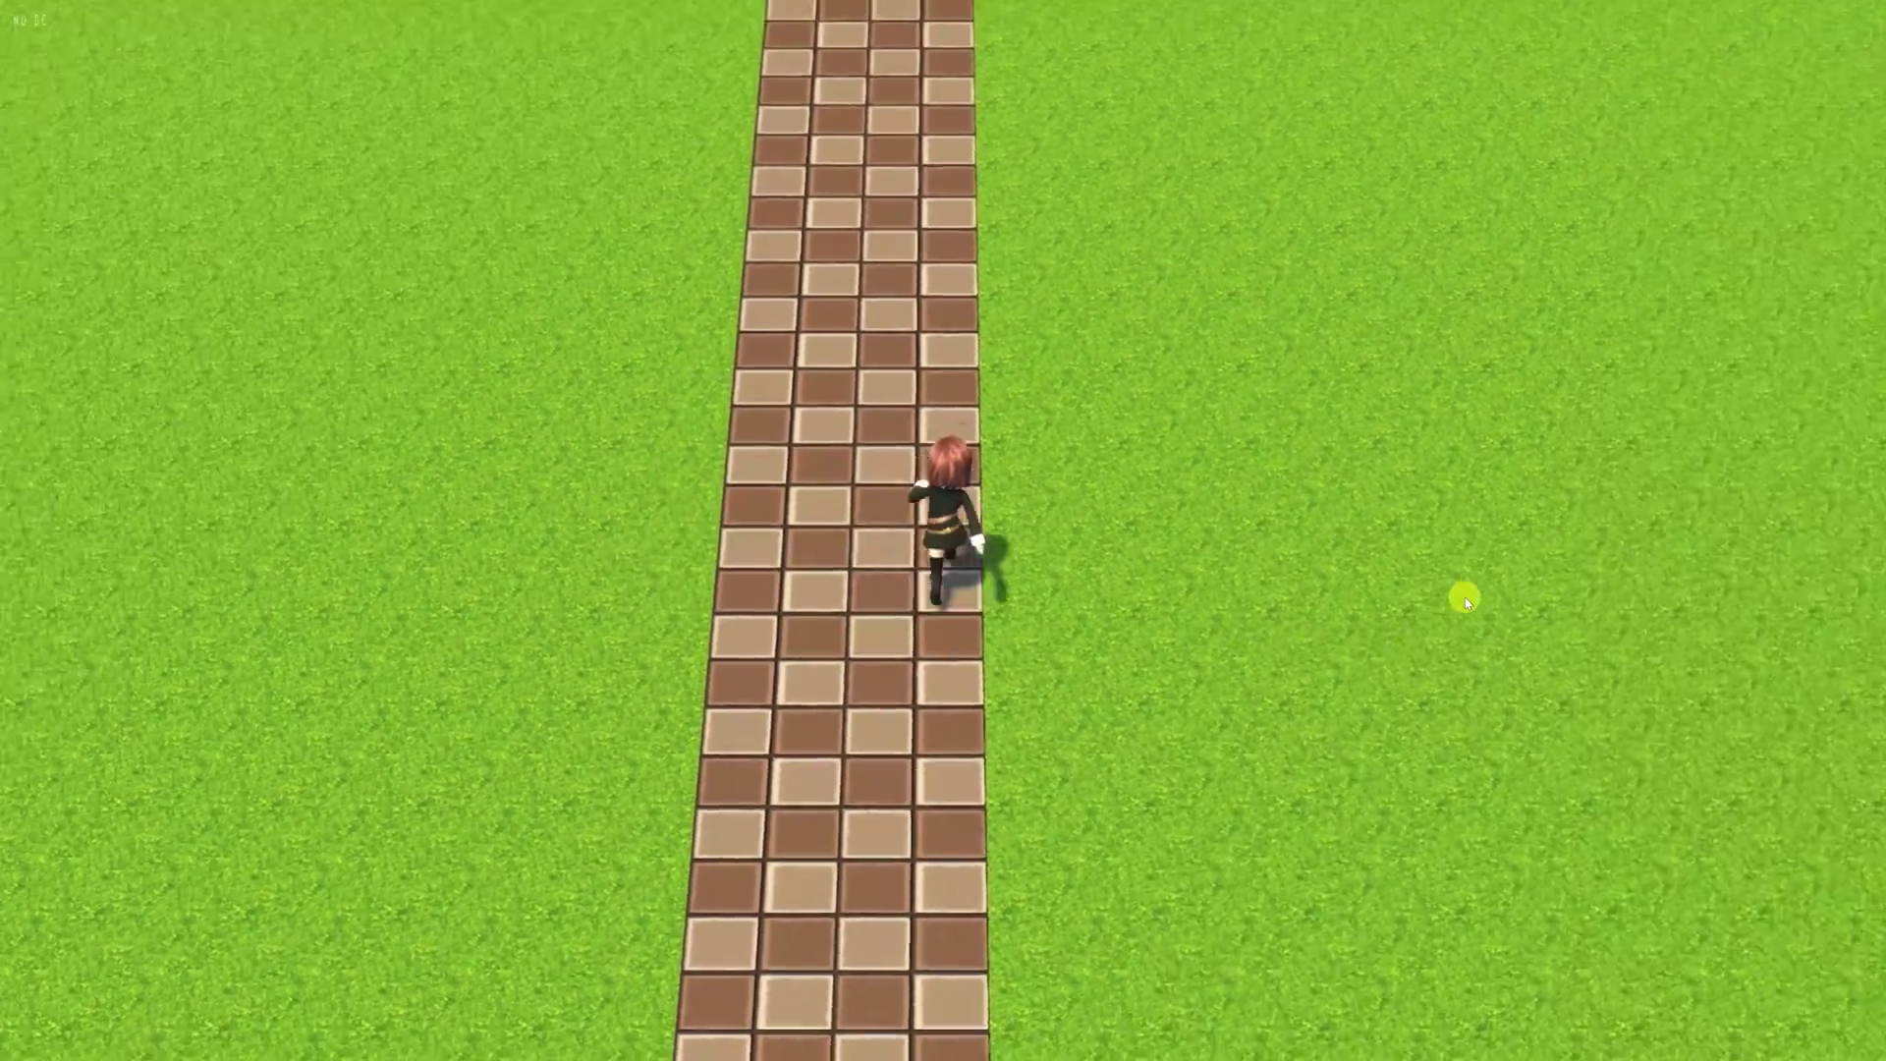
key(Left)
key(Right)
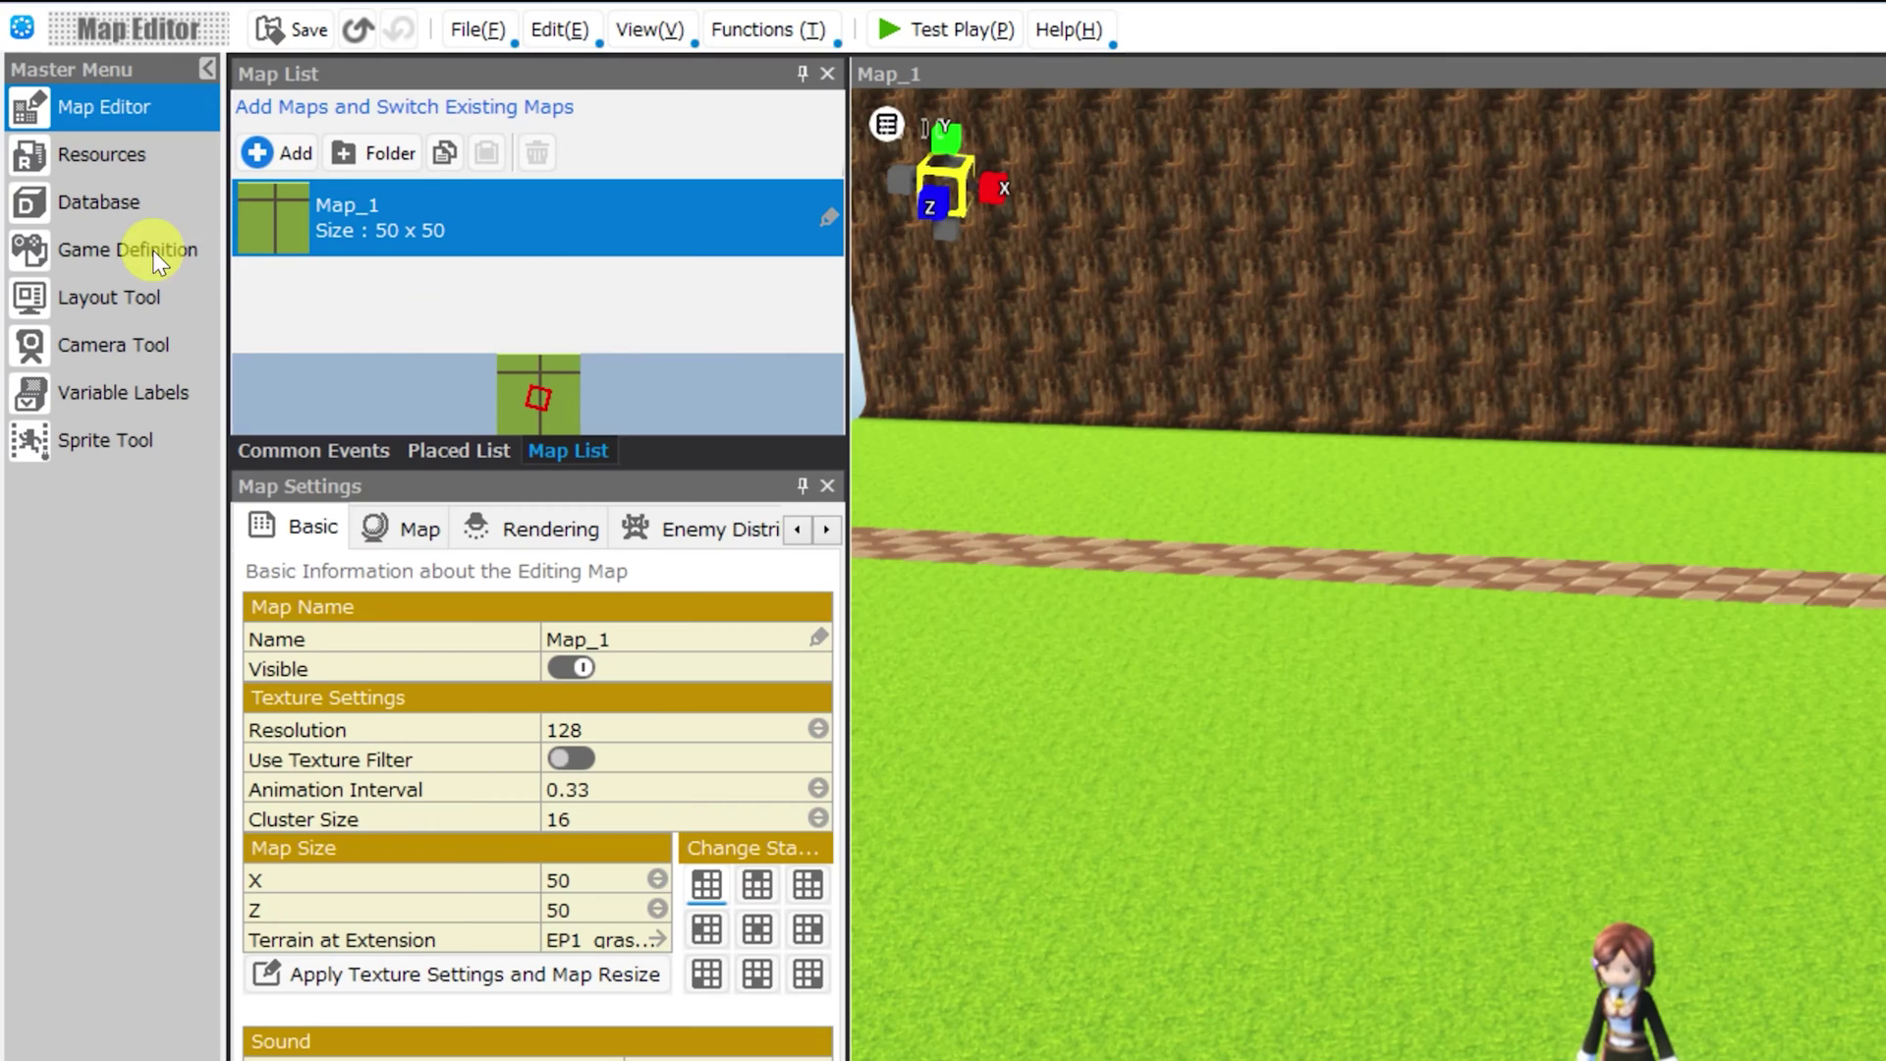
- Browse the SMILE GAME BUILDER Pack from Game Definition's Main Cast field to pick A_Heroine02B
click(103, 250)
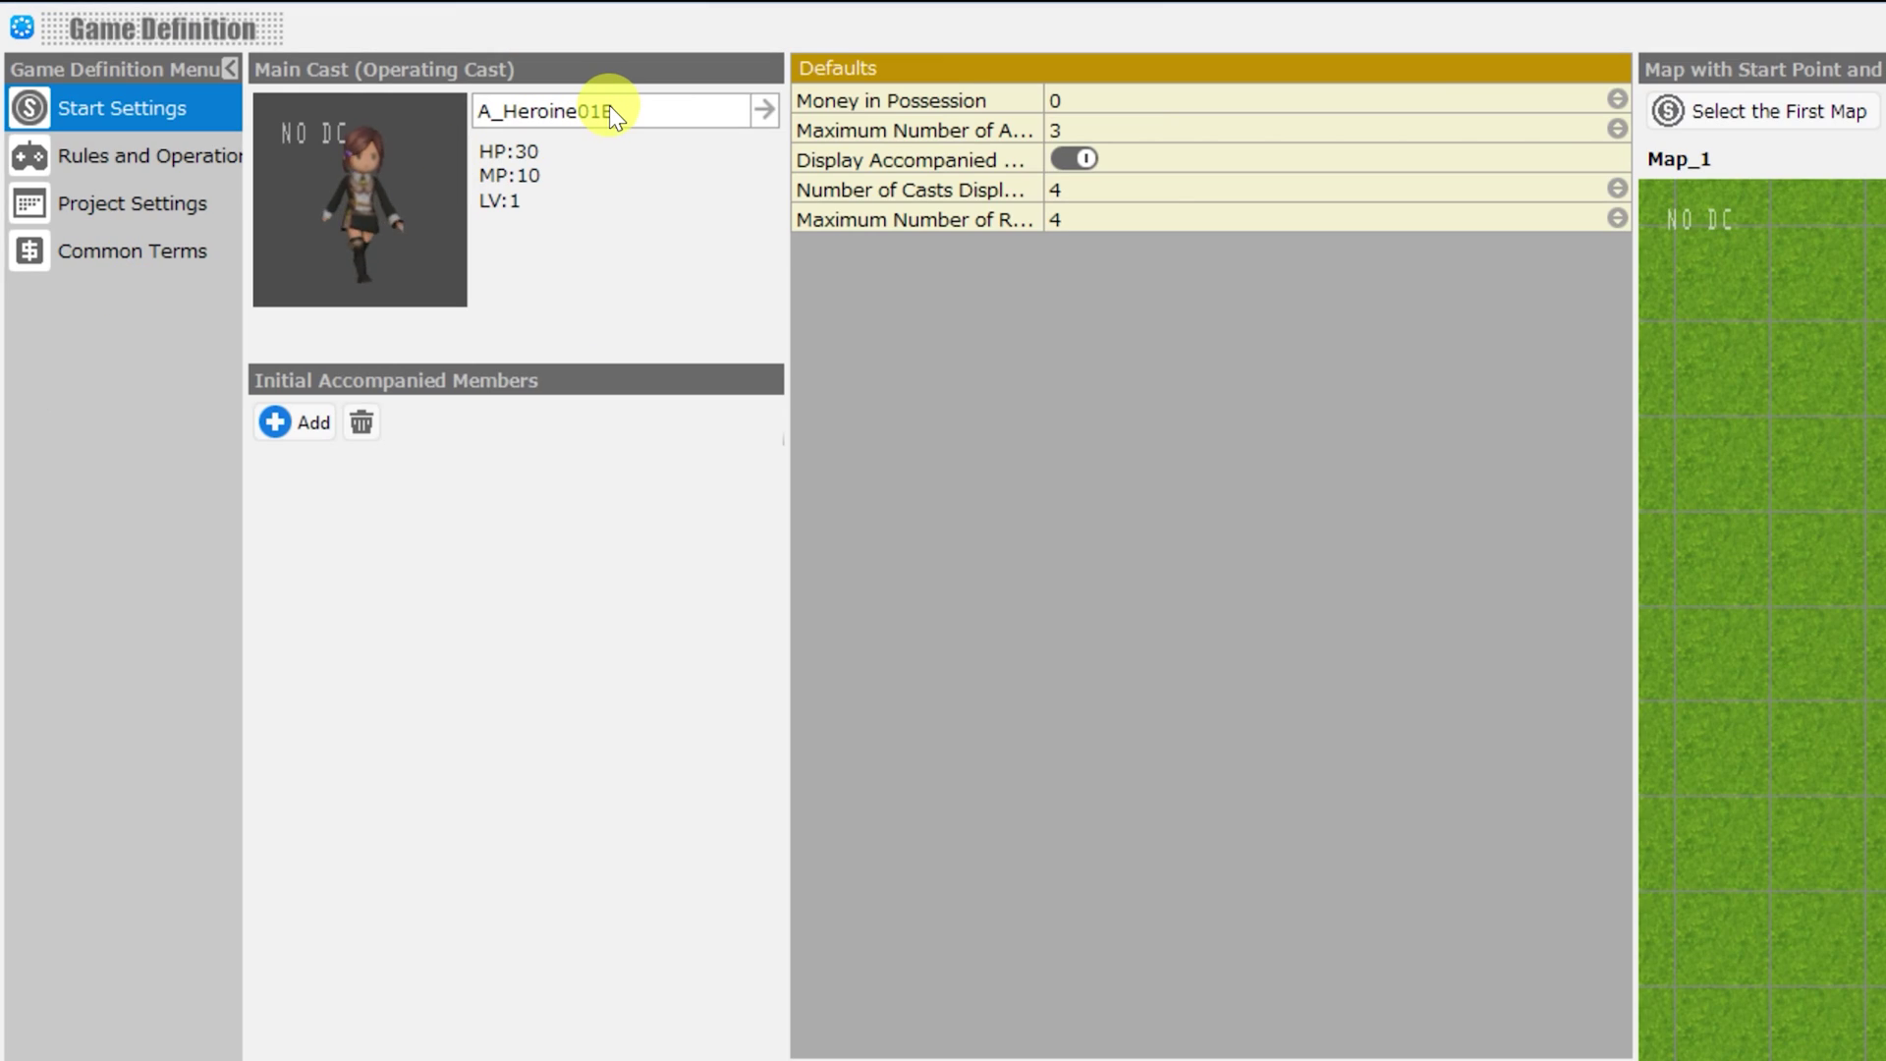
click(609, 108)
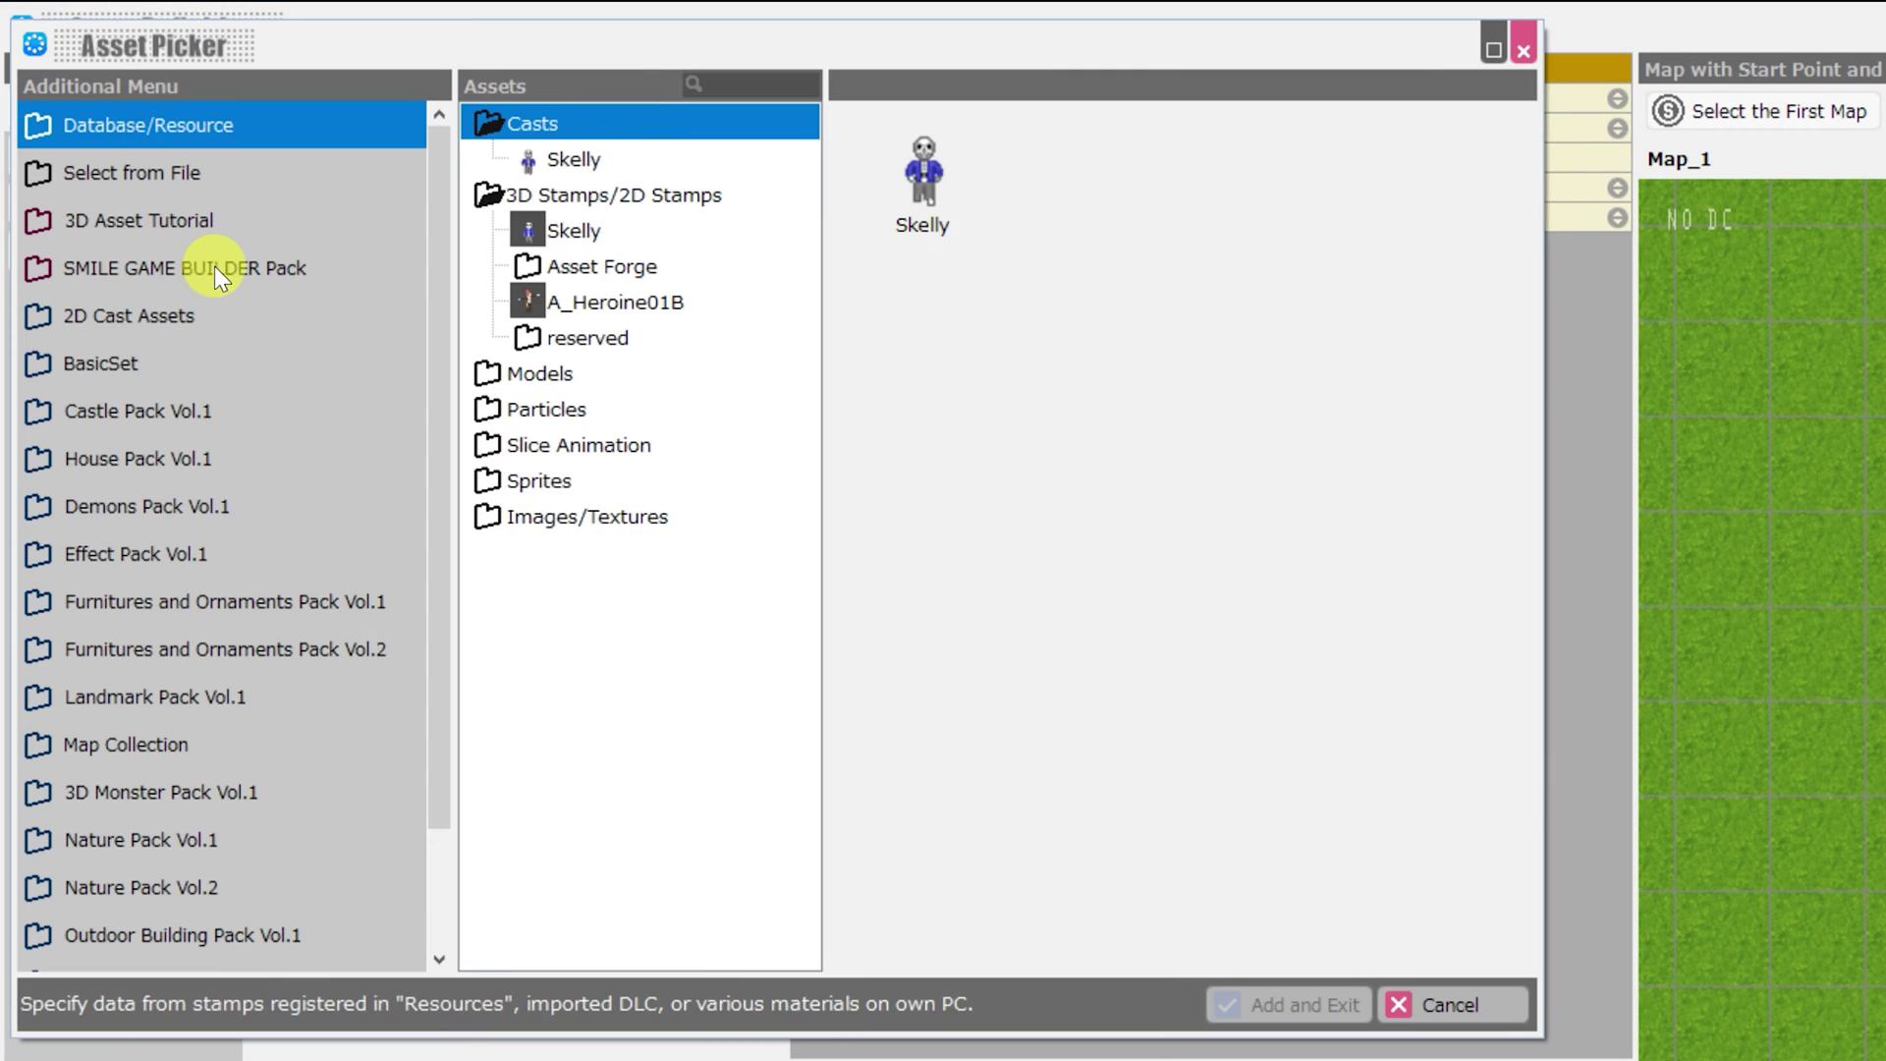
click(217, 267)
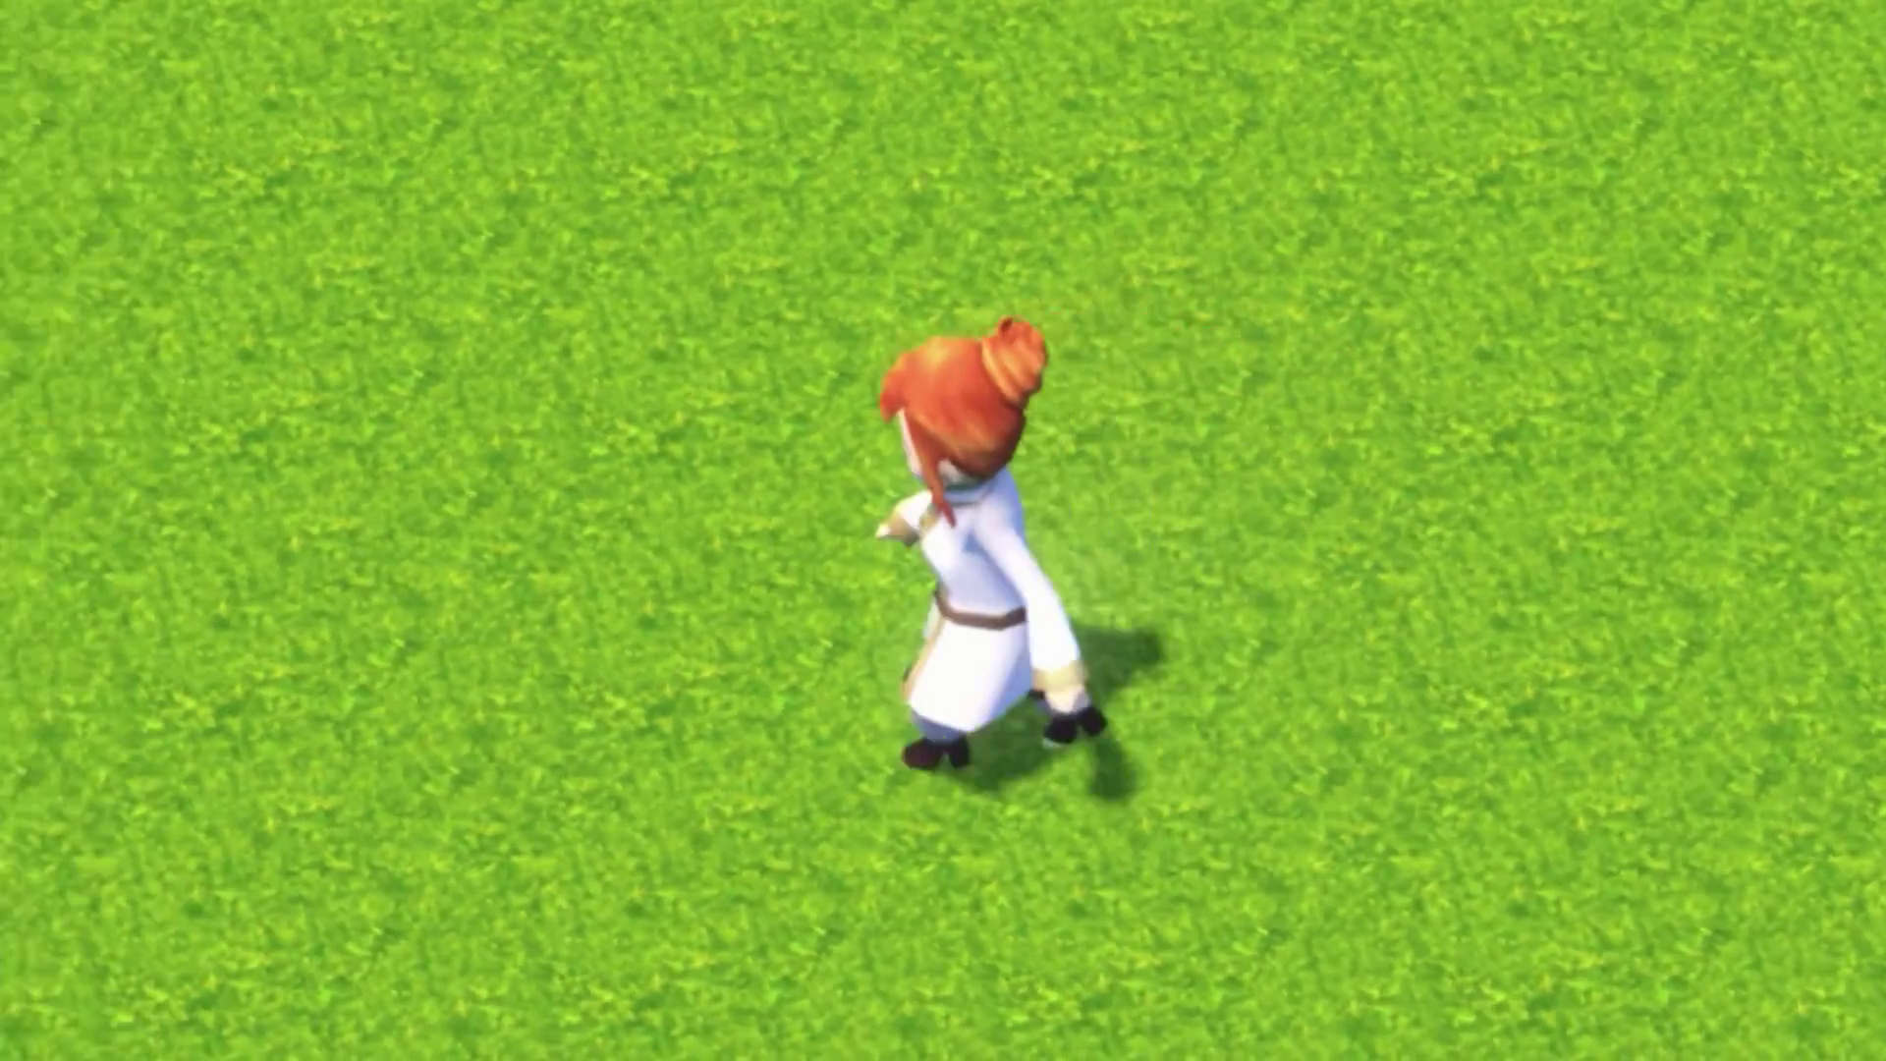
- Run the heroine left onto the brick path, up along it, then off onto grass
key(Left)
key(Up)
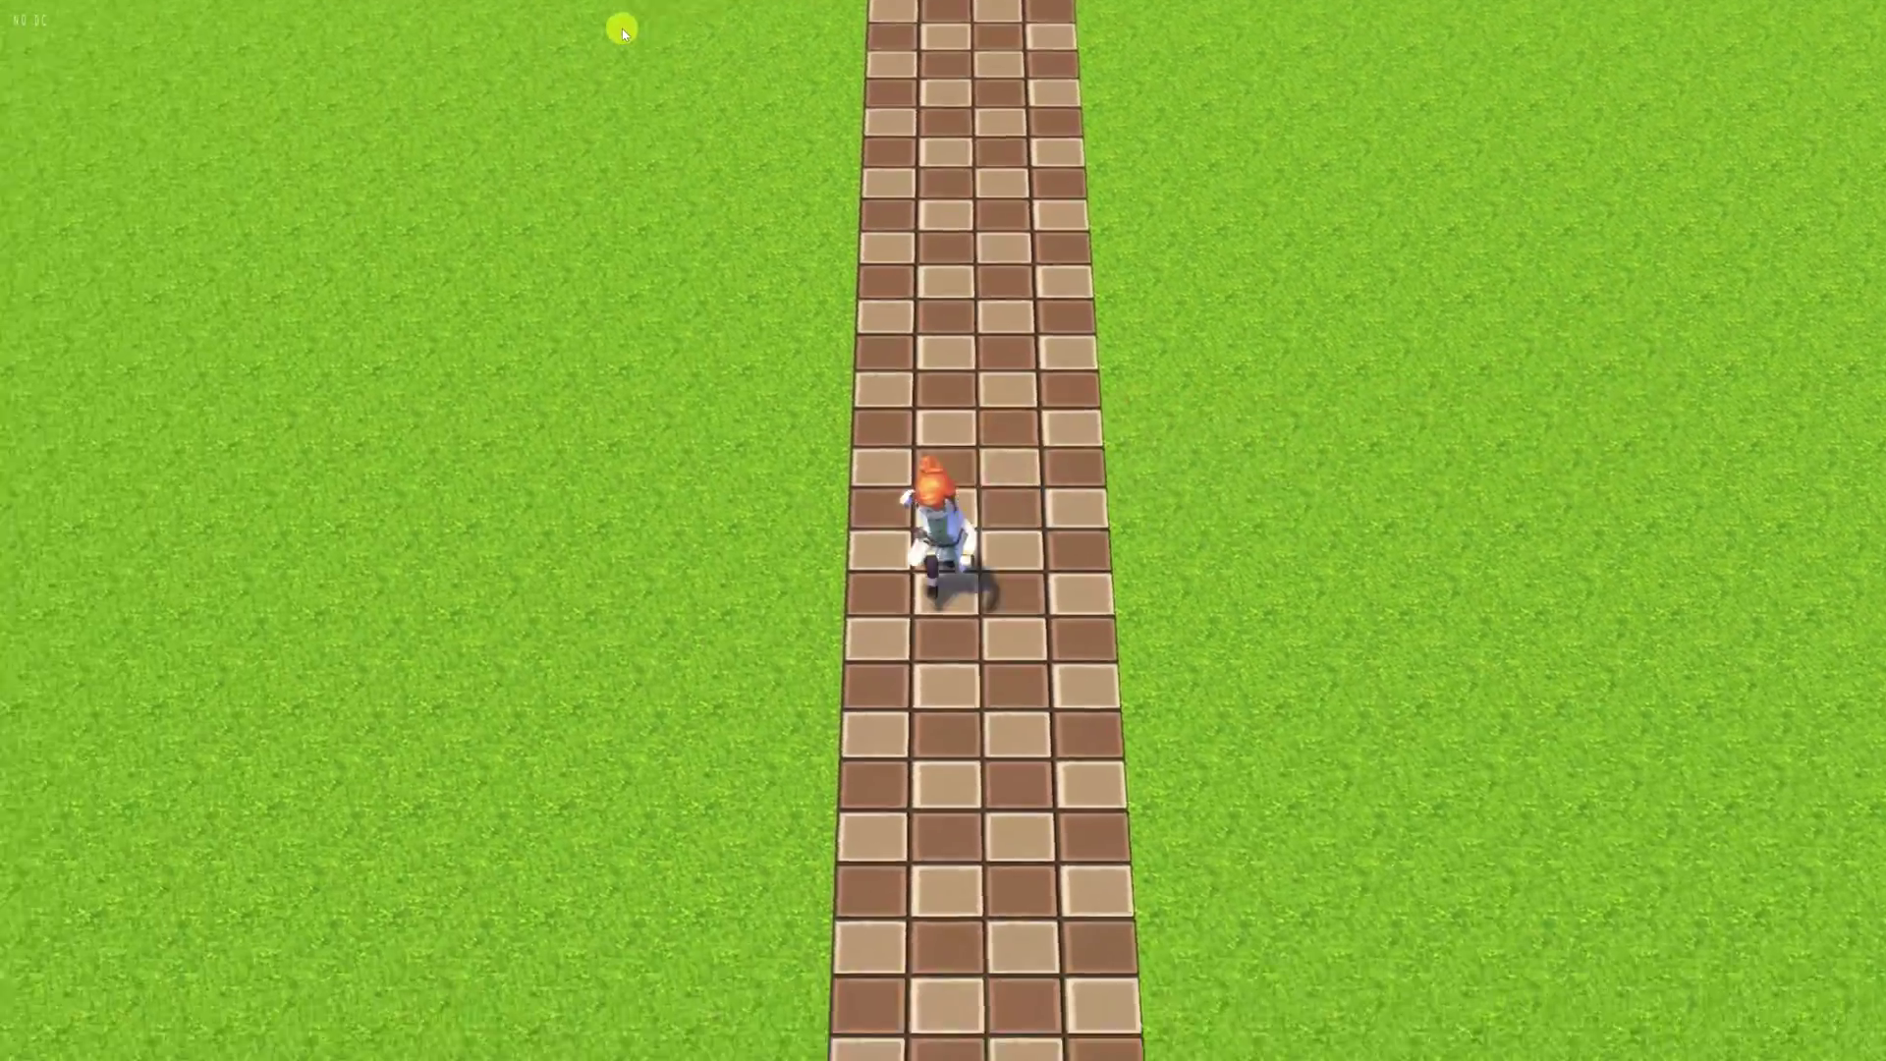
key(Right)
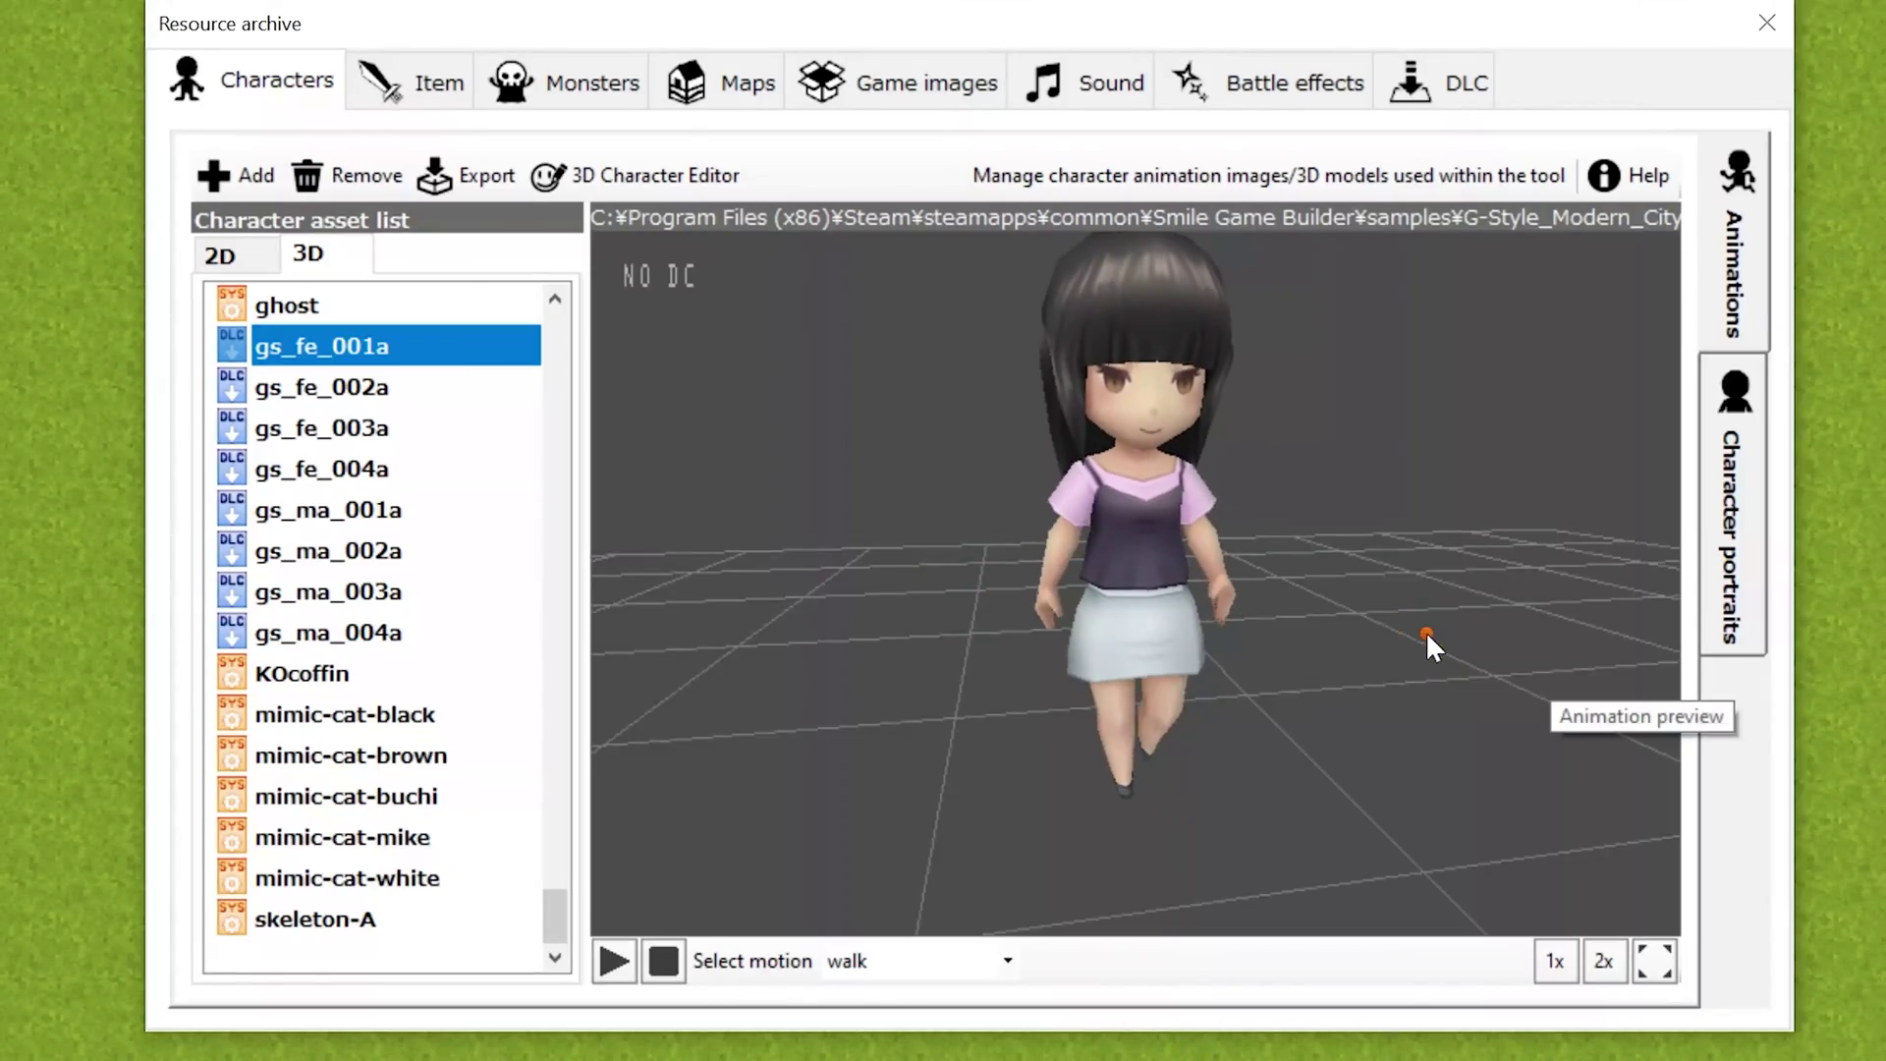
- Rotate and zoom the character preview to view the girl from an angle
drag(1236, 585, 1247, 509)
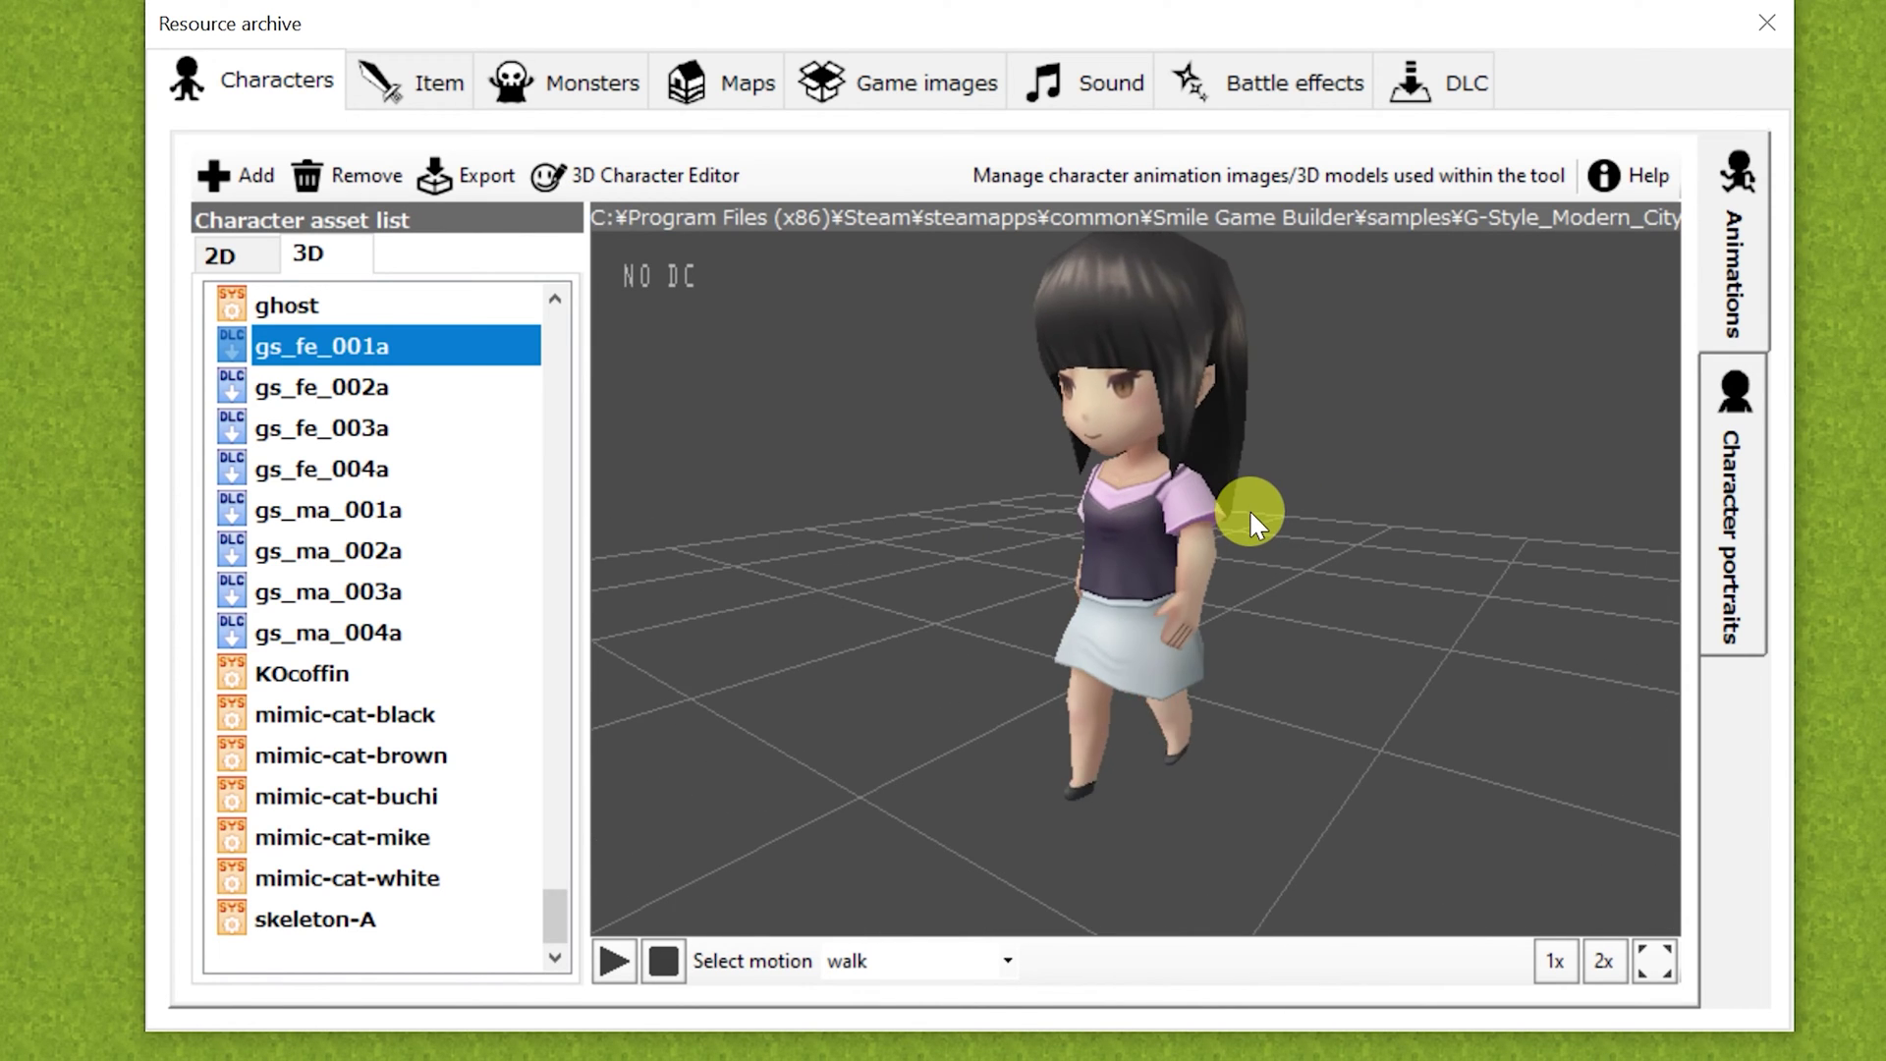
scroll(1289, 526, up, 3)
scroll(1293, 532, down, 3)
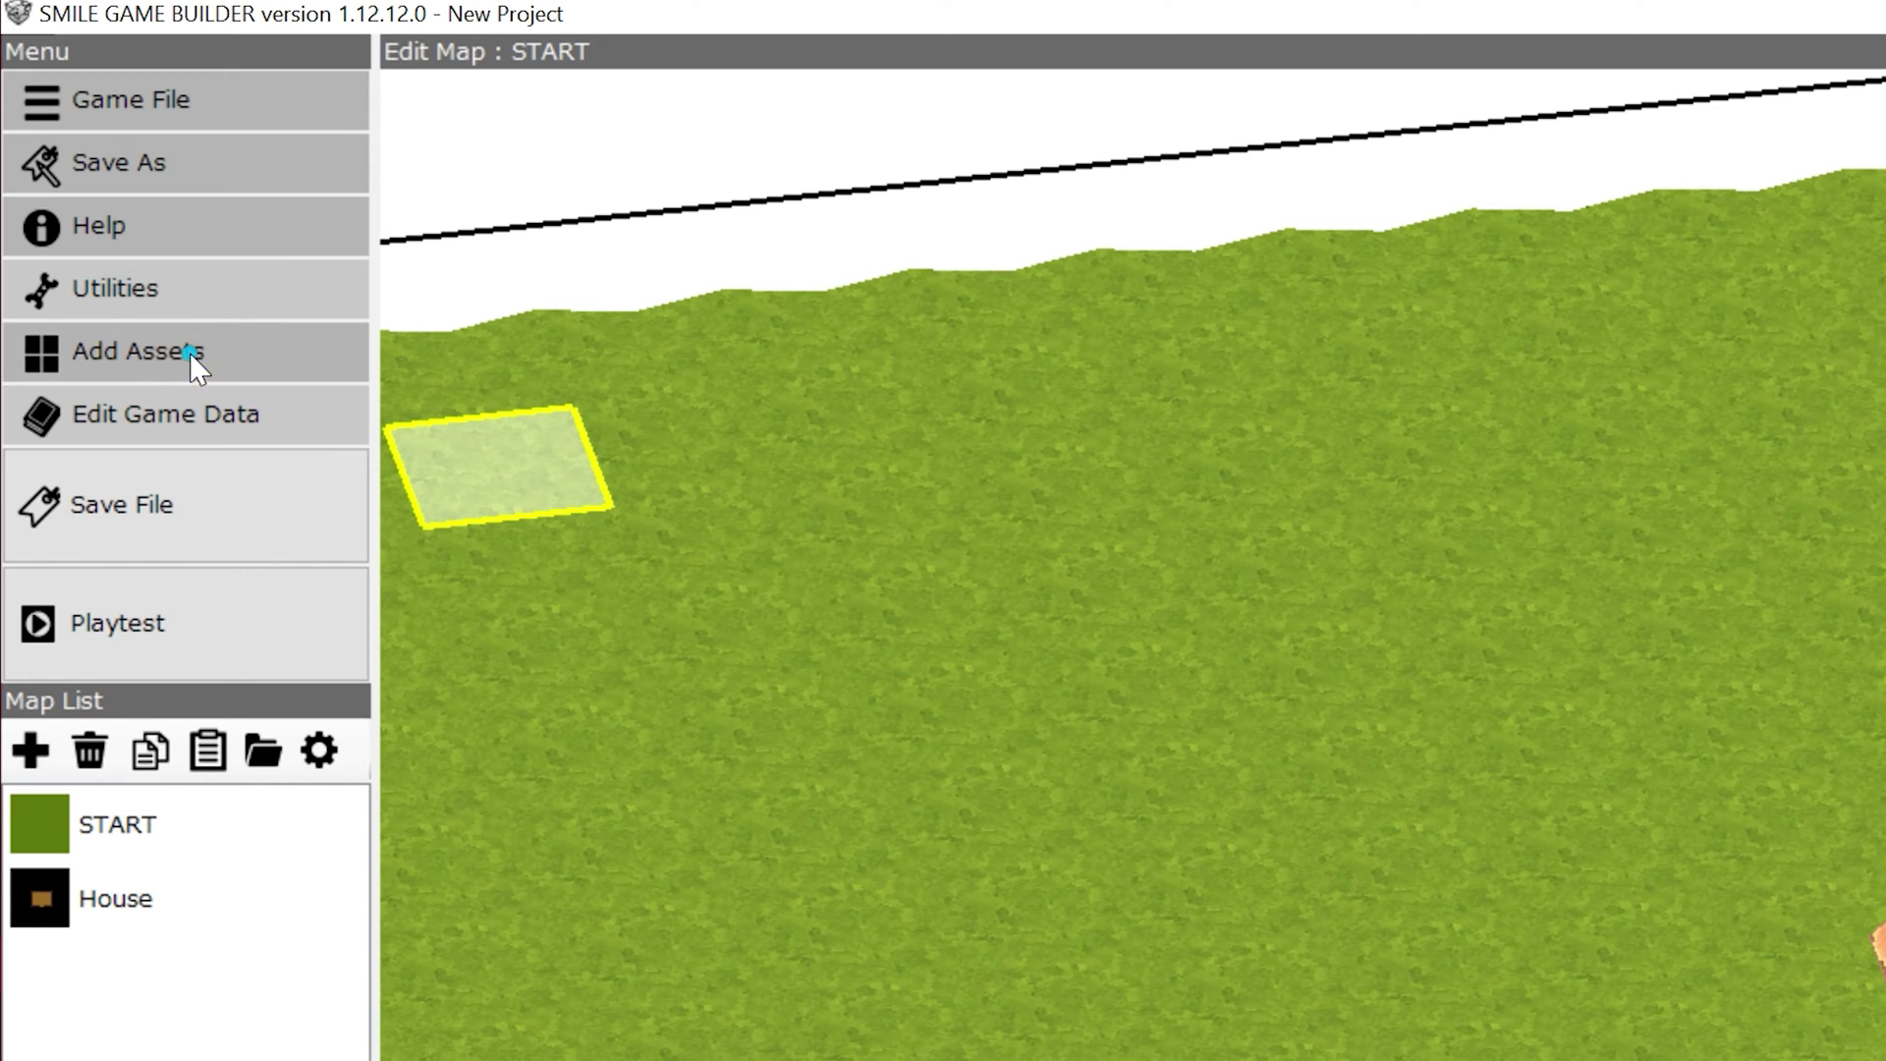
- Export gs_fe_001a from the 3D Characters archive to Downloads\New folder
click(196, 365)
click(253, 340)
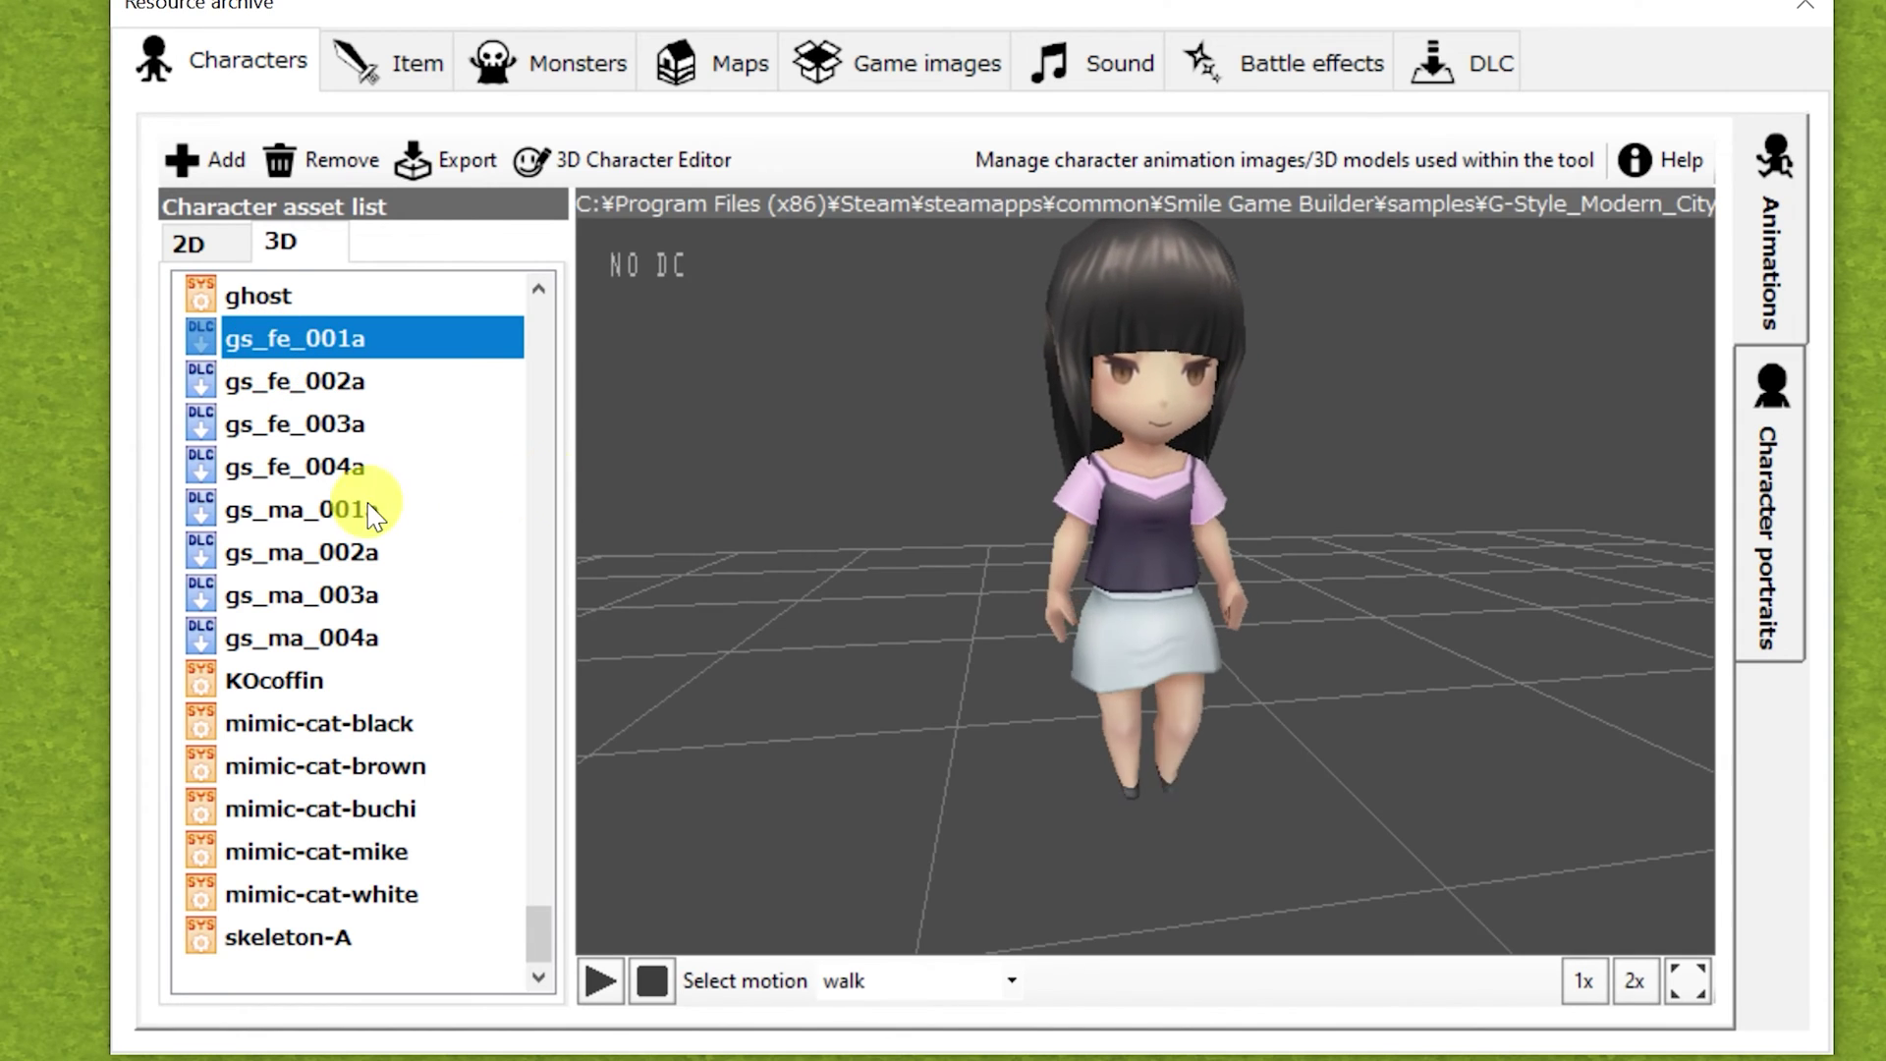
click(448, 157)
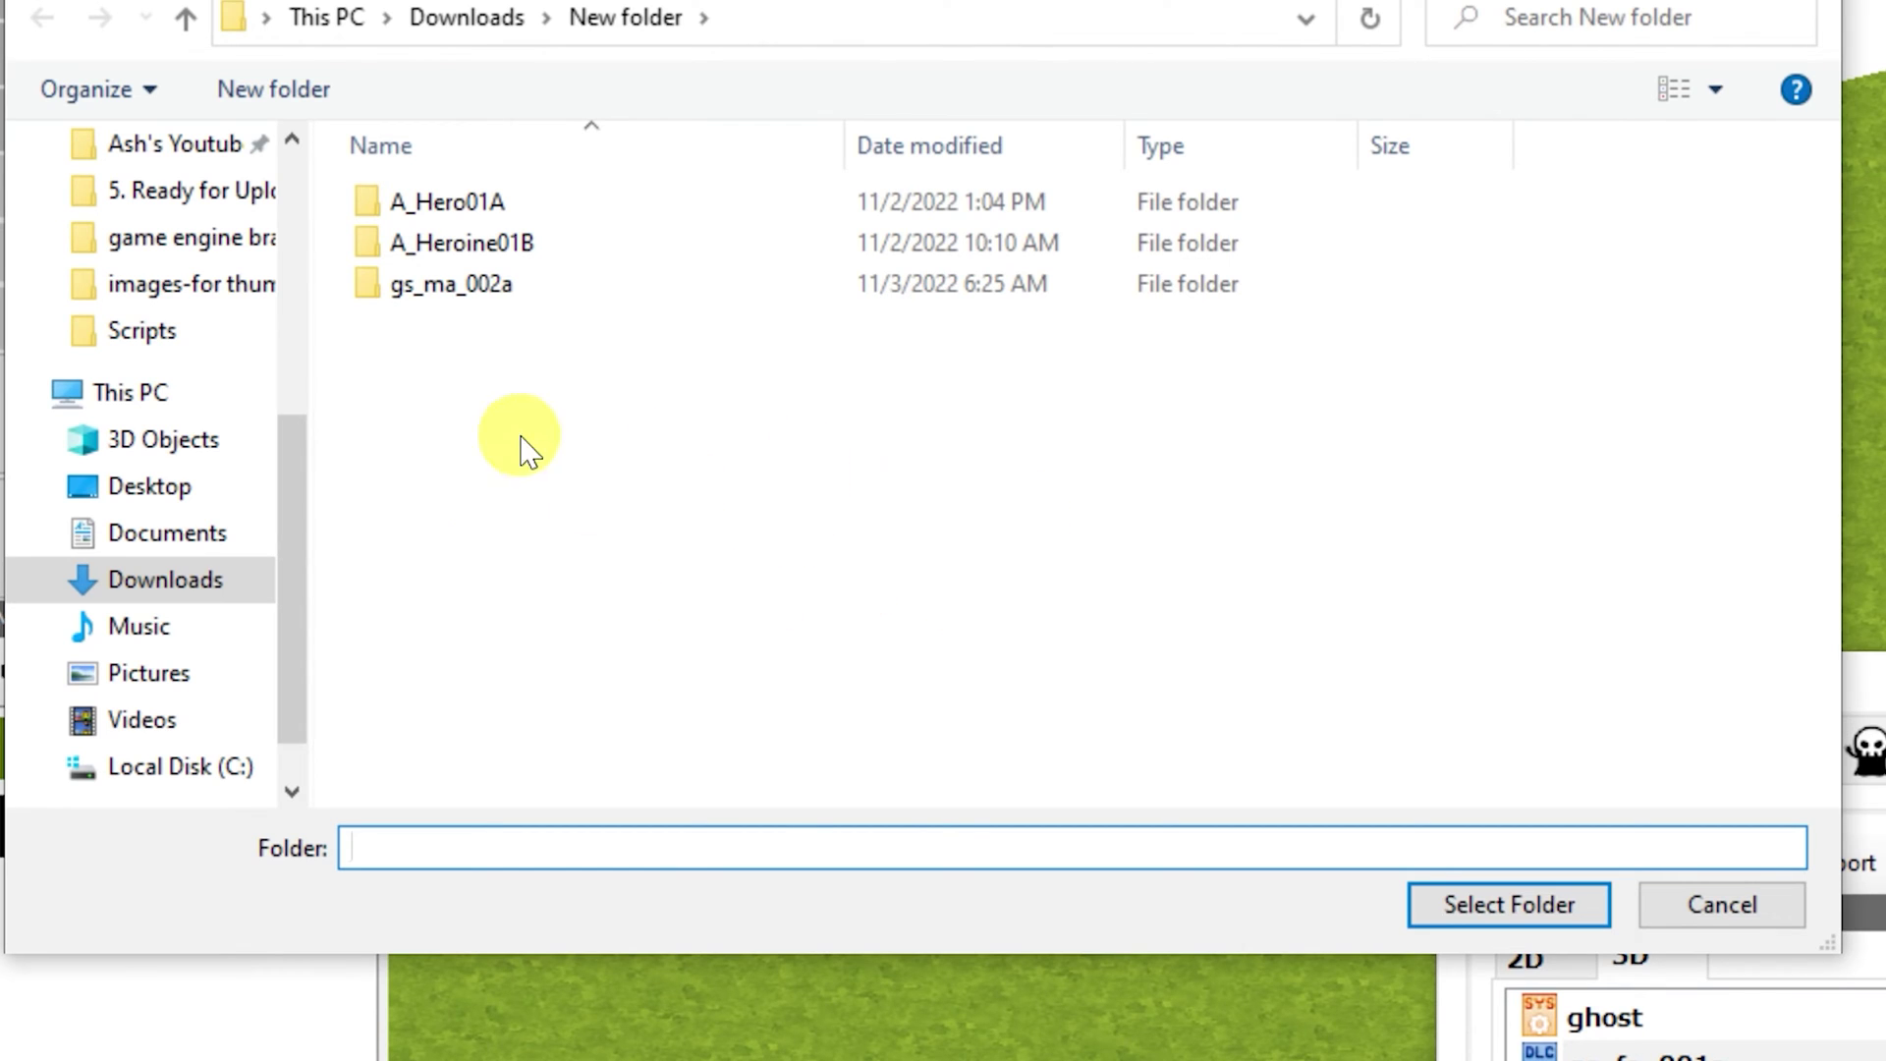
click(1511, 905)
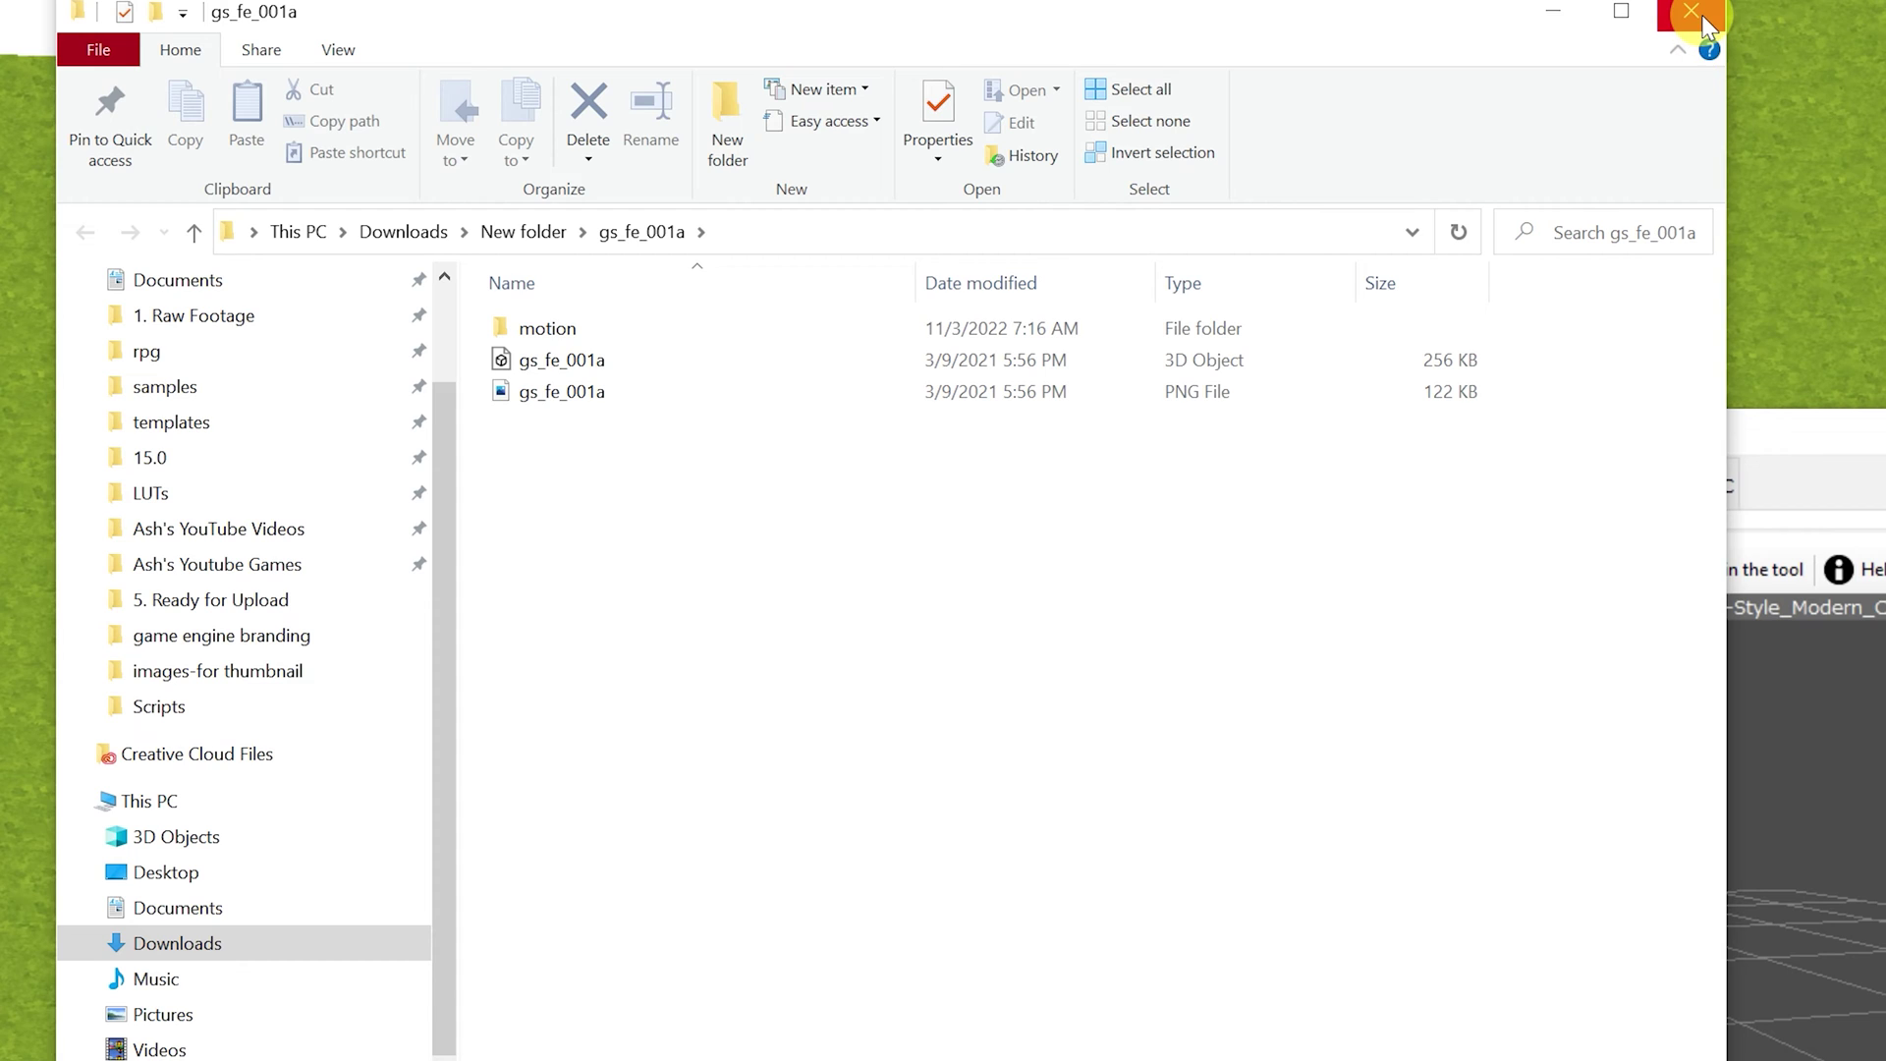
click(1691, 15)
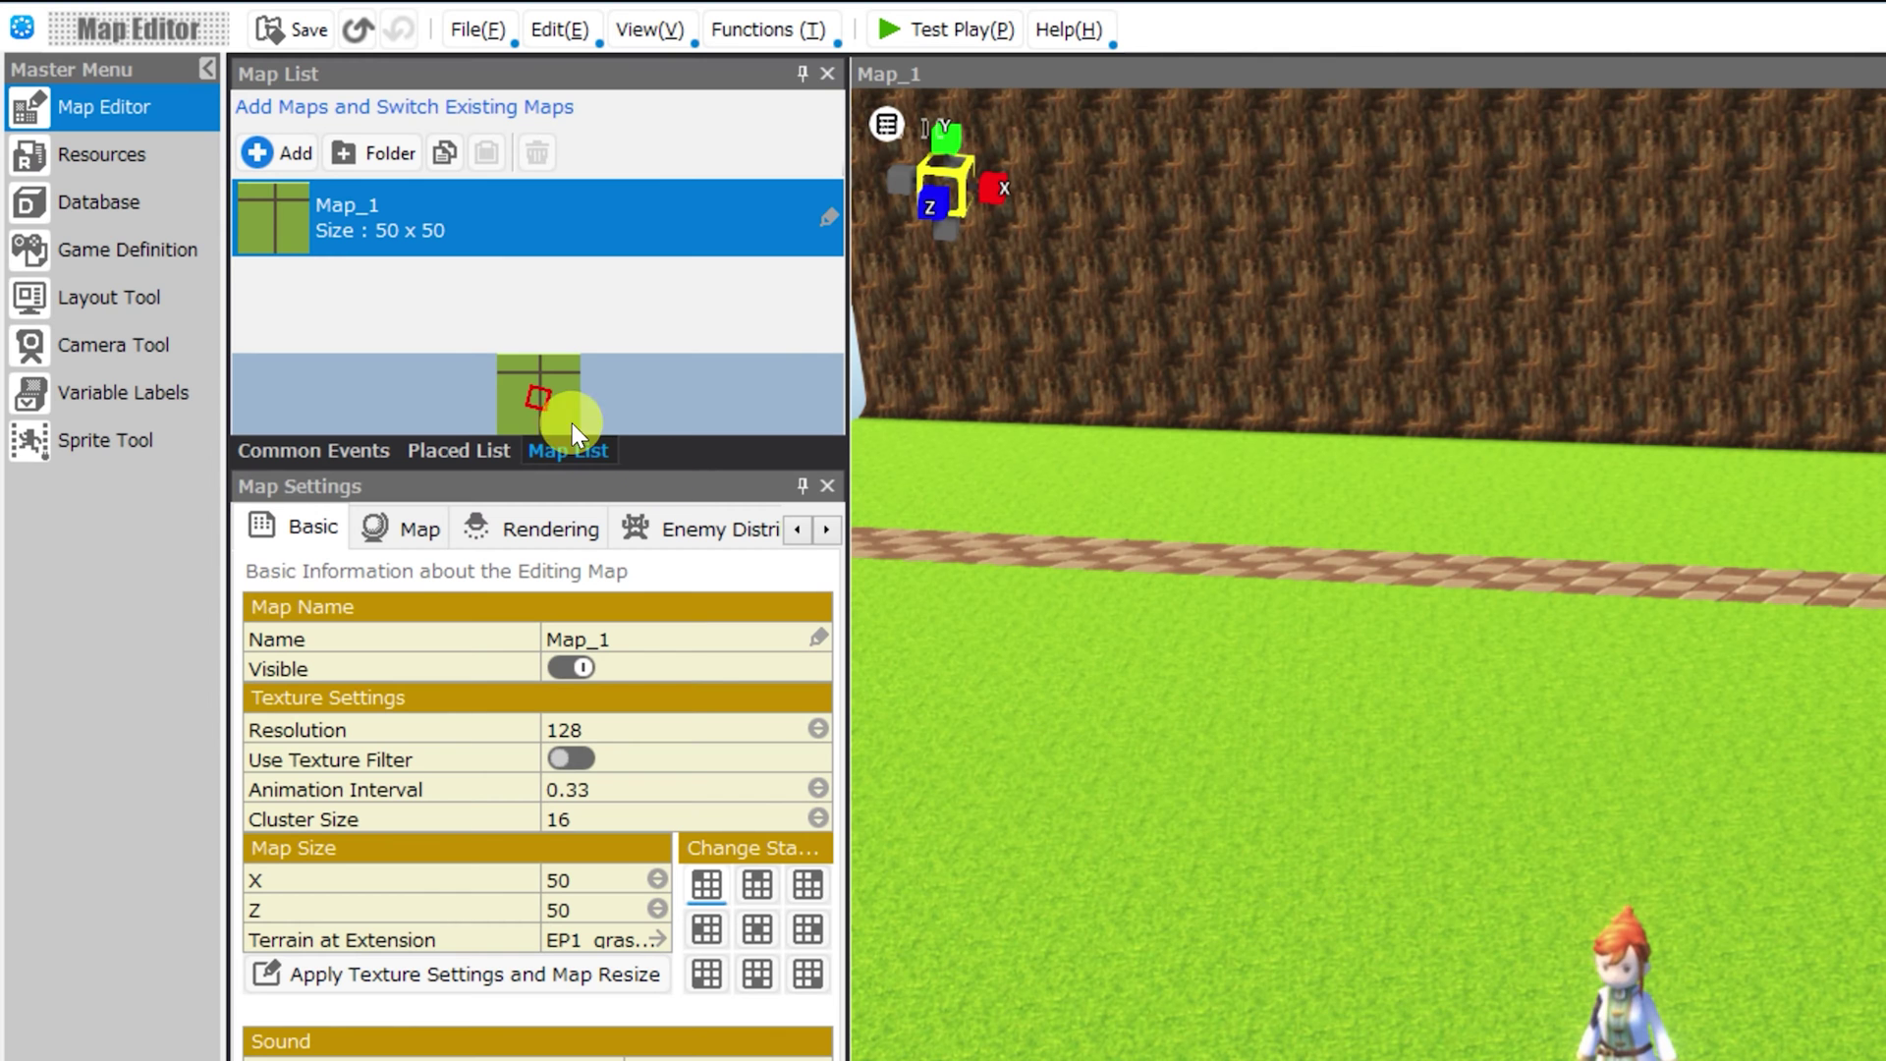
- Add a new cast in Database > Casts, choosing to take its model from a file
click(53, 74)
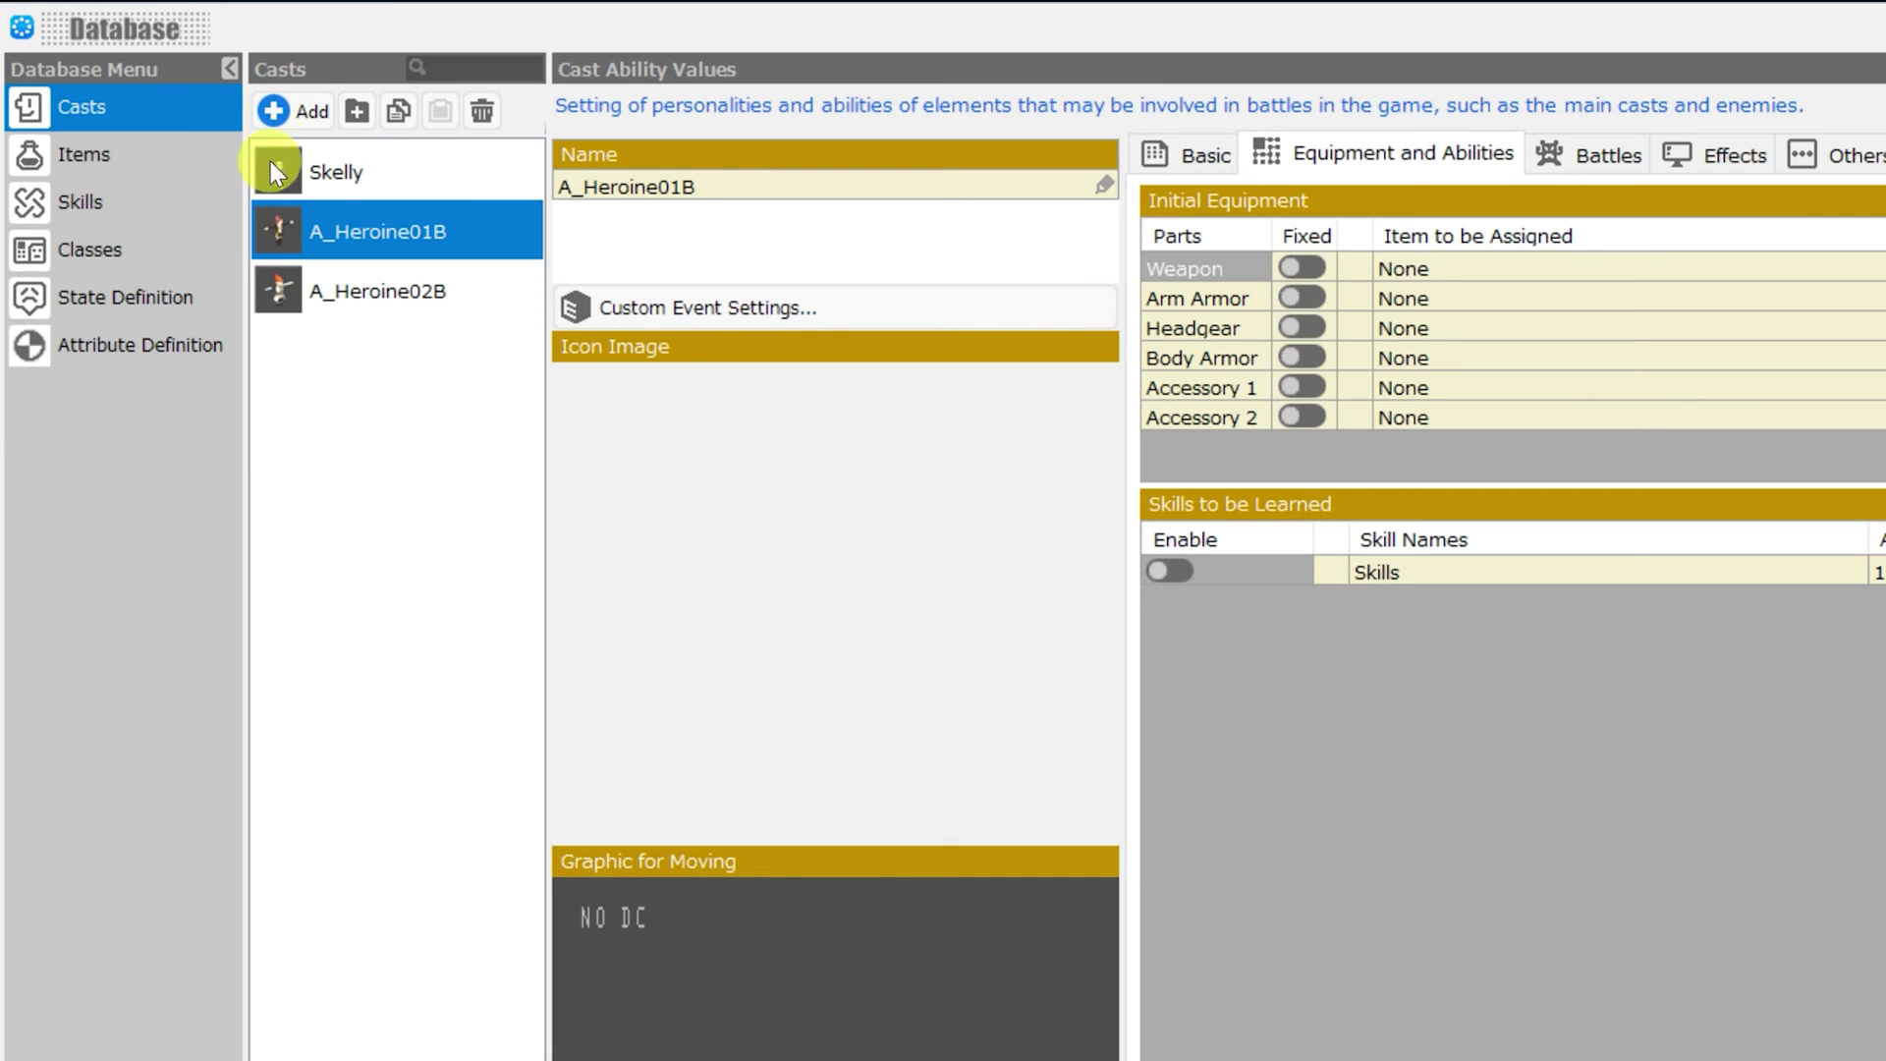
click(292, 114)
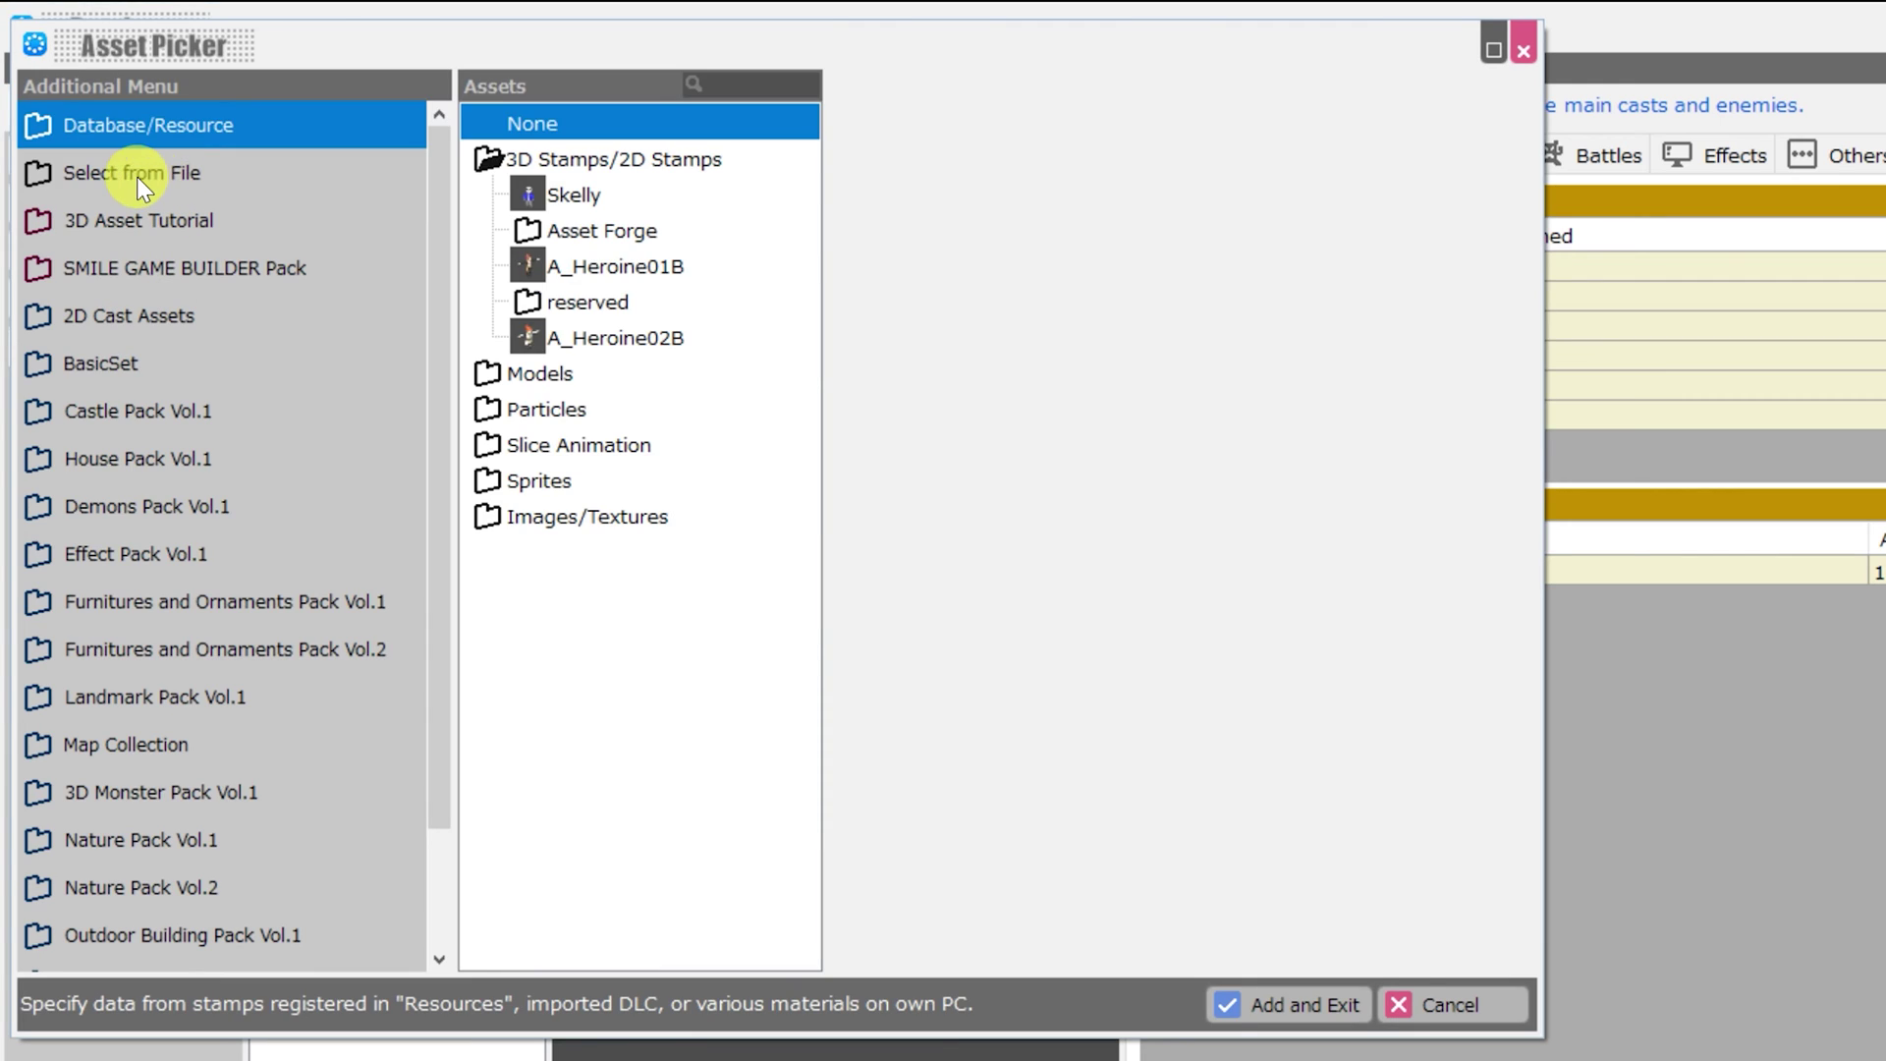
click(138, 179)
- Import gs_fe_001a.fbx from New folder\gs_fe_001a as the new cast's model
double_click(592, 191)
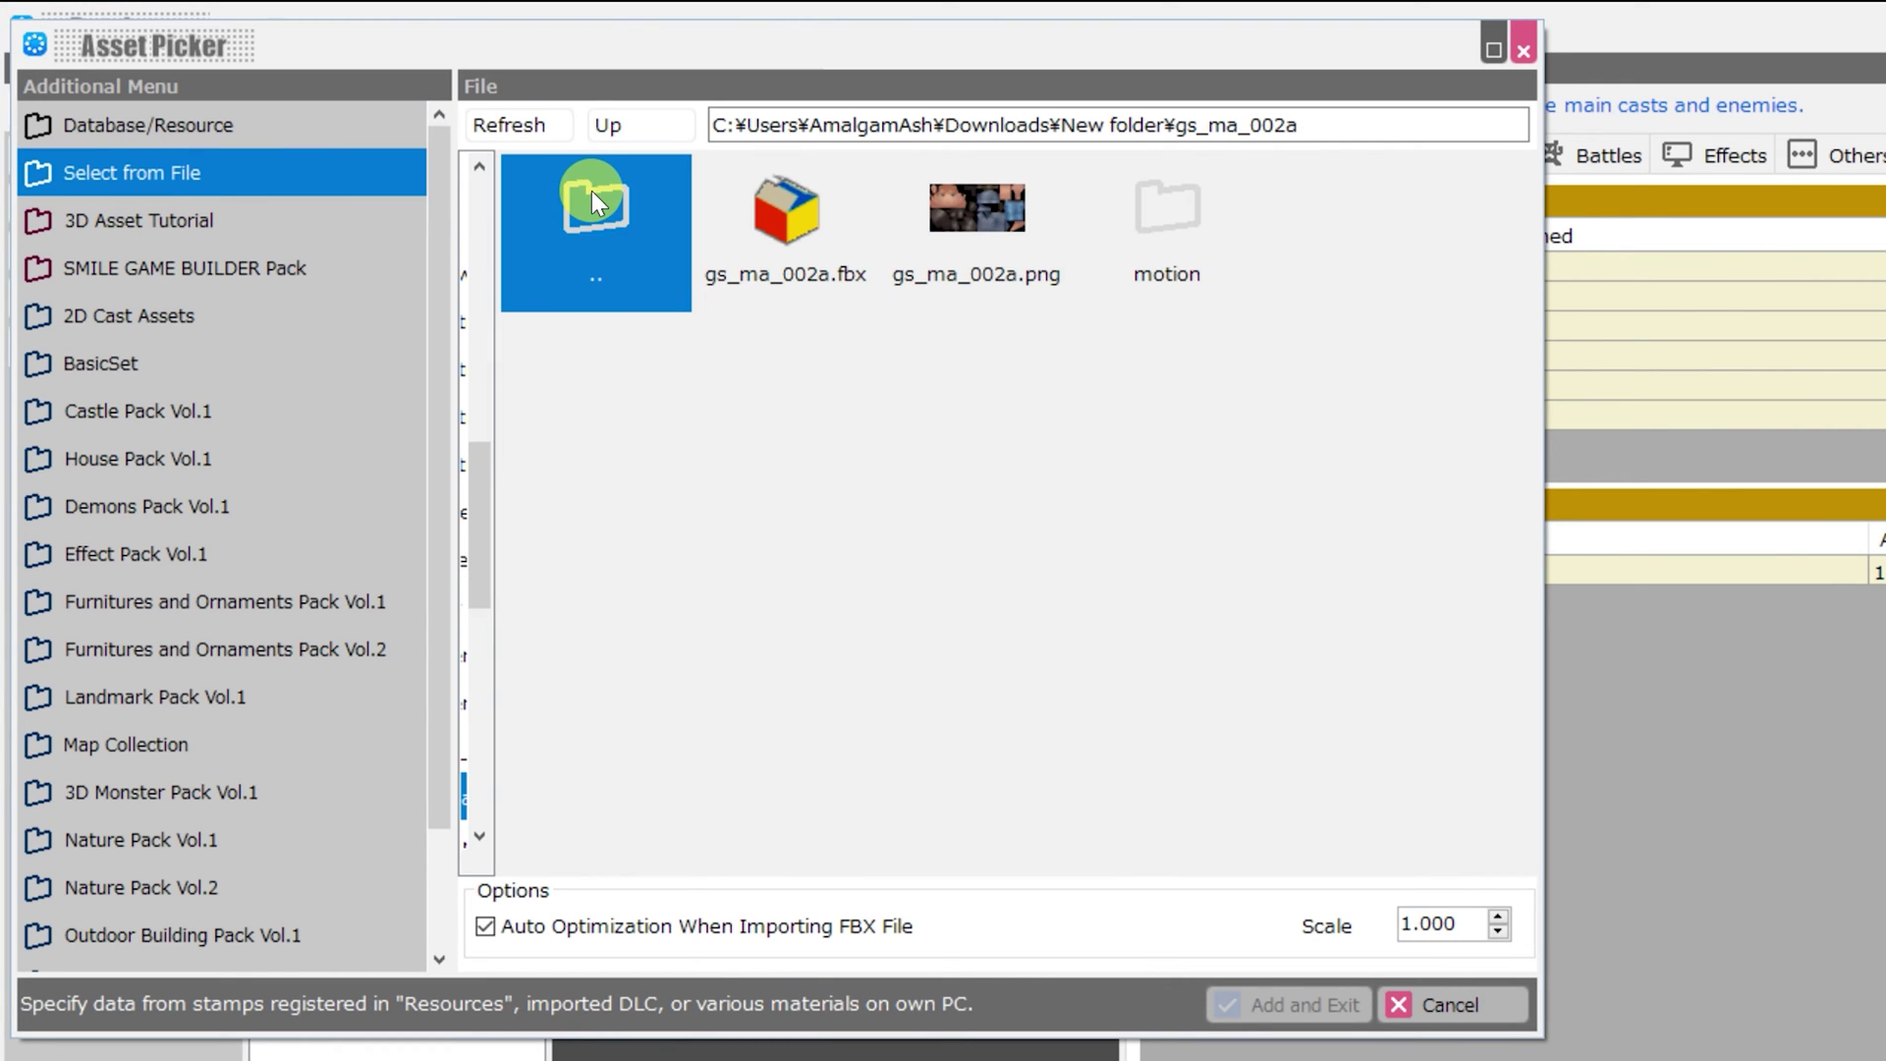
double_click(591, 191)
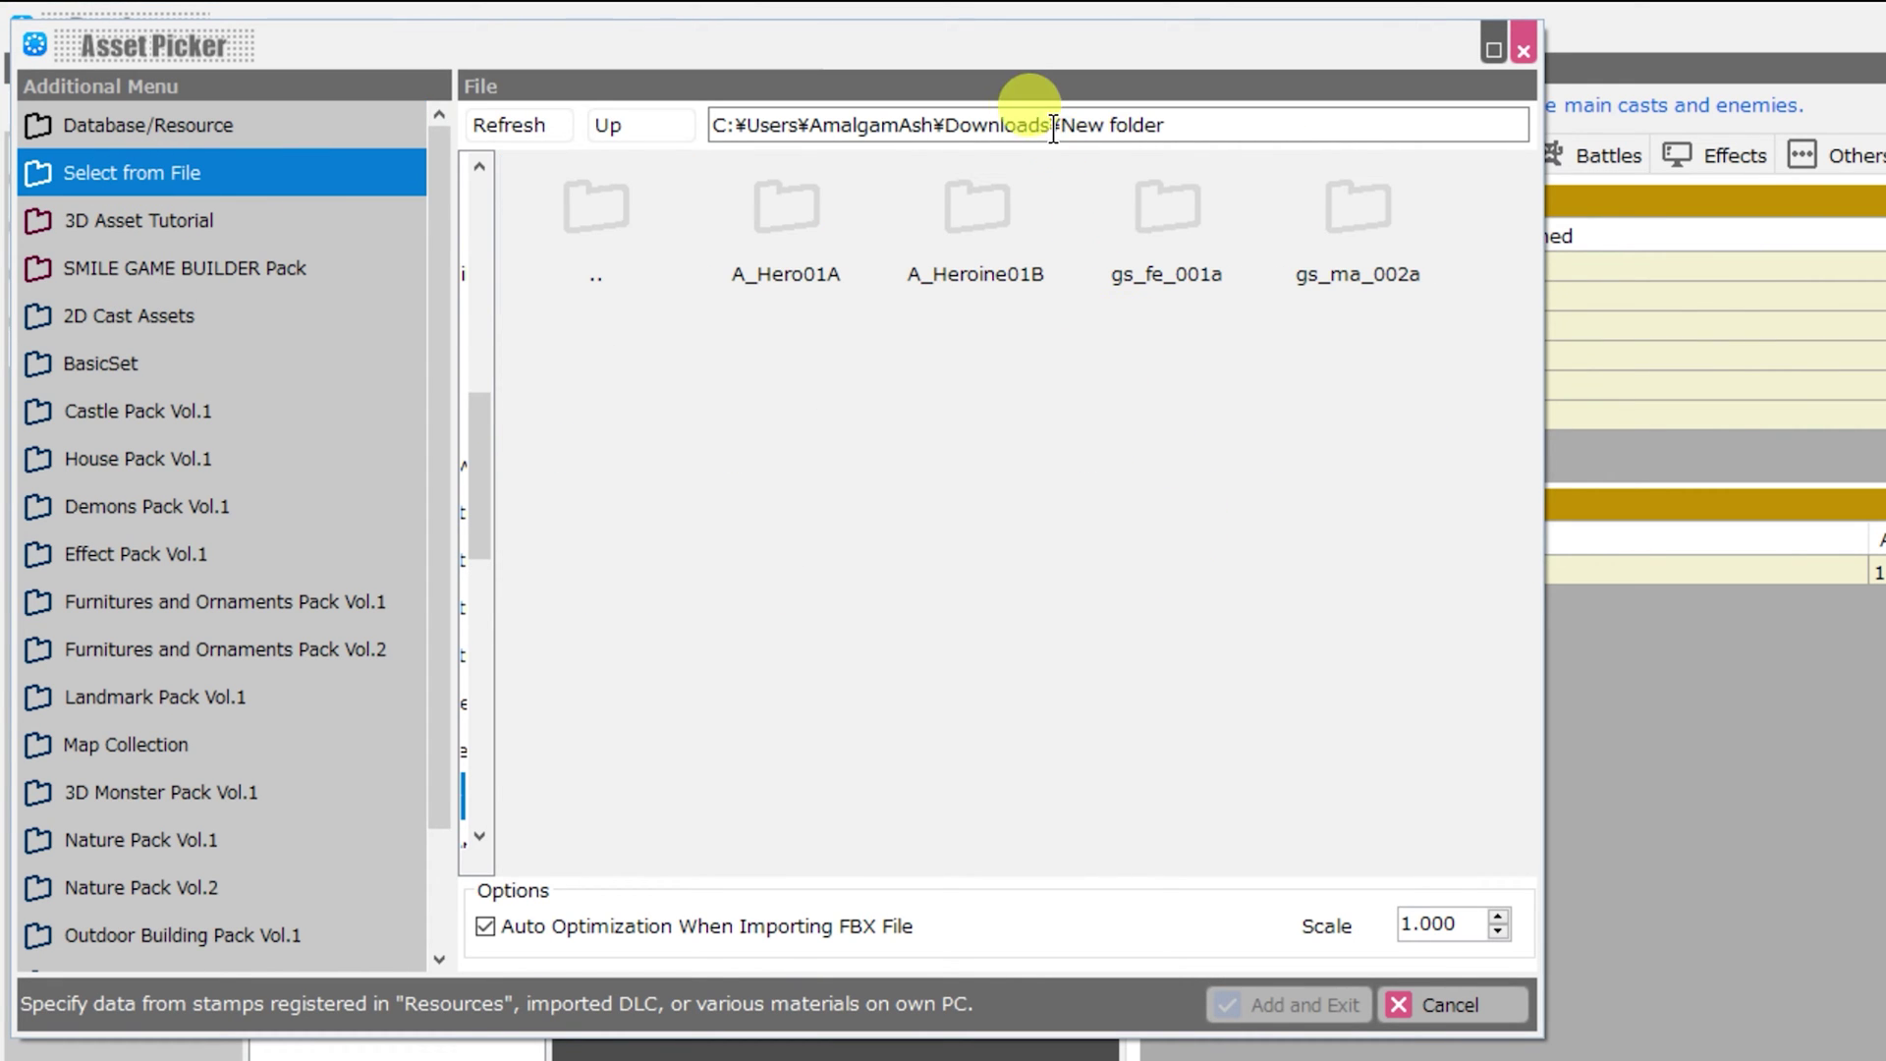
double_click(1164, 236)
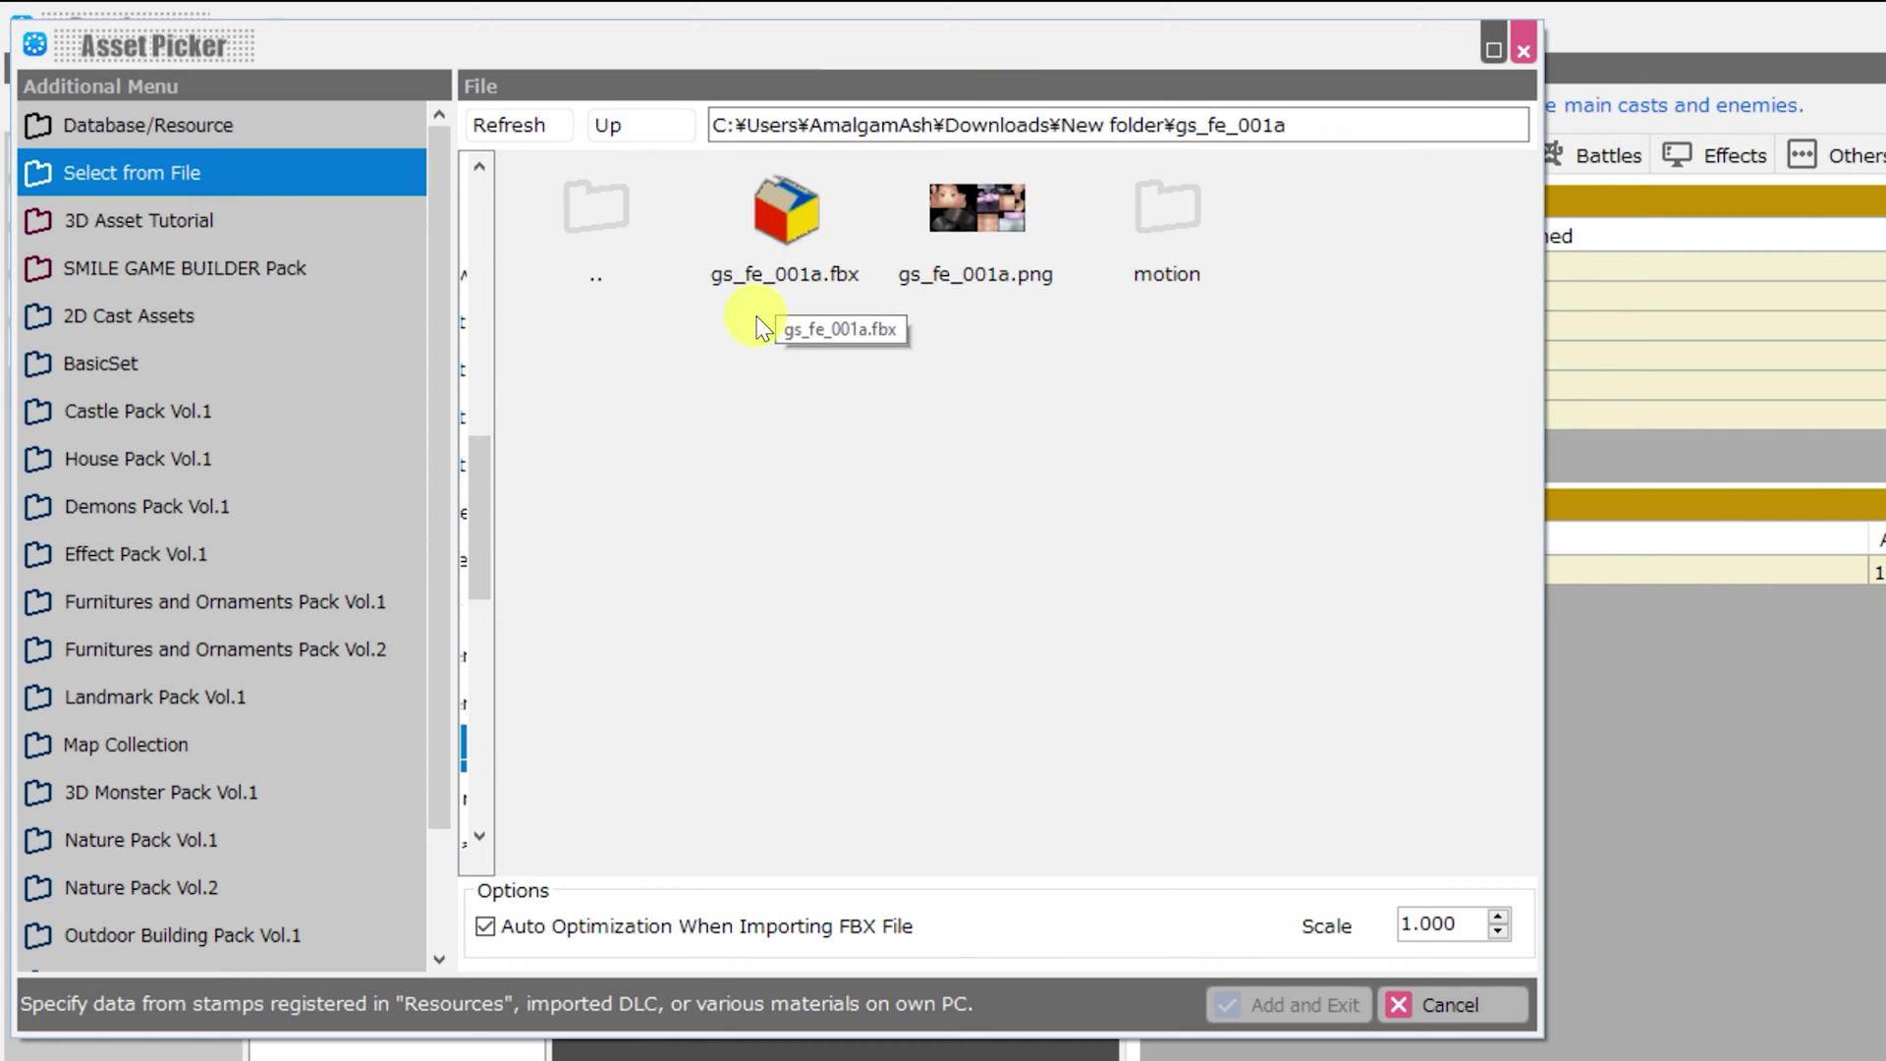
click(791, 234)
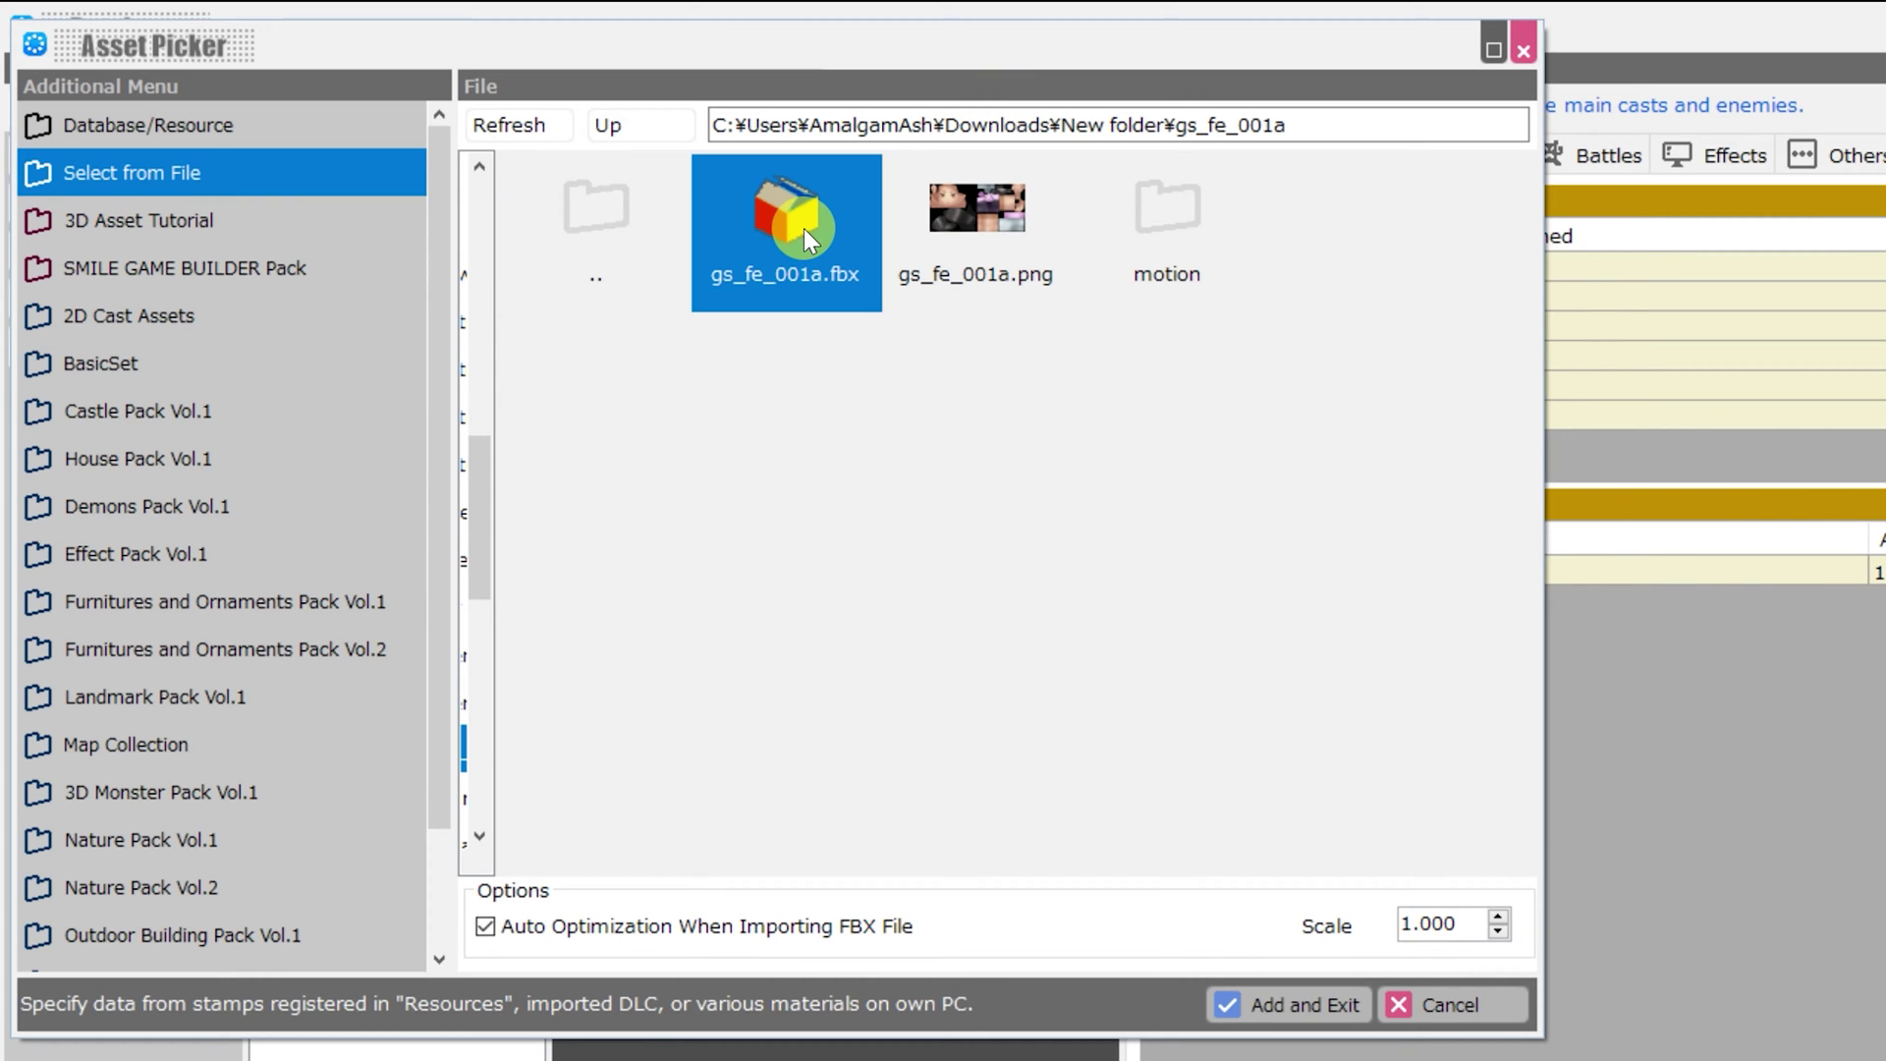
click(1295, 1003)
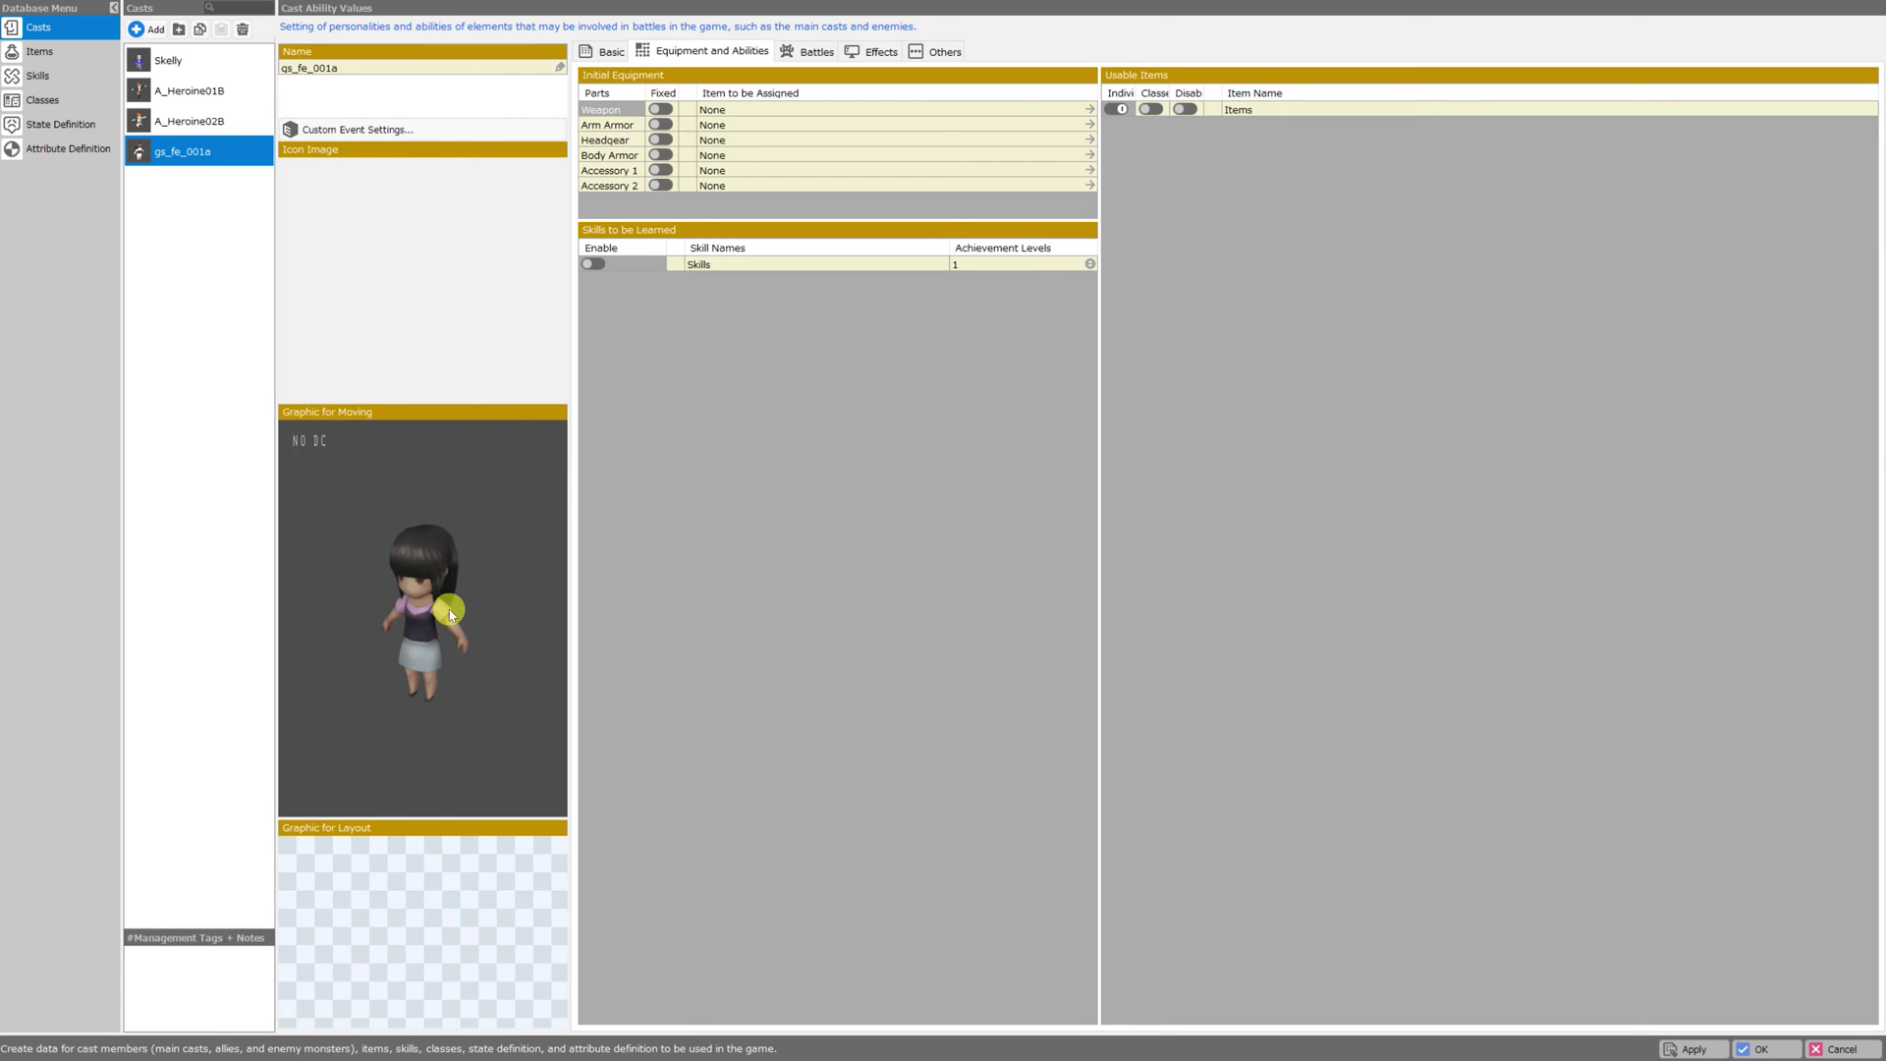
scroll(450, 614, up, 3)
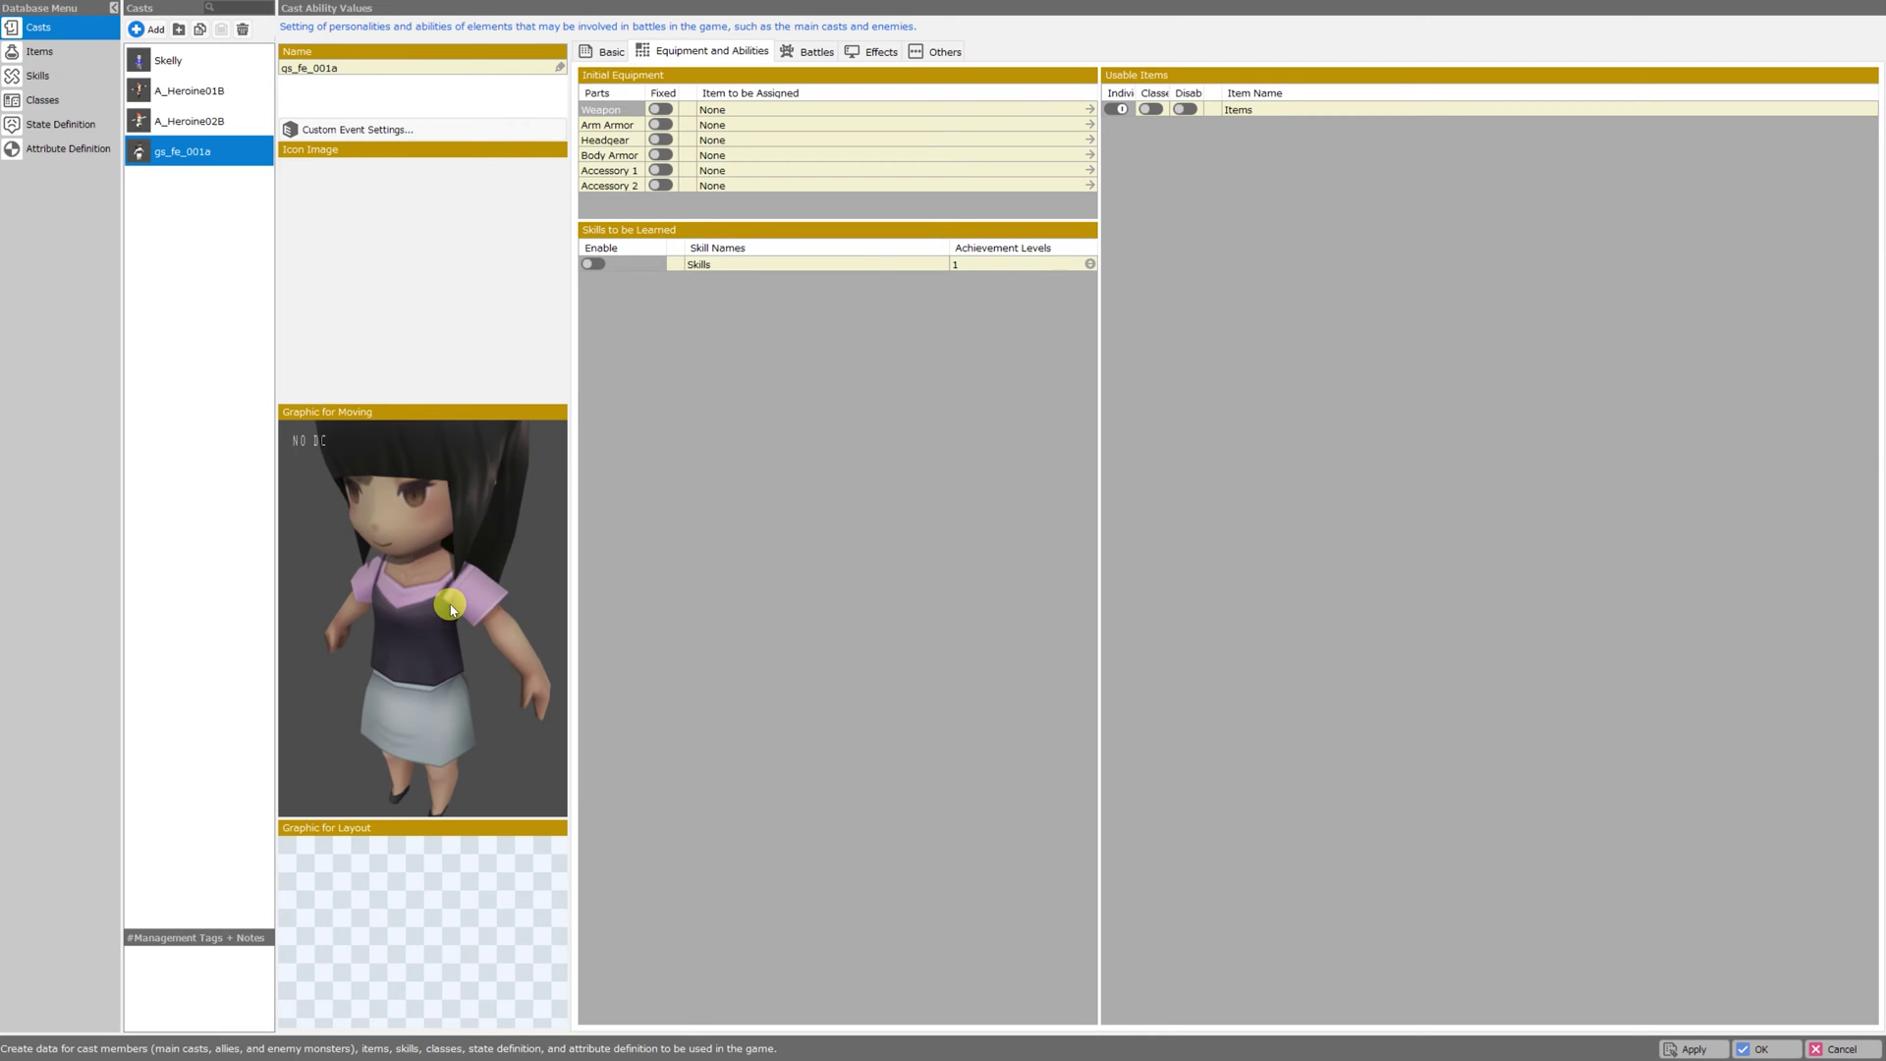
scroll(450, 609, down, 3)
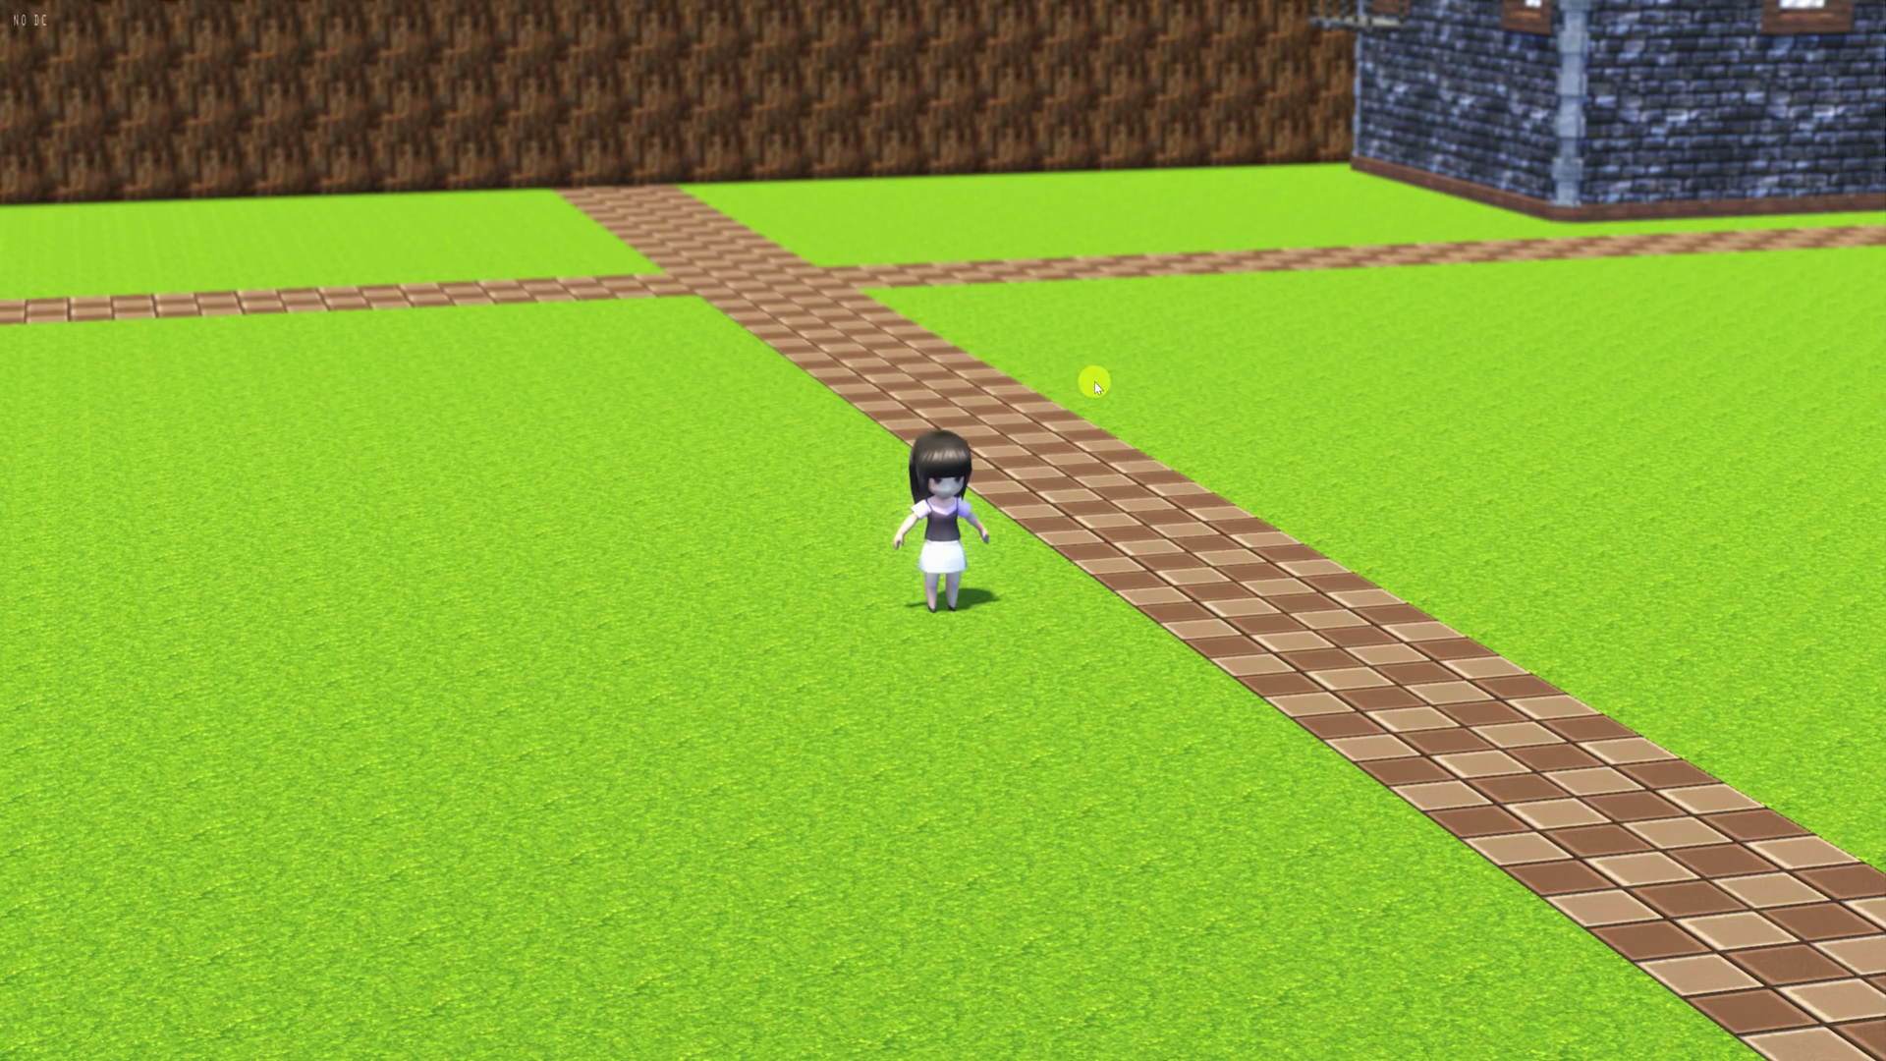
- Walk the gs_fe_001a girl up the path, down onto grass, then left toward the brick path
key(Up)
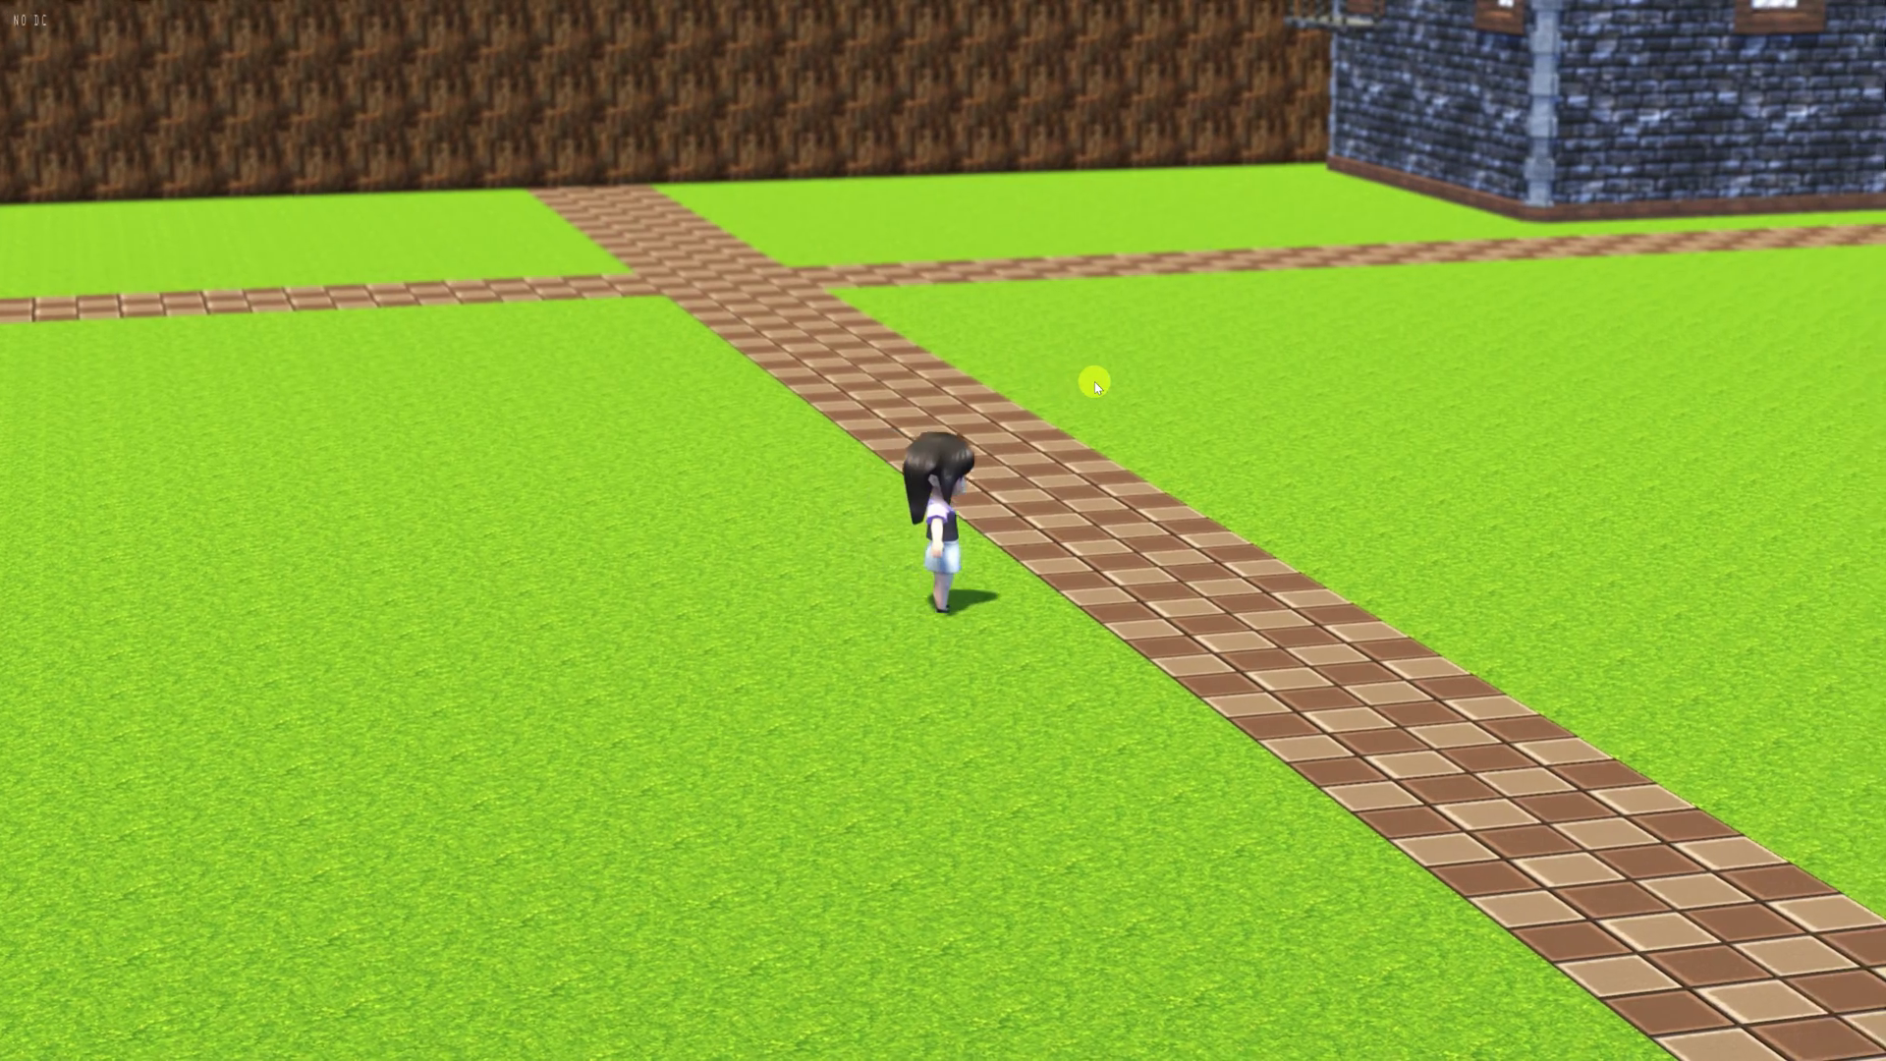
key(Down)
key(Left)
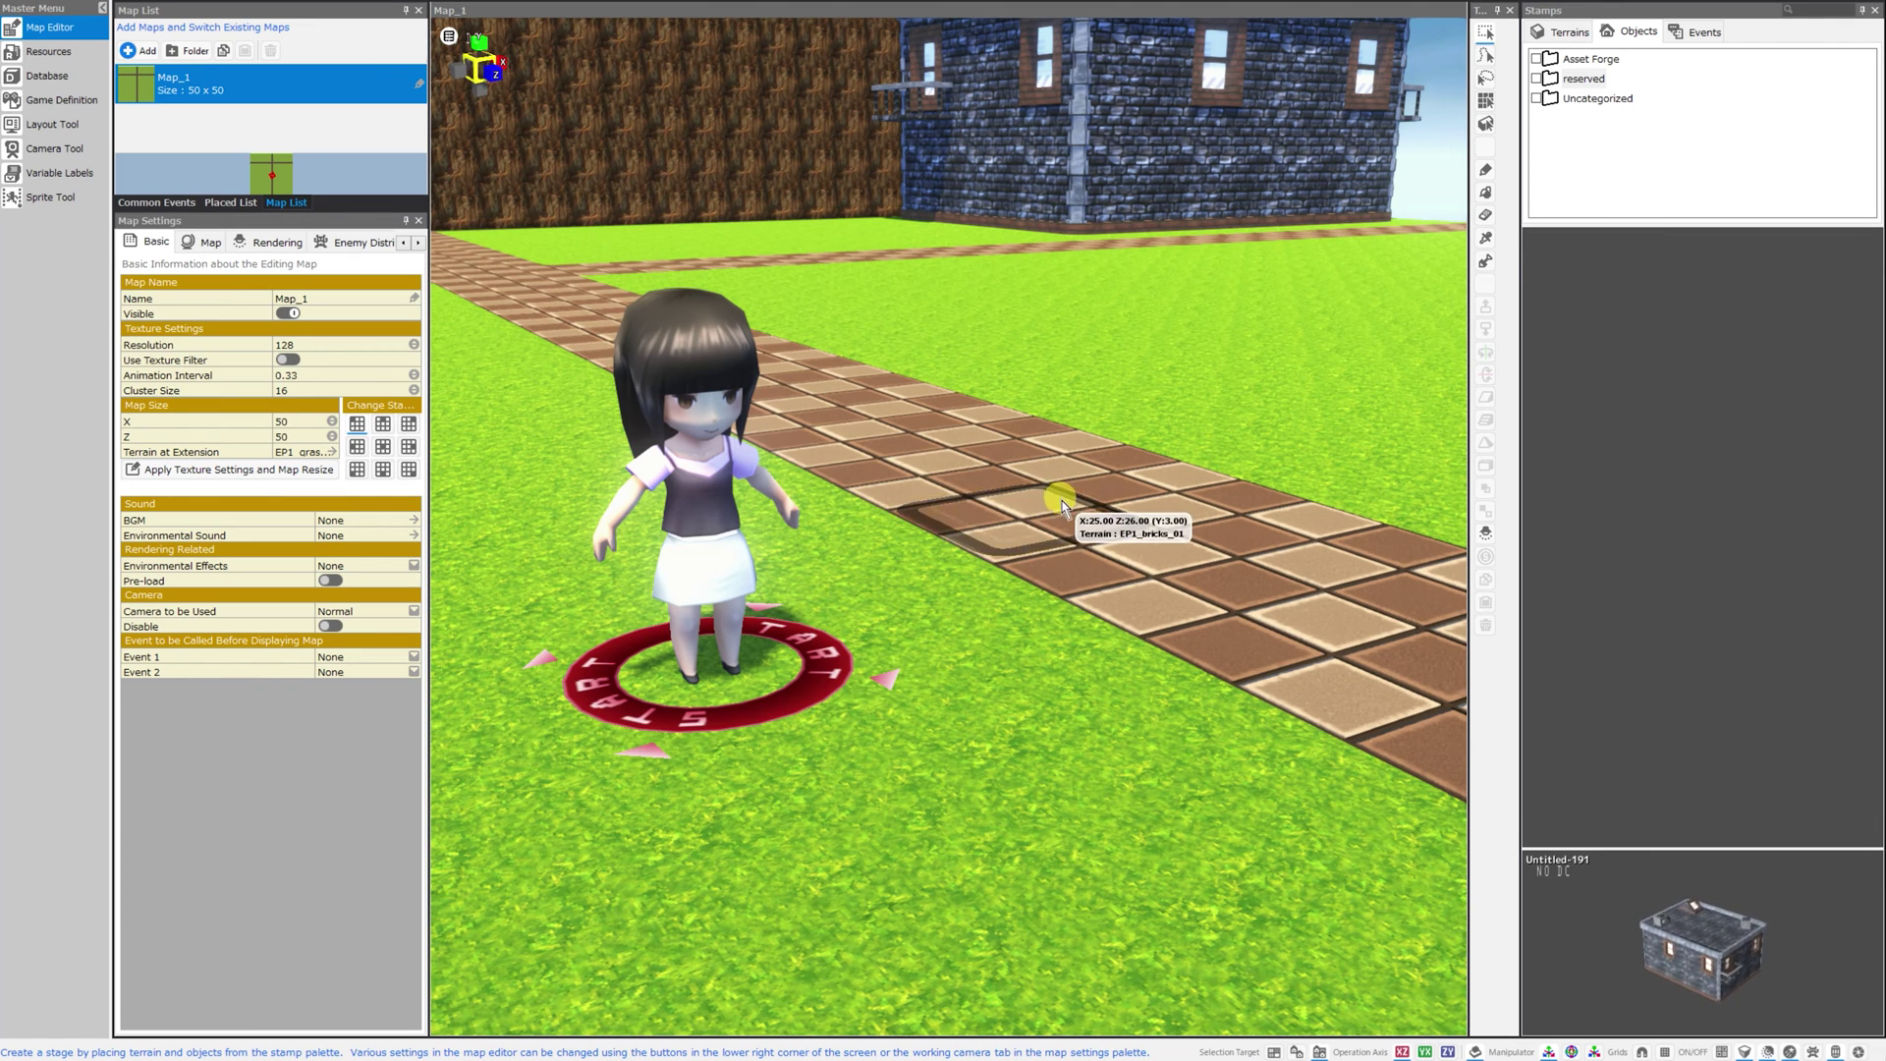
click(1119, 590)
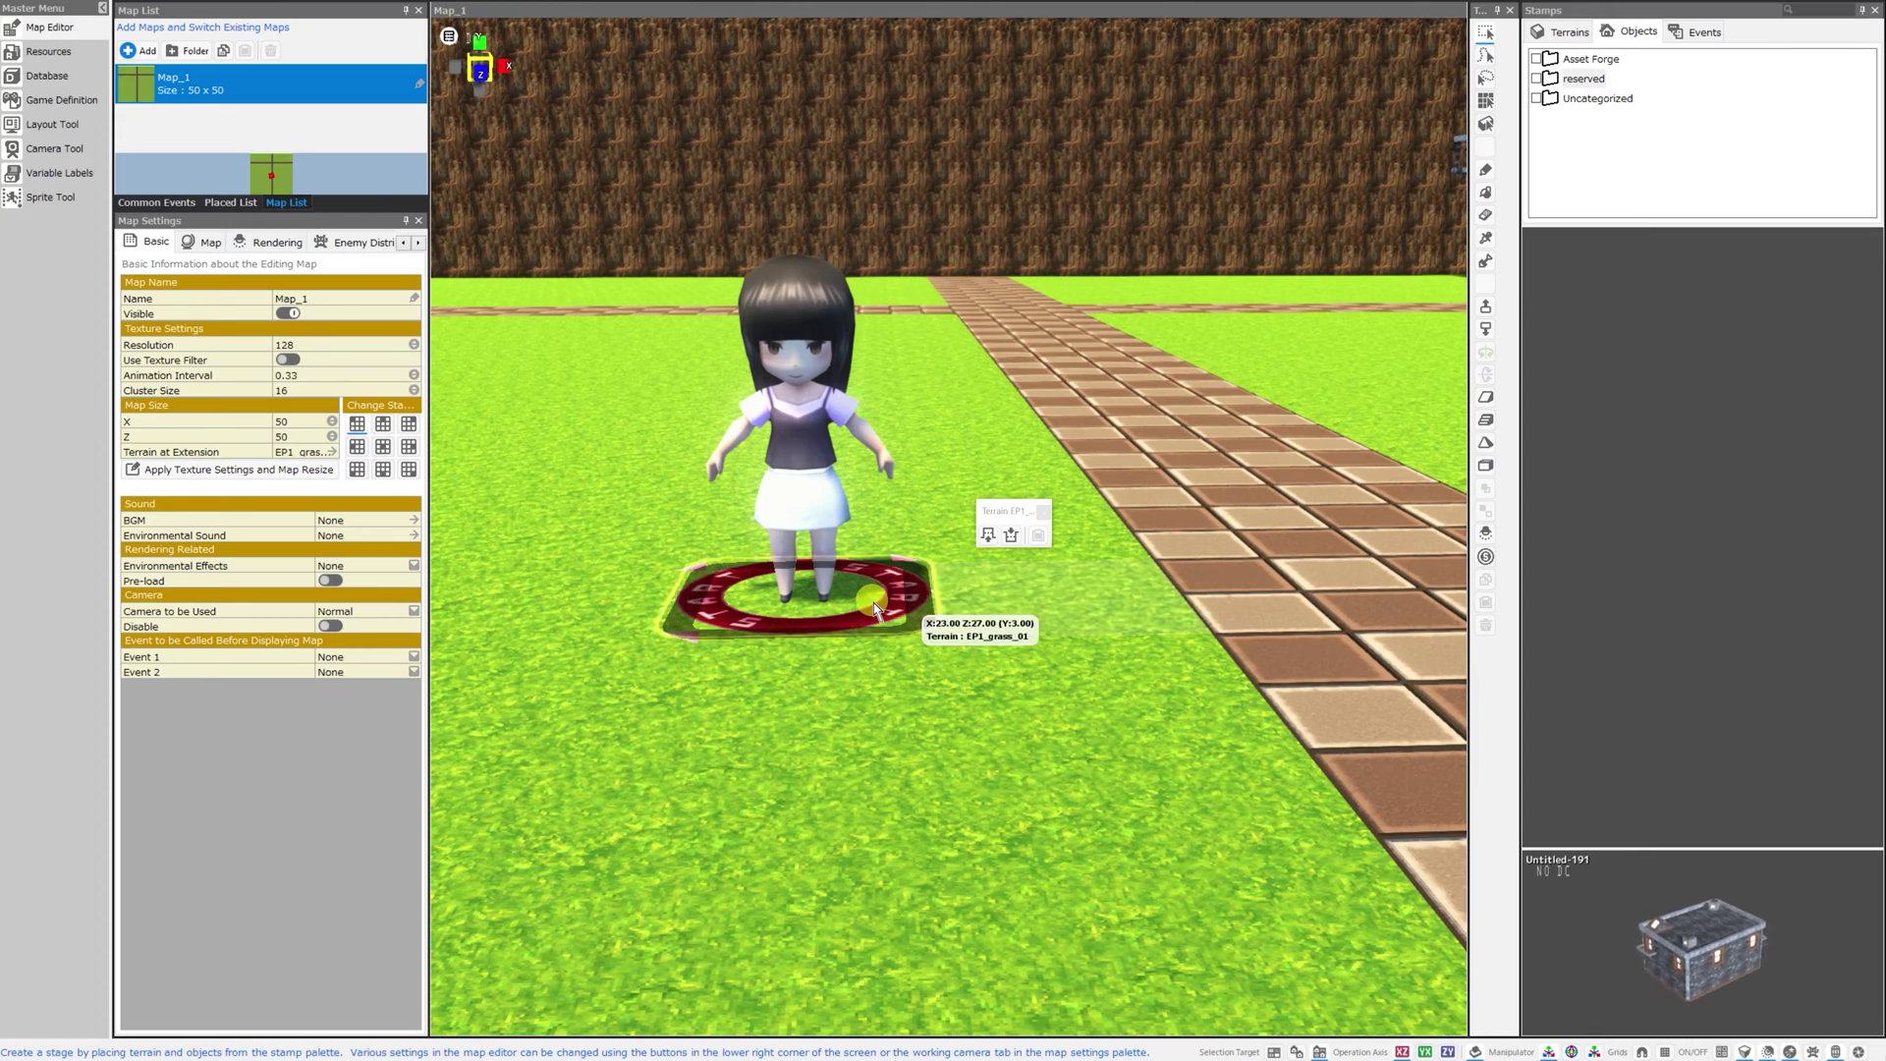
scroll(809, 596, up, 2)
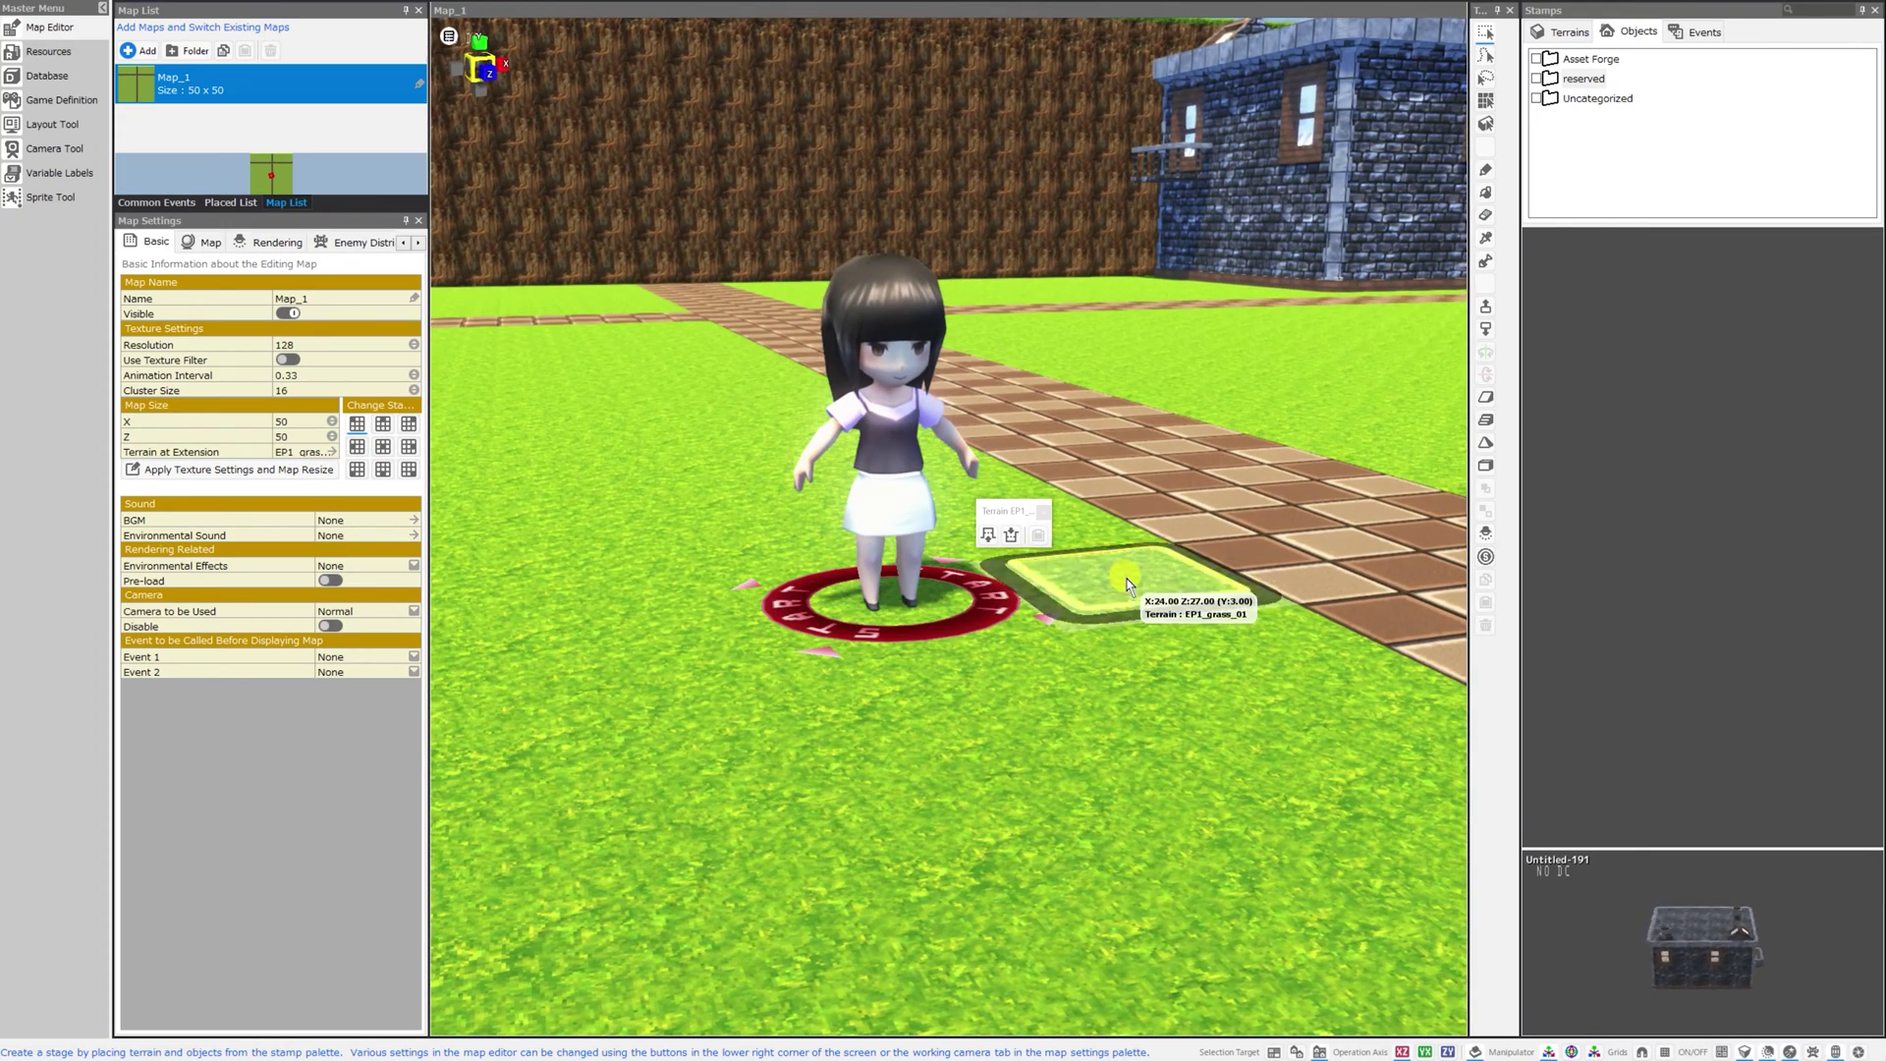
scroll(1125, 582, up, 2)
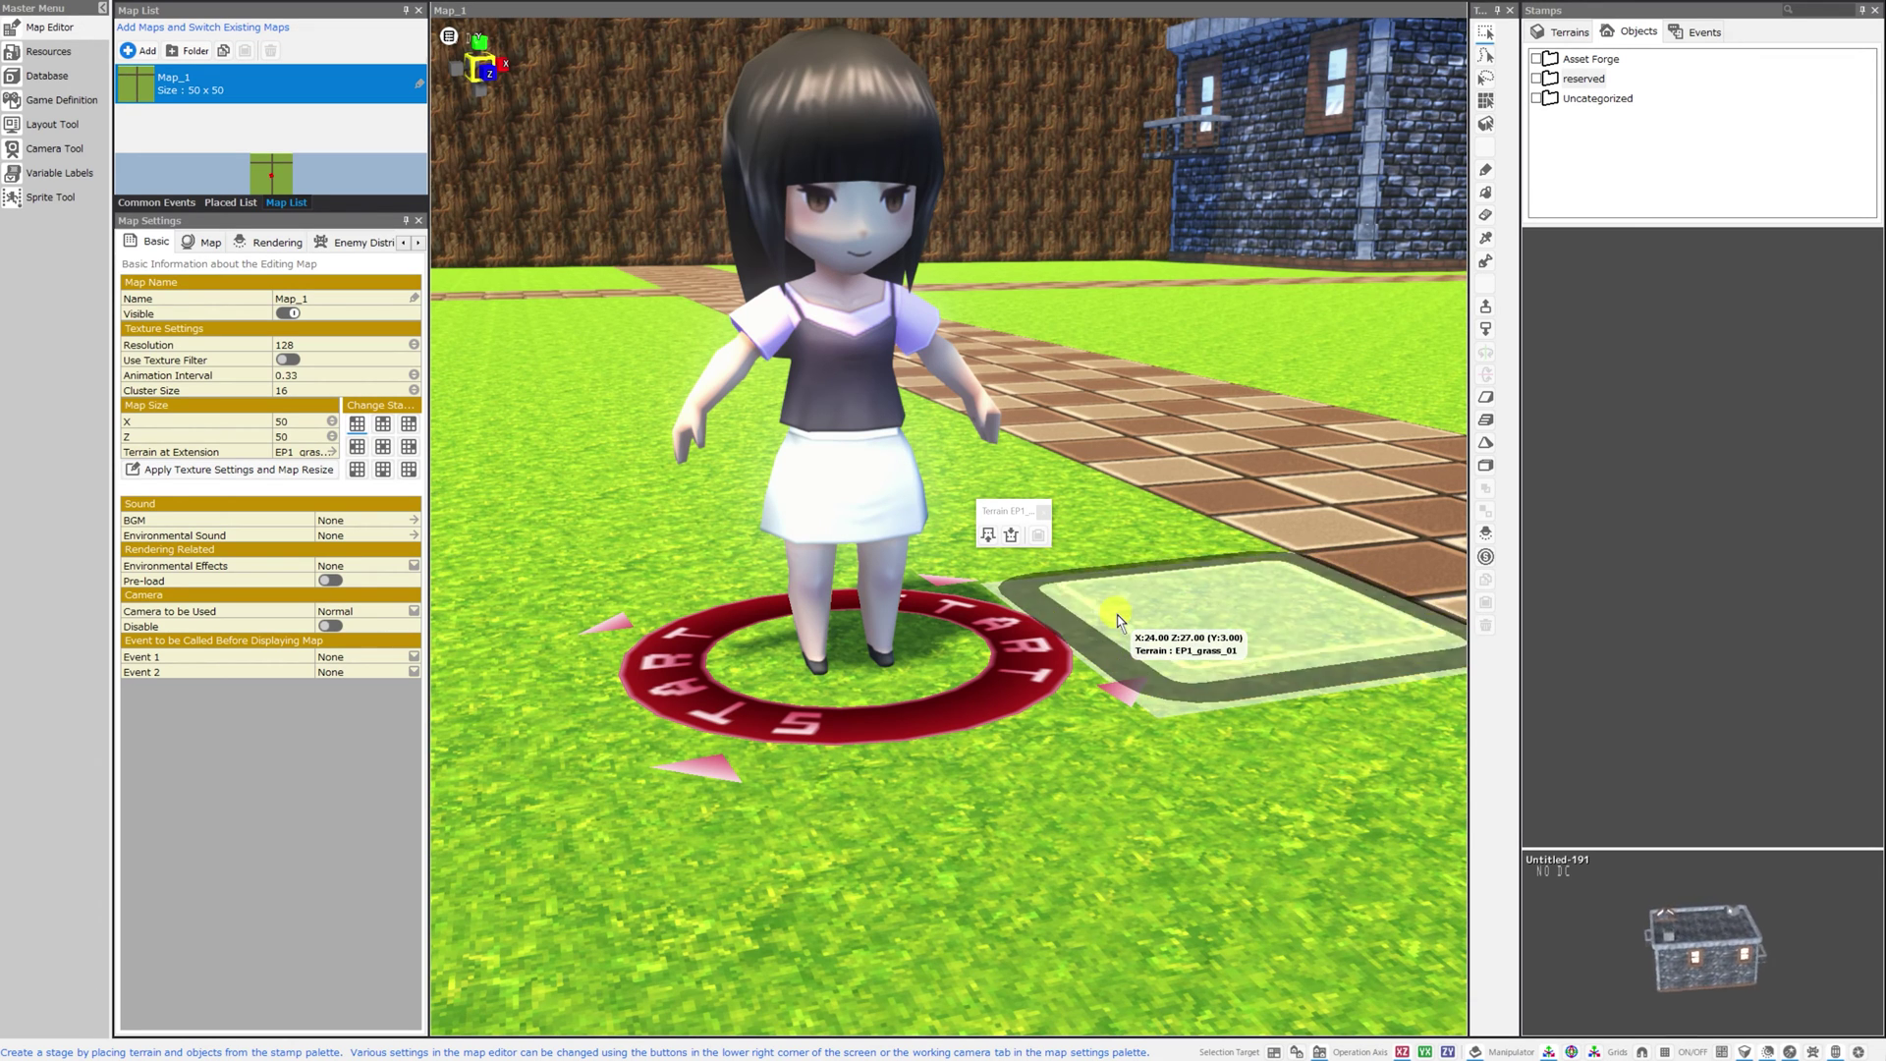
scroll(1198, 629, up, 2)
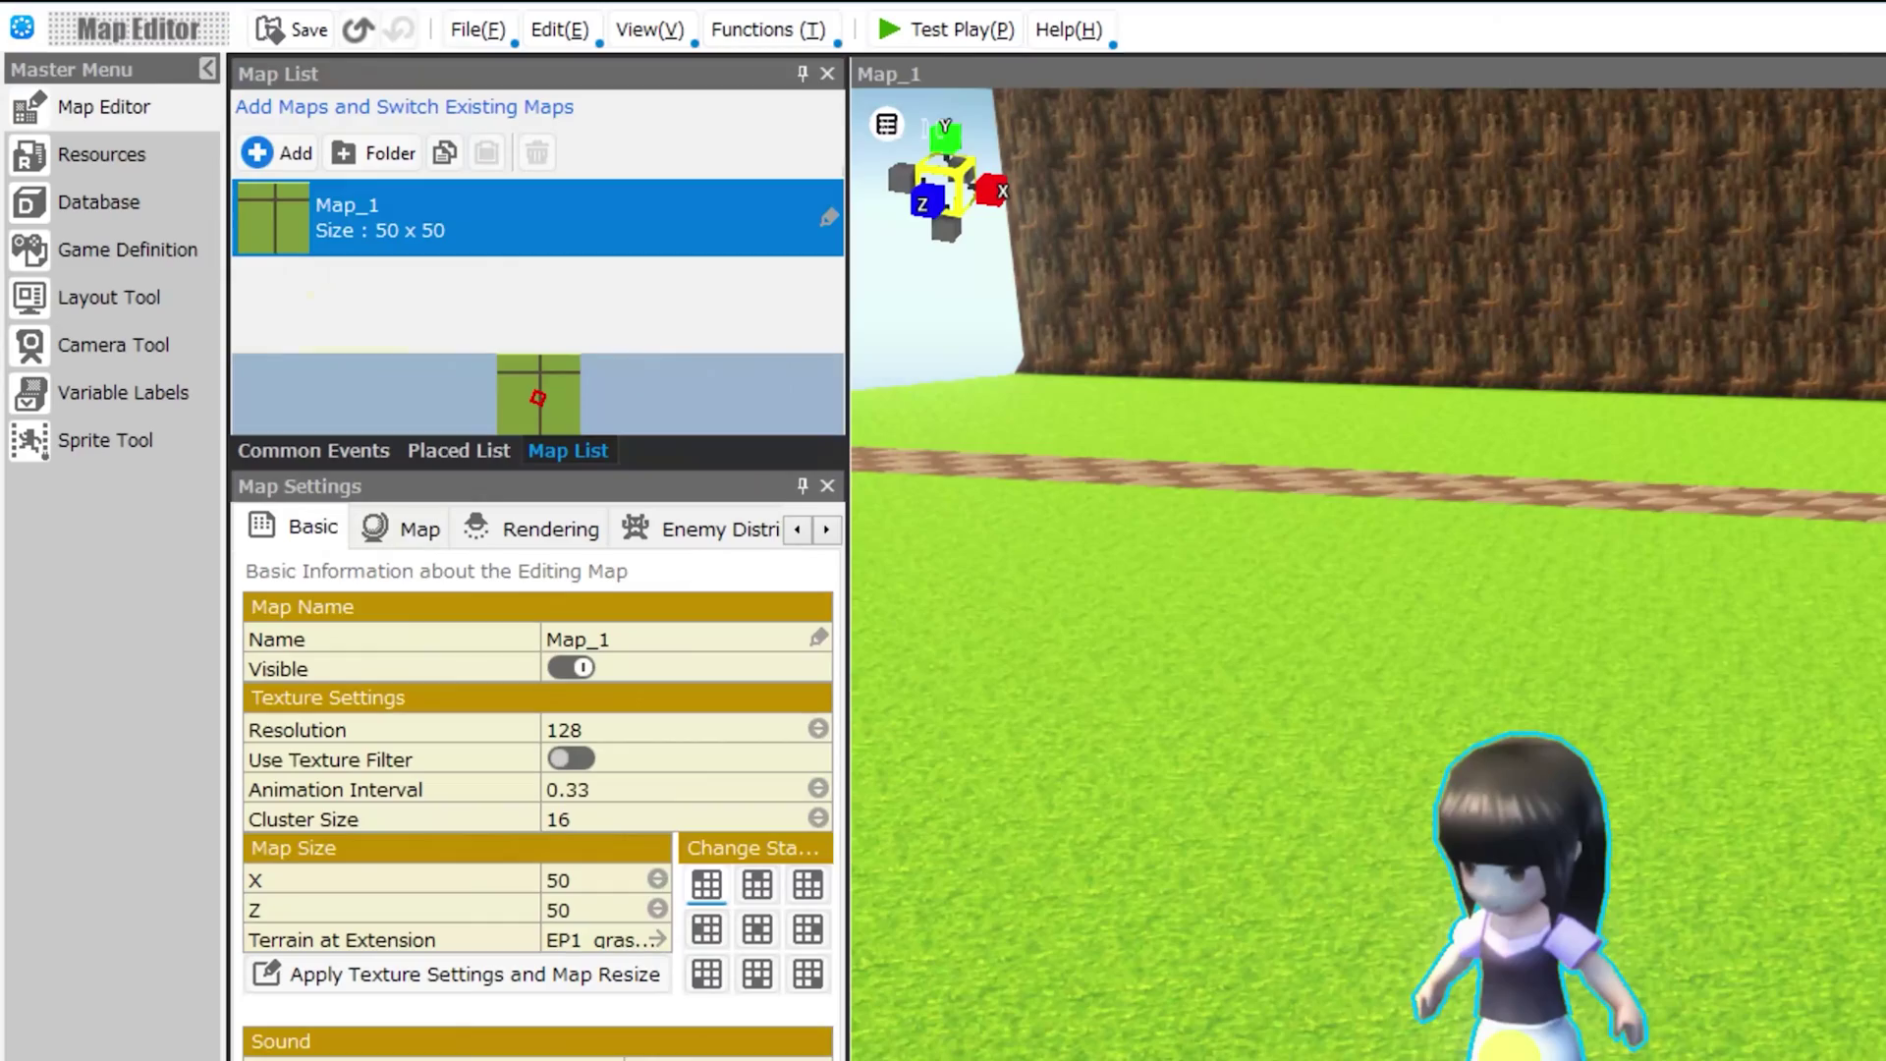
- Select the gs_fe_001a 3D stamp and assign Models > gs_fe_001a as its Motion source
click(120, 154)
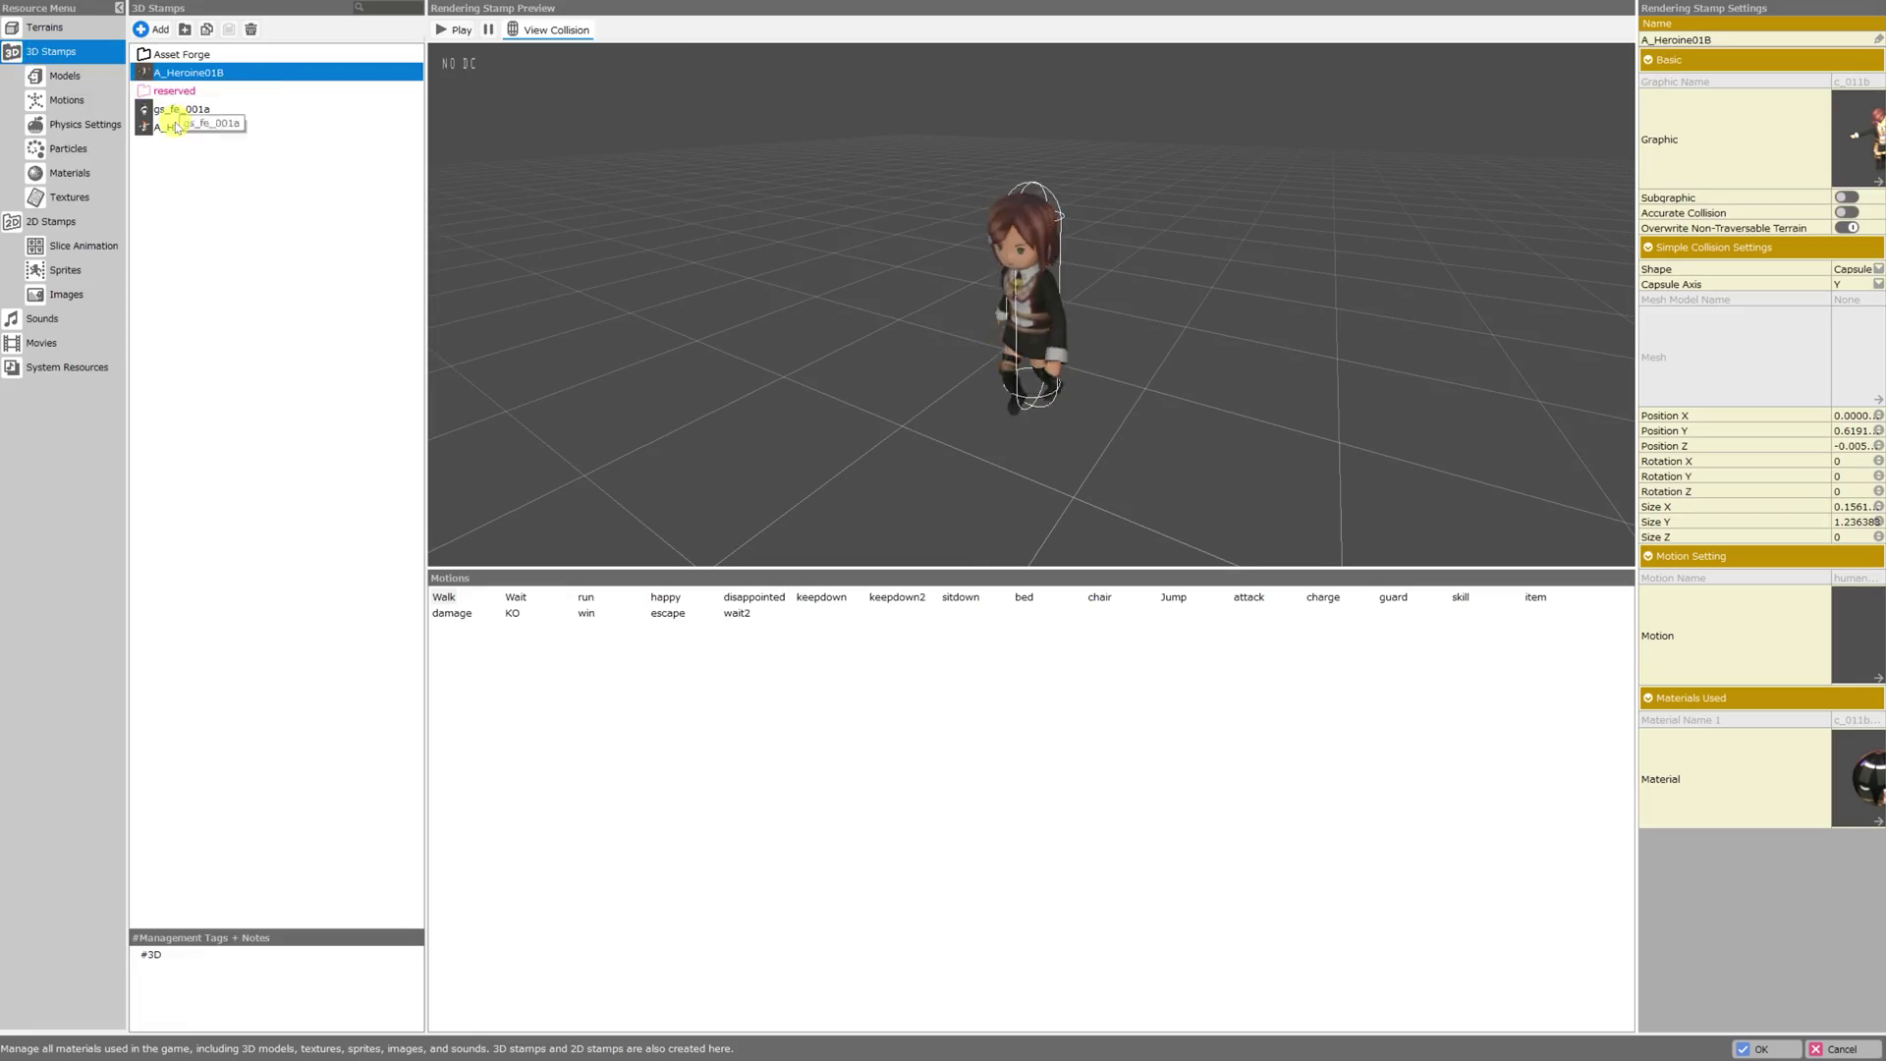
click(172, 110)
drag(1031, 241, 947, 286)
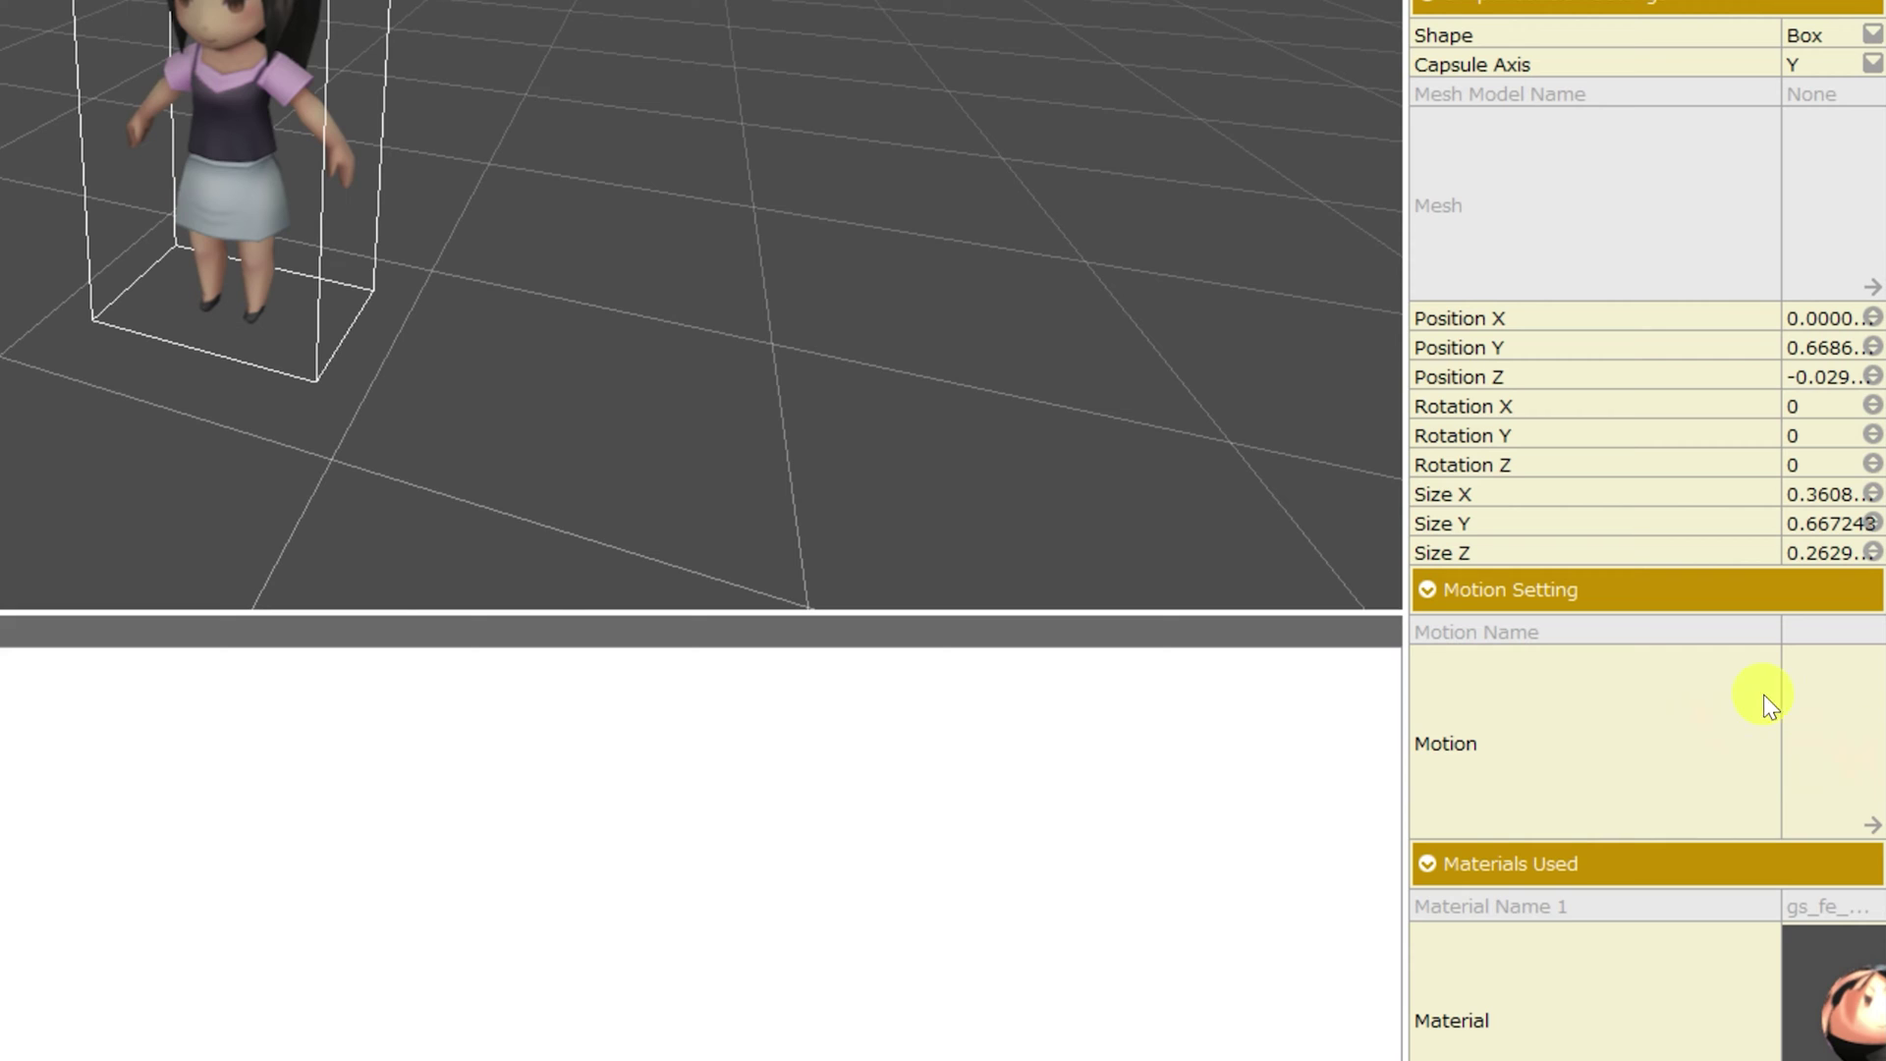
click(1825, 750)
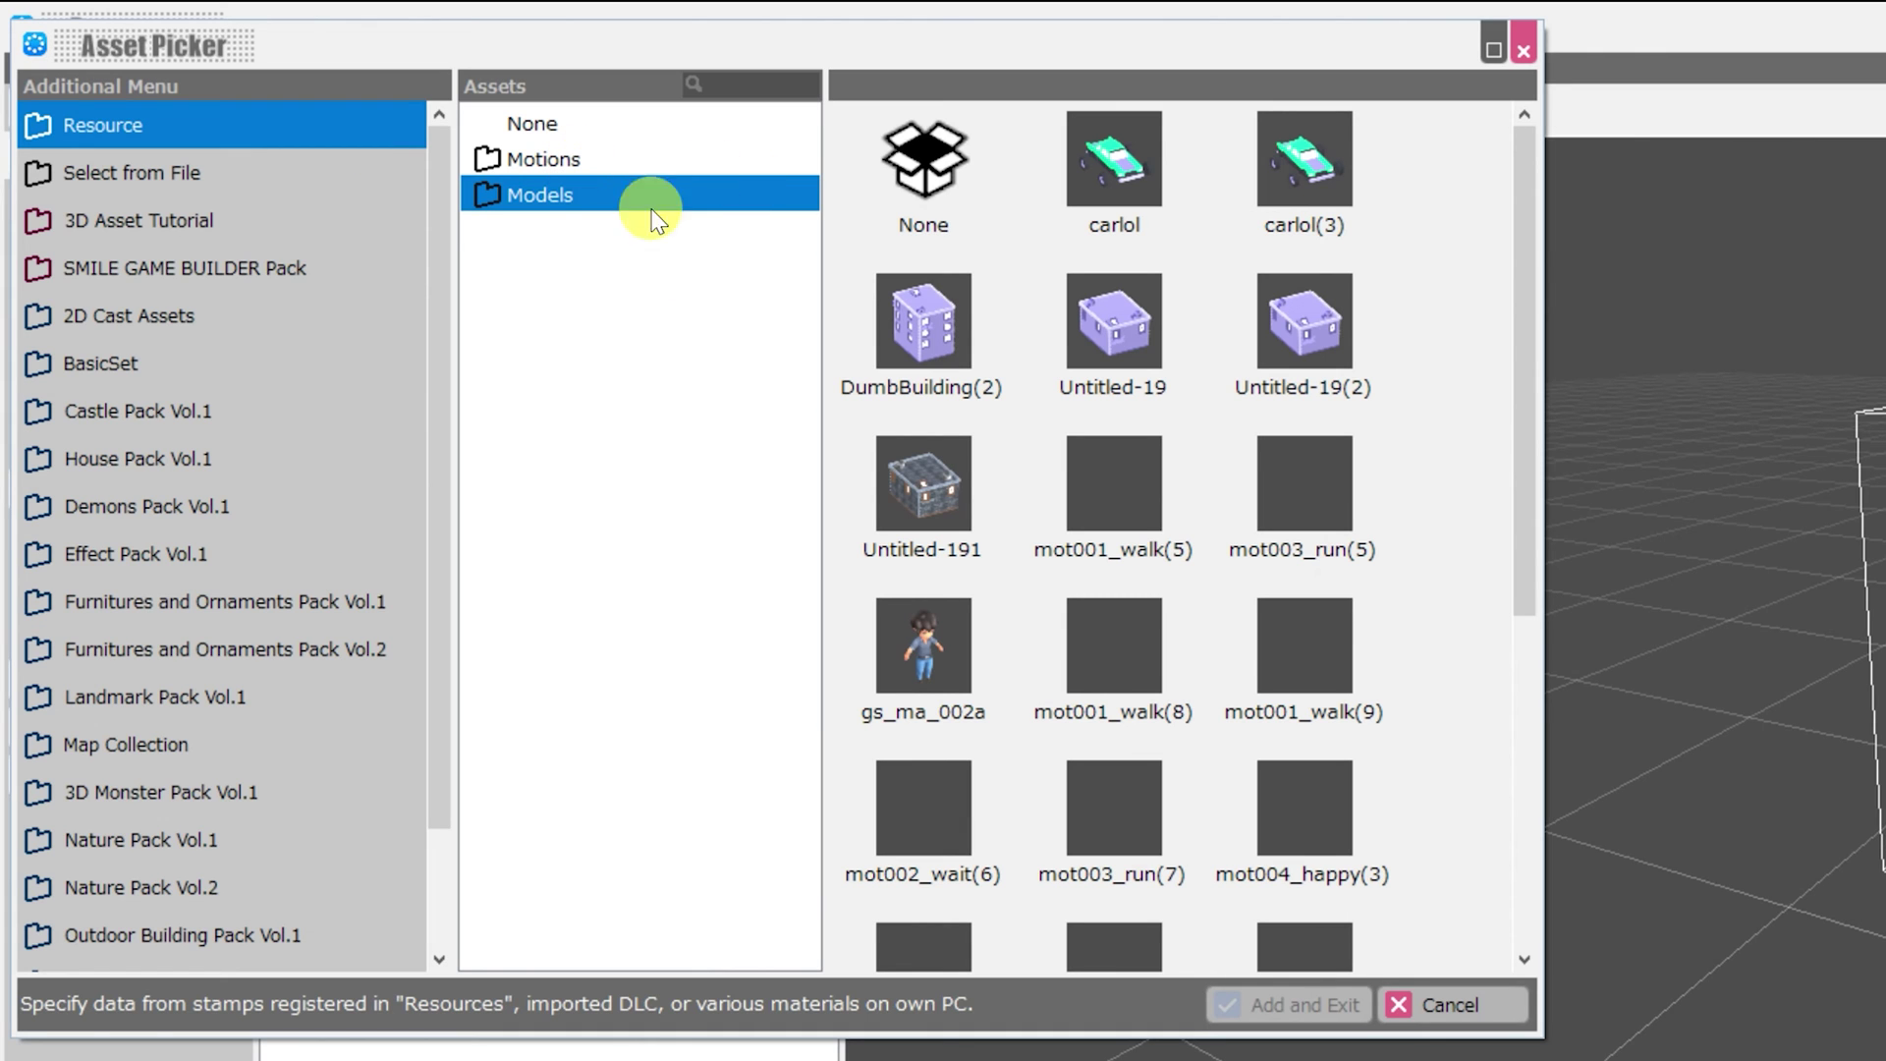
click(134, 138)
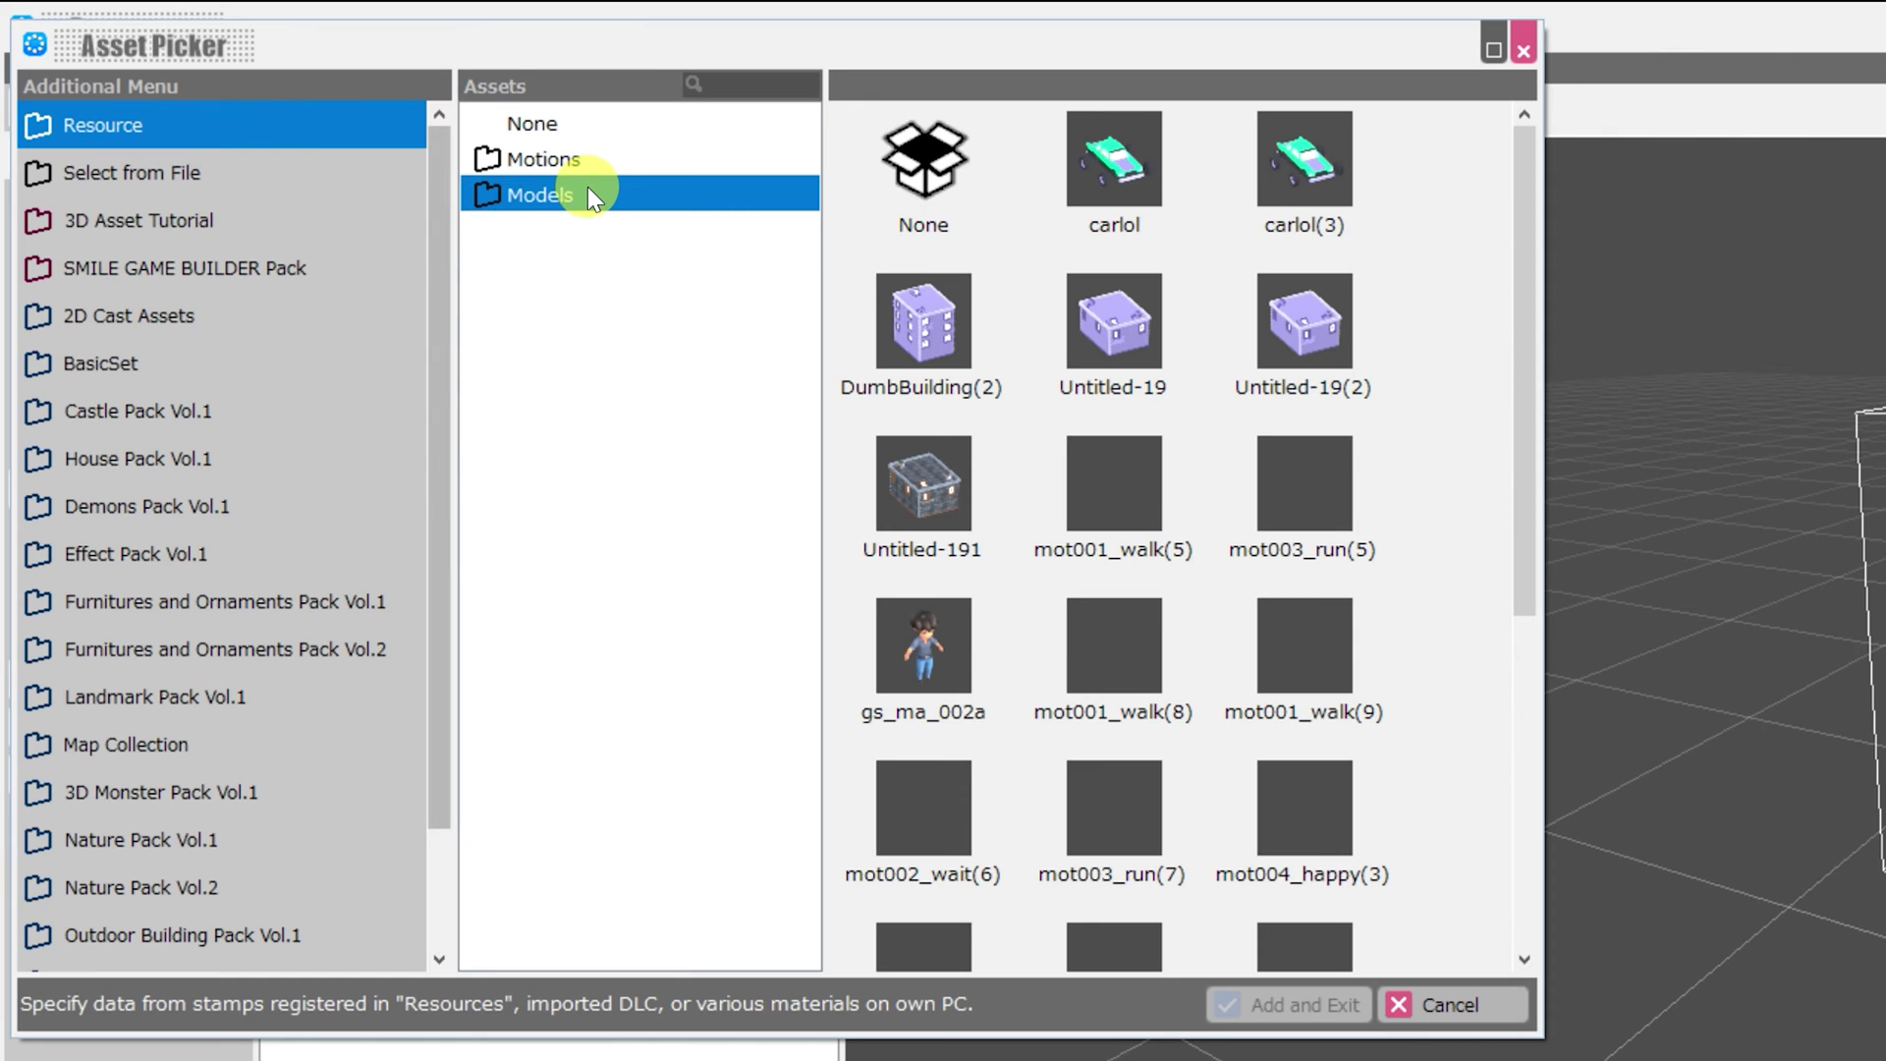
double_click(548, 194)
scroll(682, 675, down, 1)
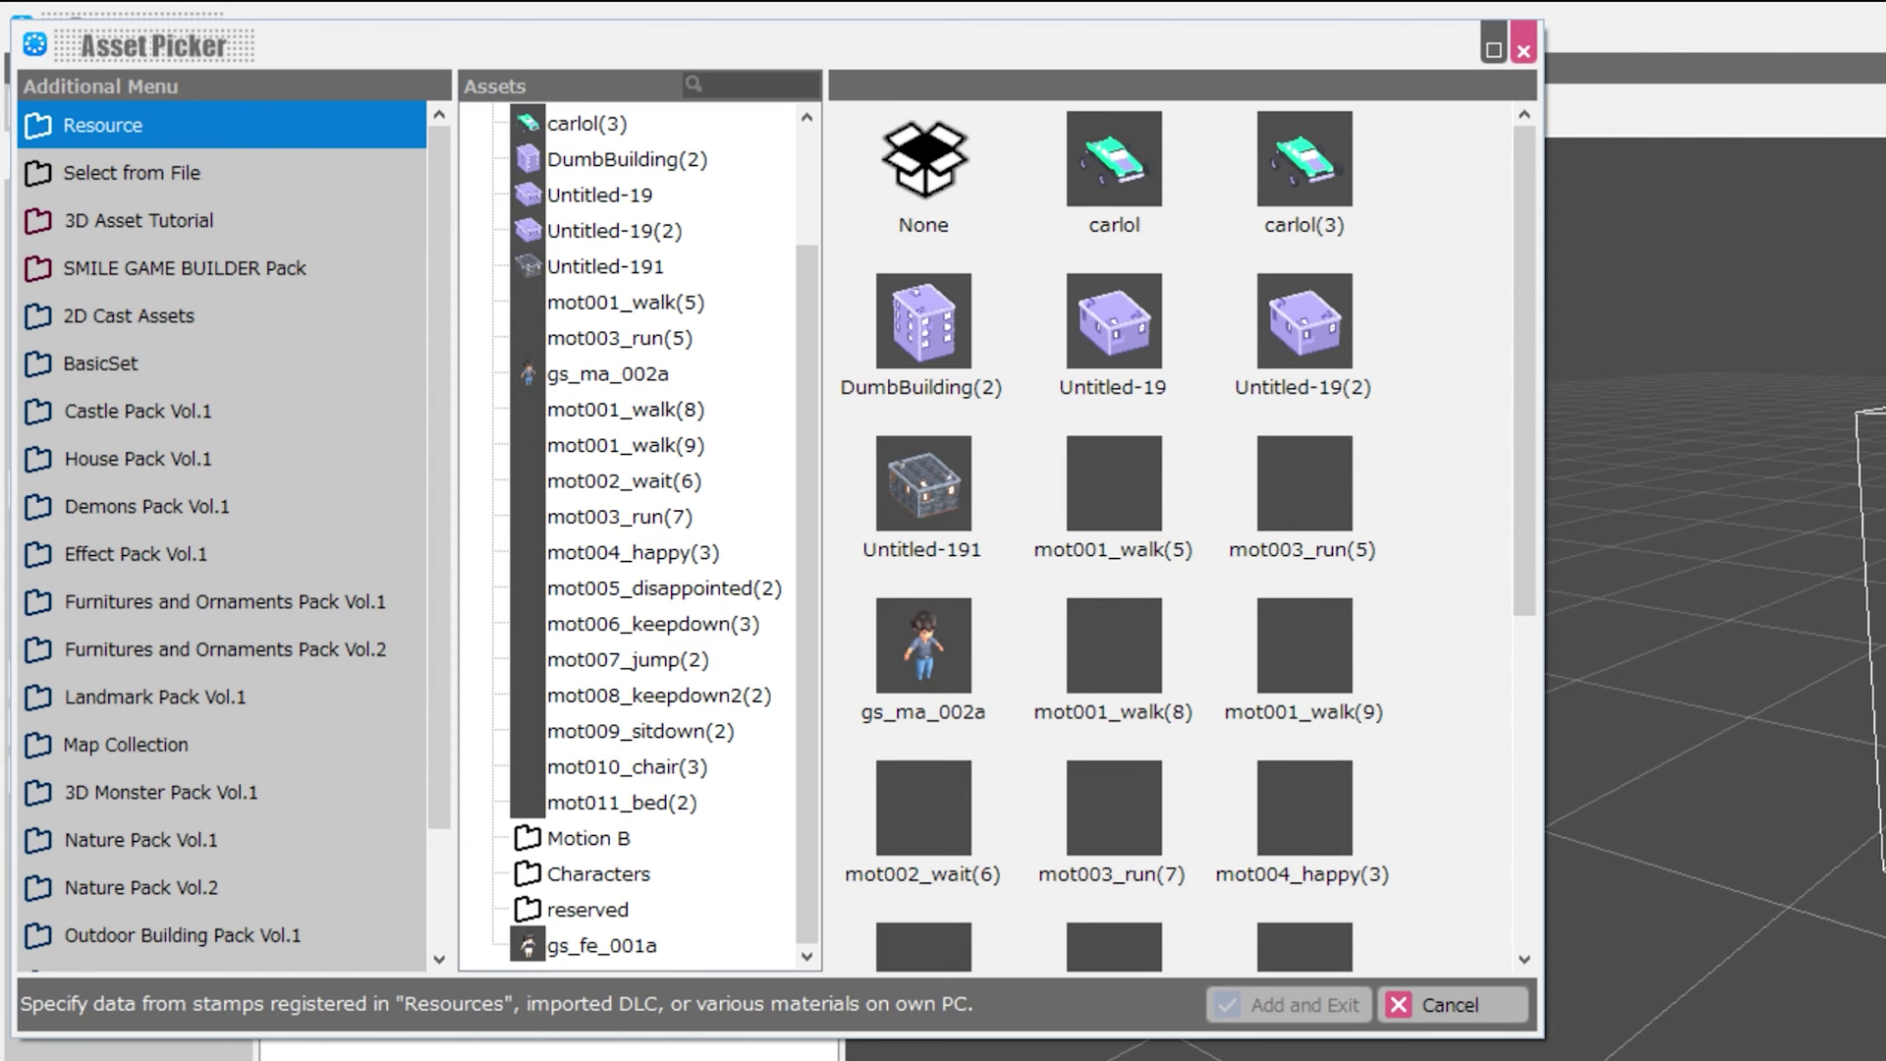
click(528, 950)
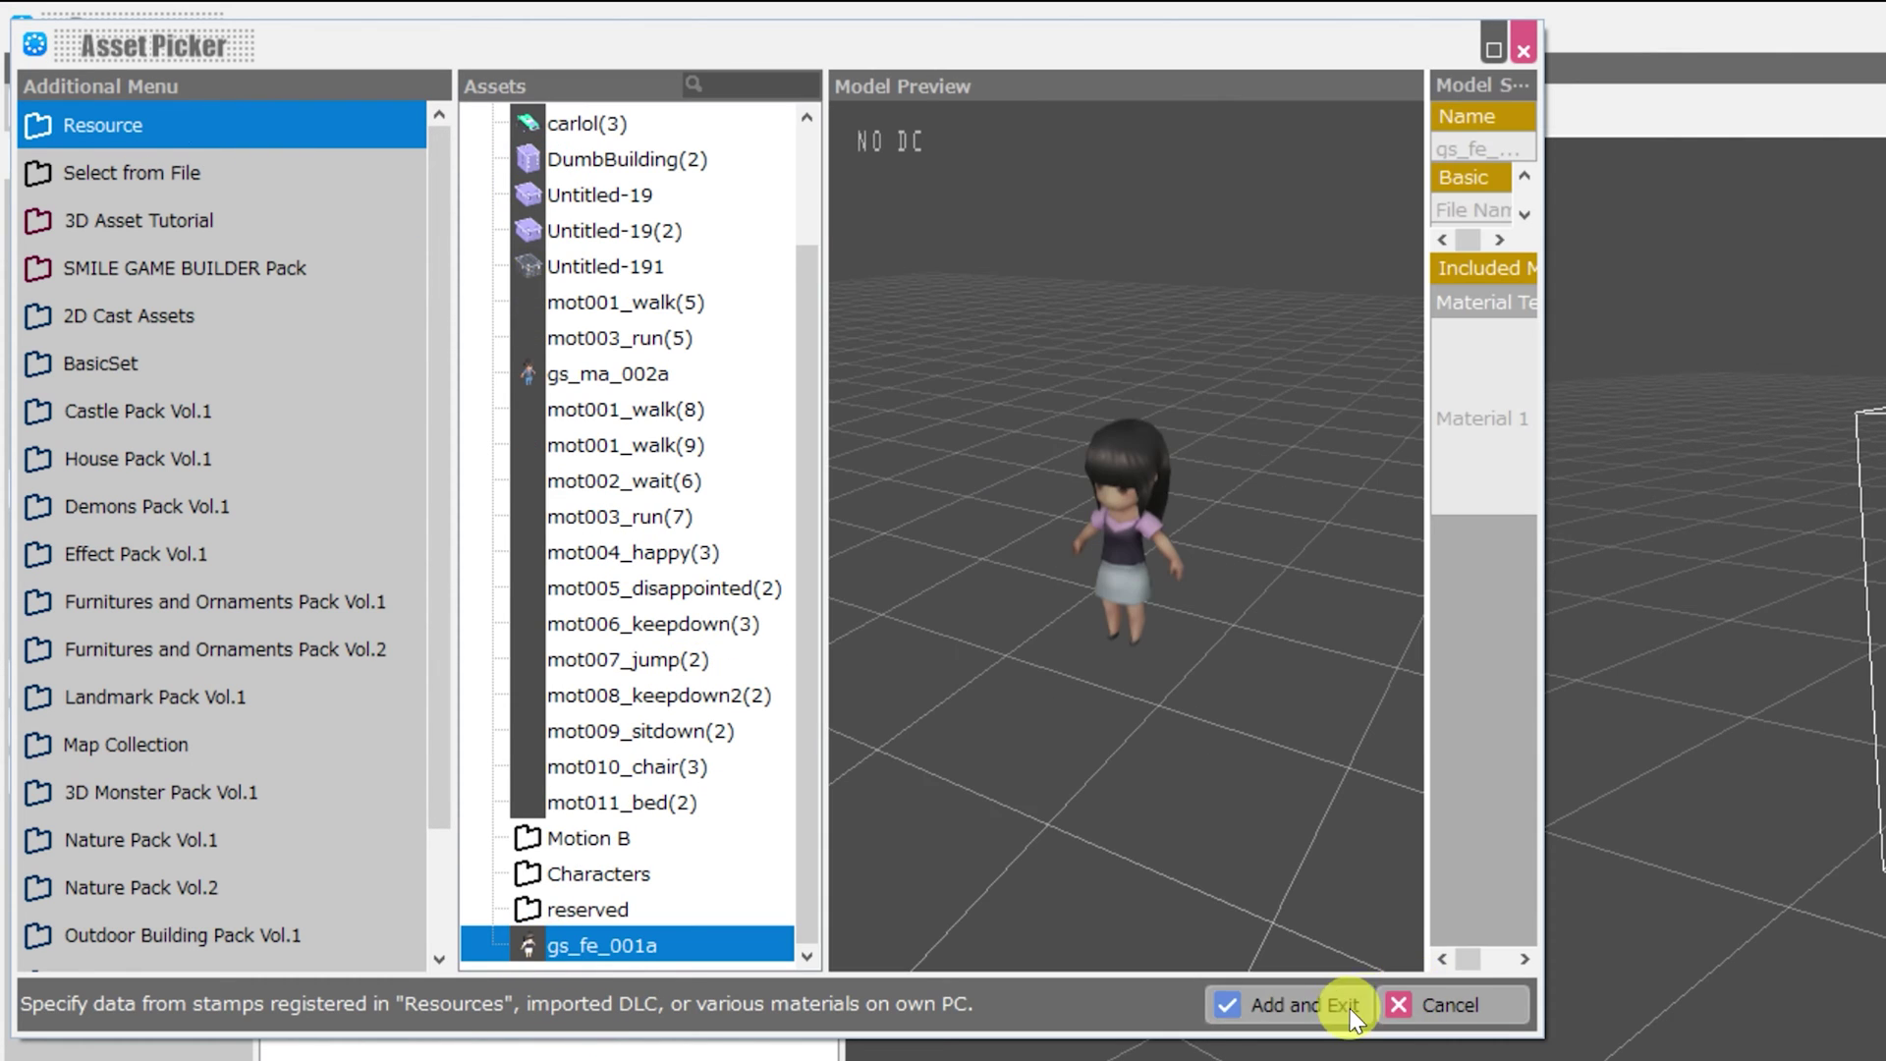
click(1296, 1004)
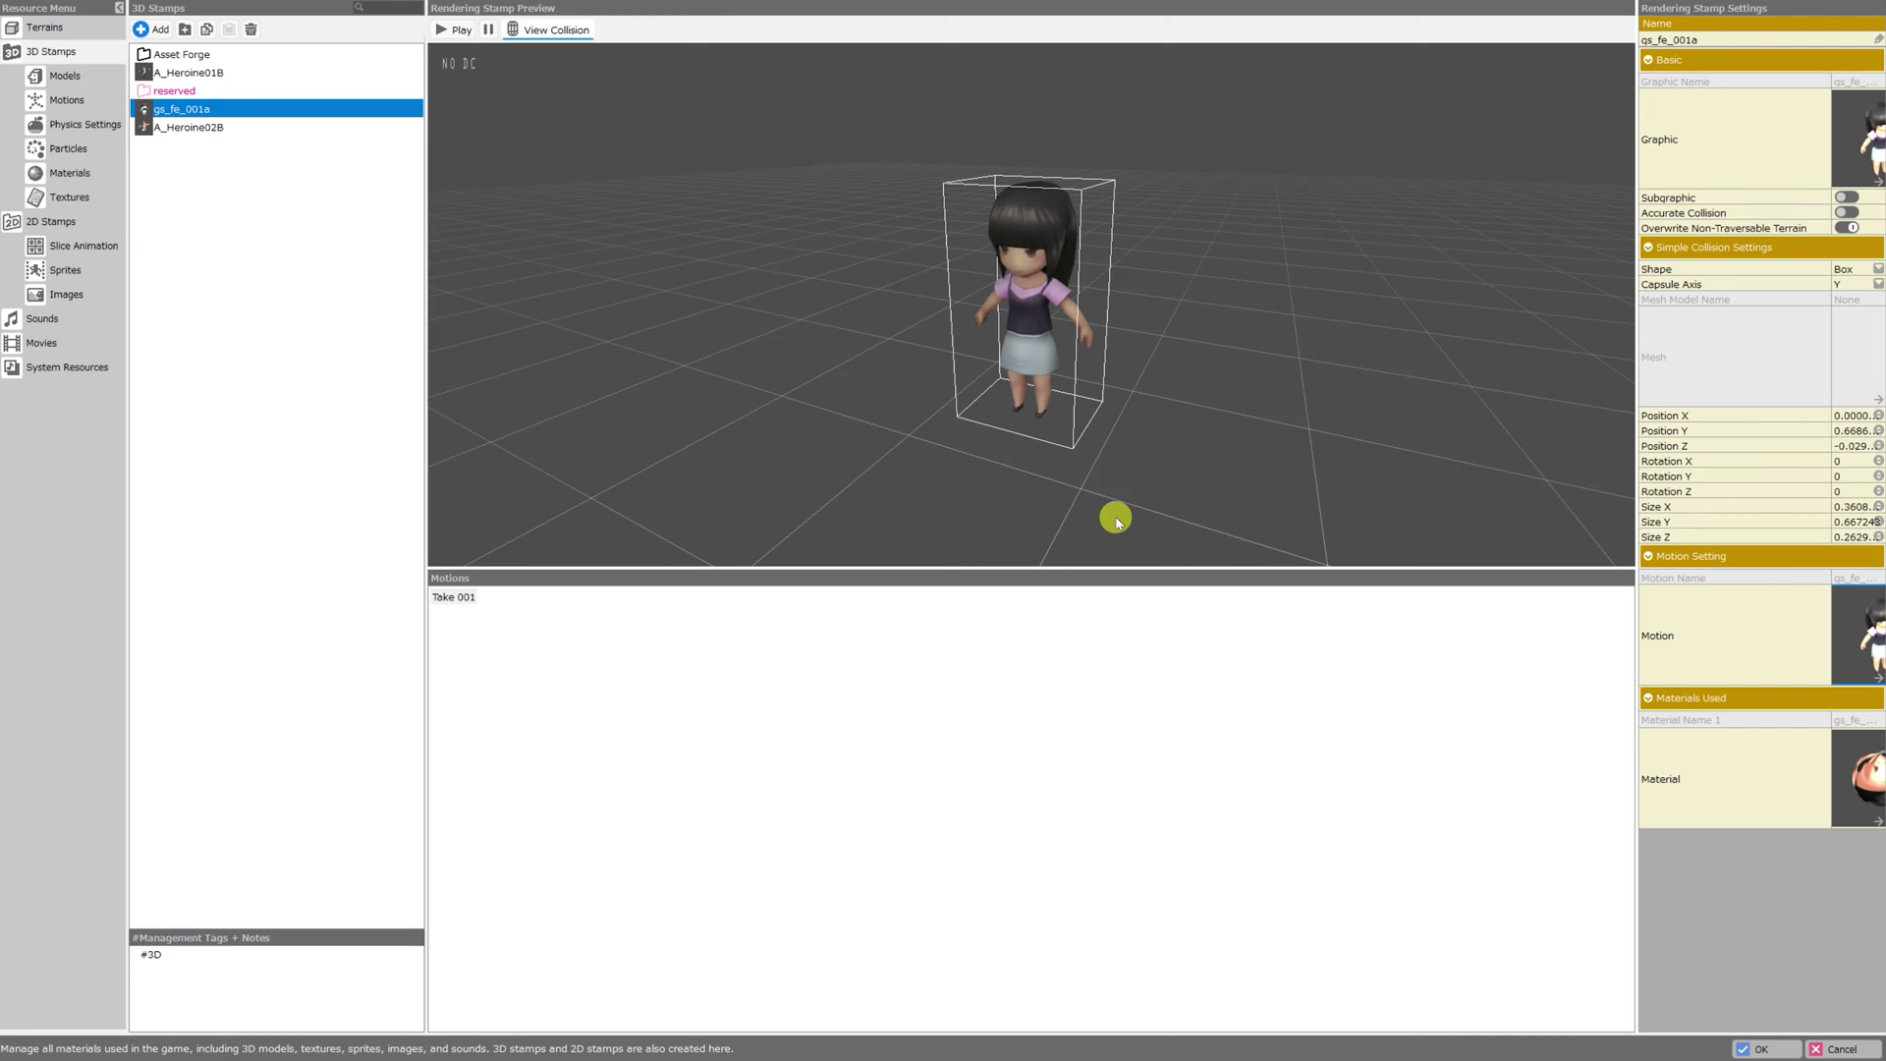
- Open the gs_fe_001a motion set and orbit its character preview back to a front view
click(61, 101)
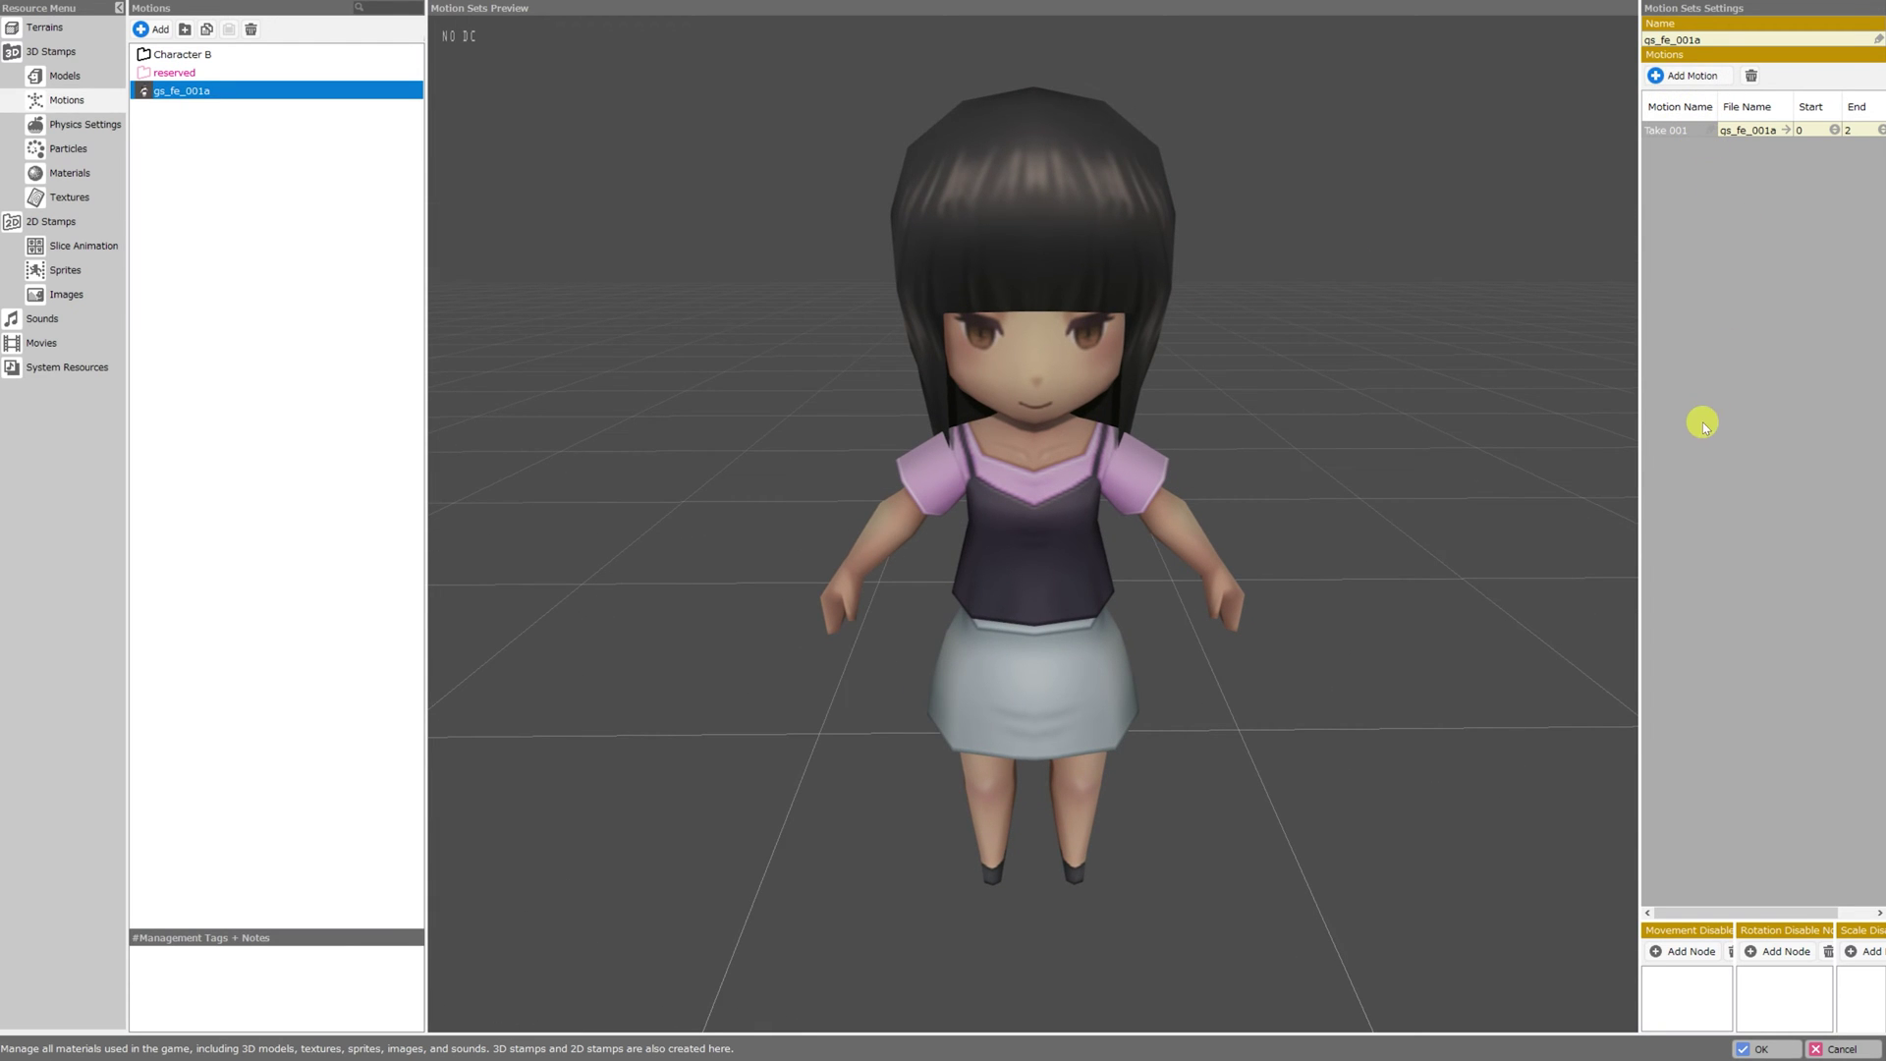
drag(1130, 644, 1167, 651)
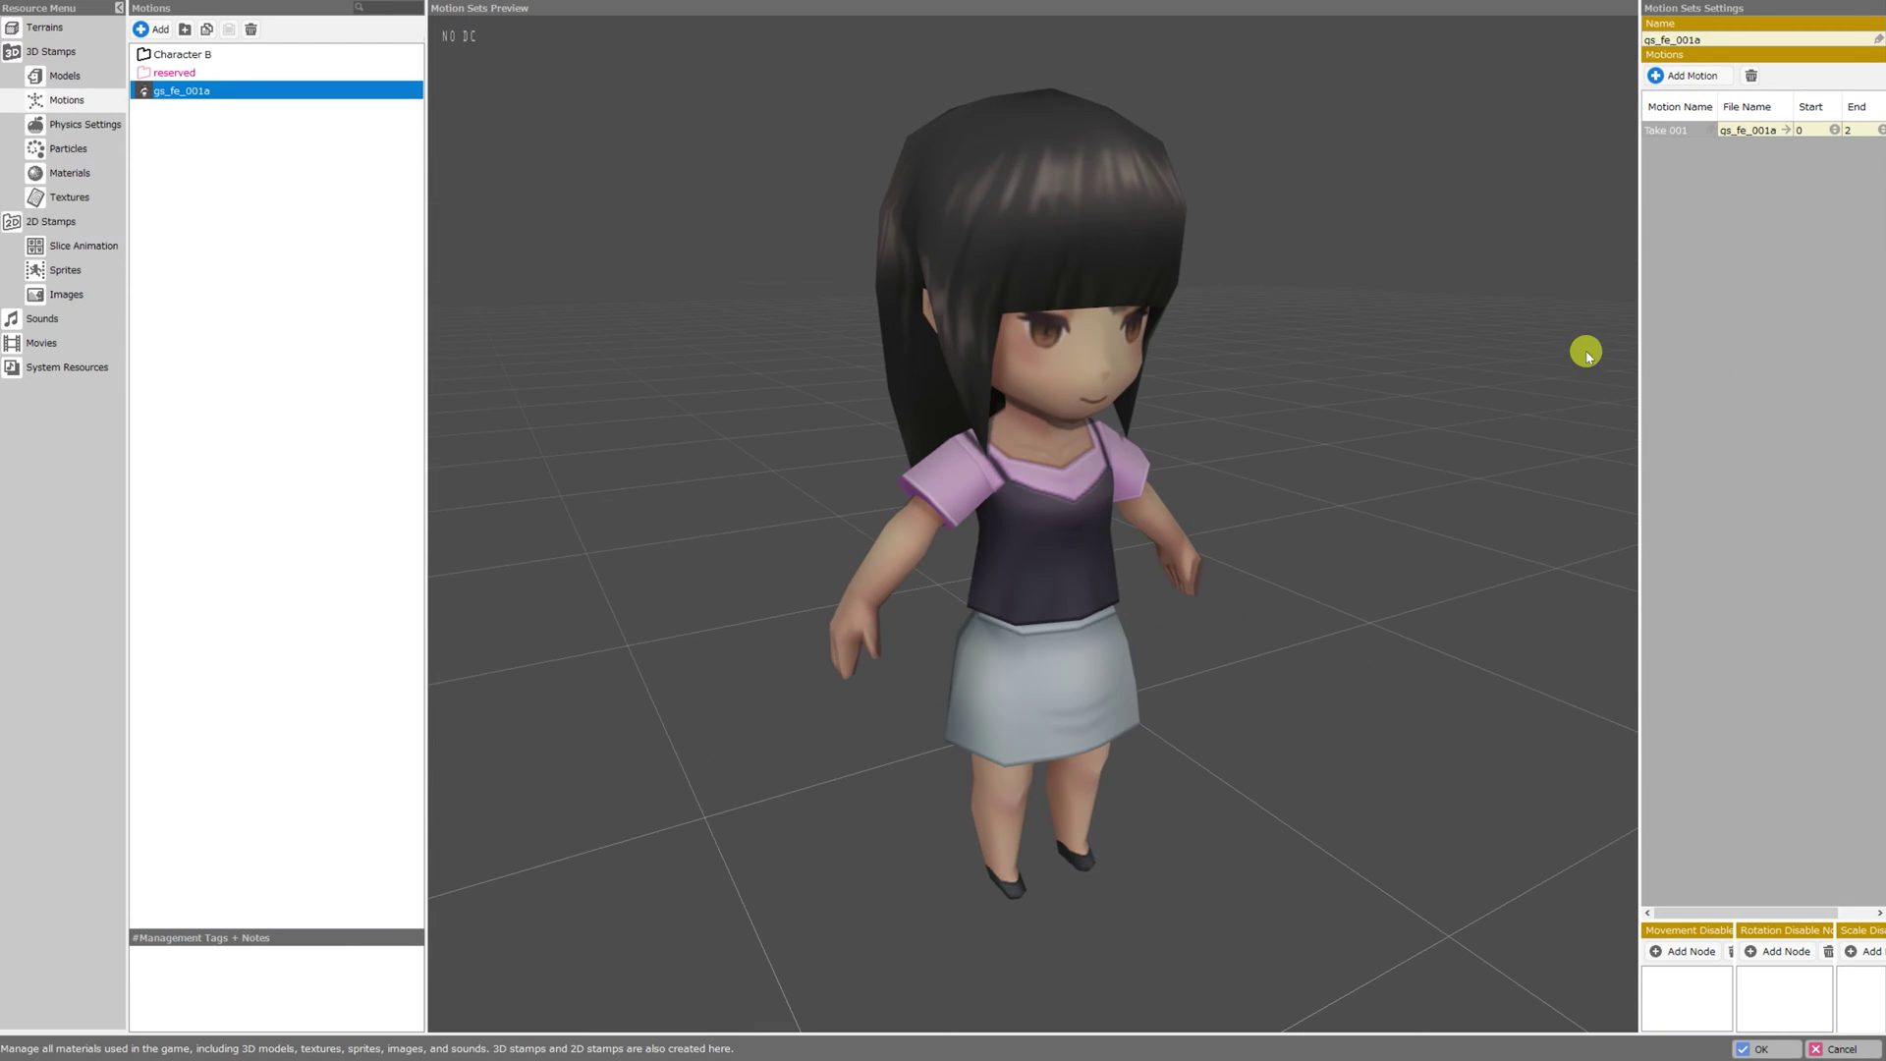
drag(1587, 354, 1297, 339)
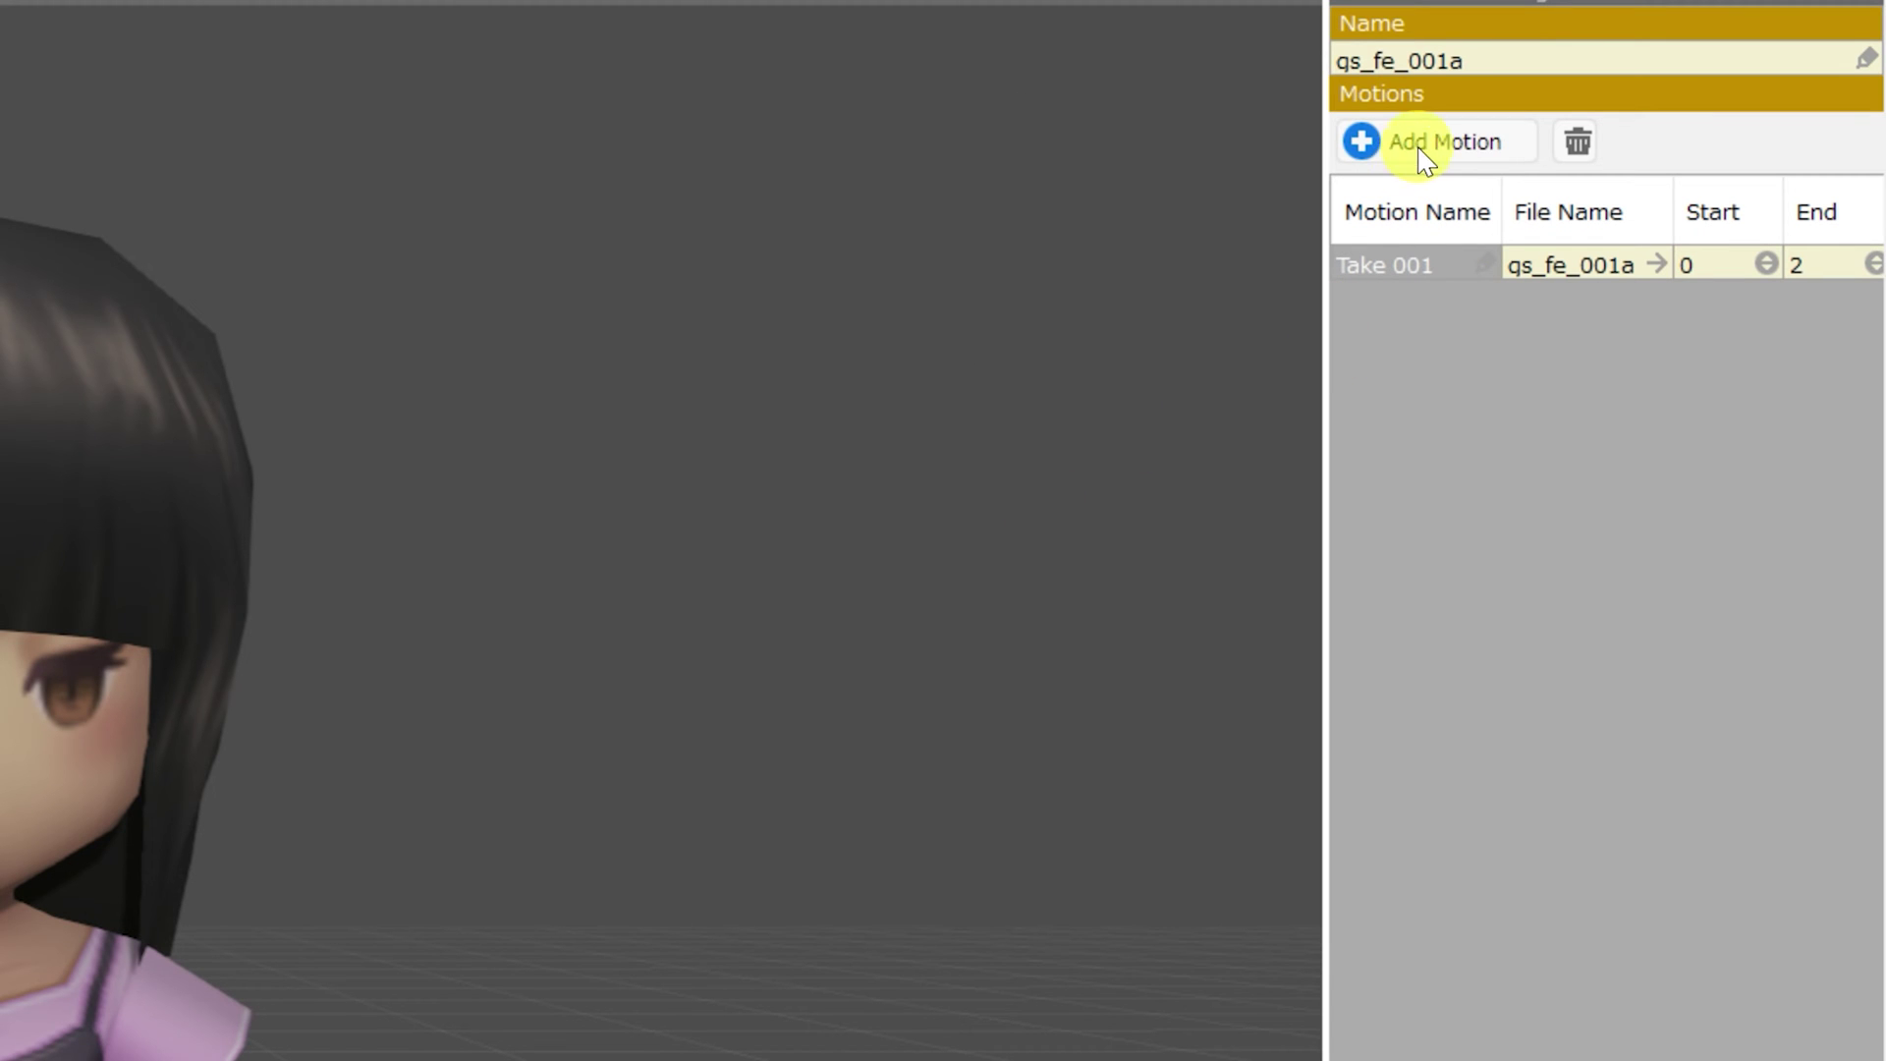
- Add a new motion and preview the mot001_walk, mot002_wait and mot003_run clips
click(1684, 77)
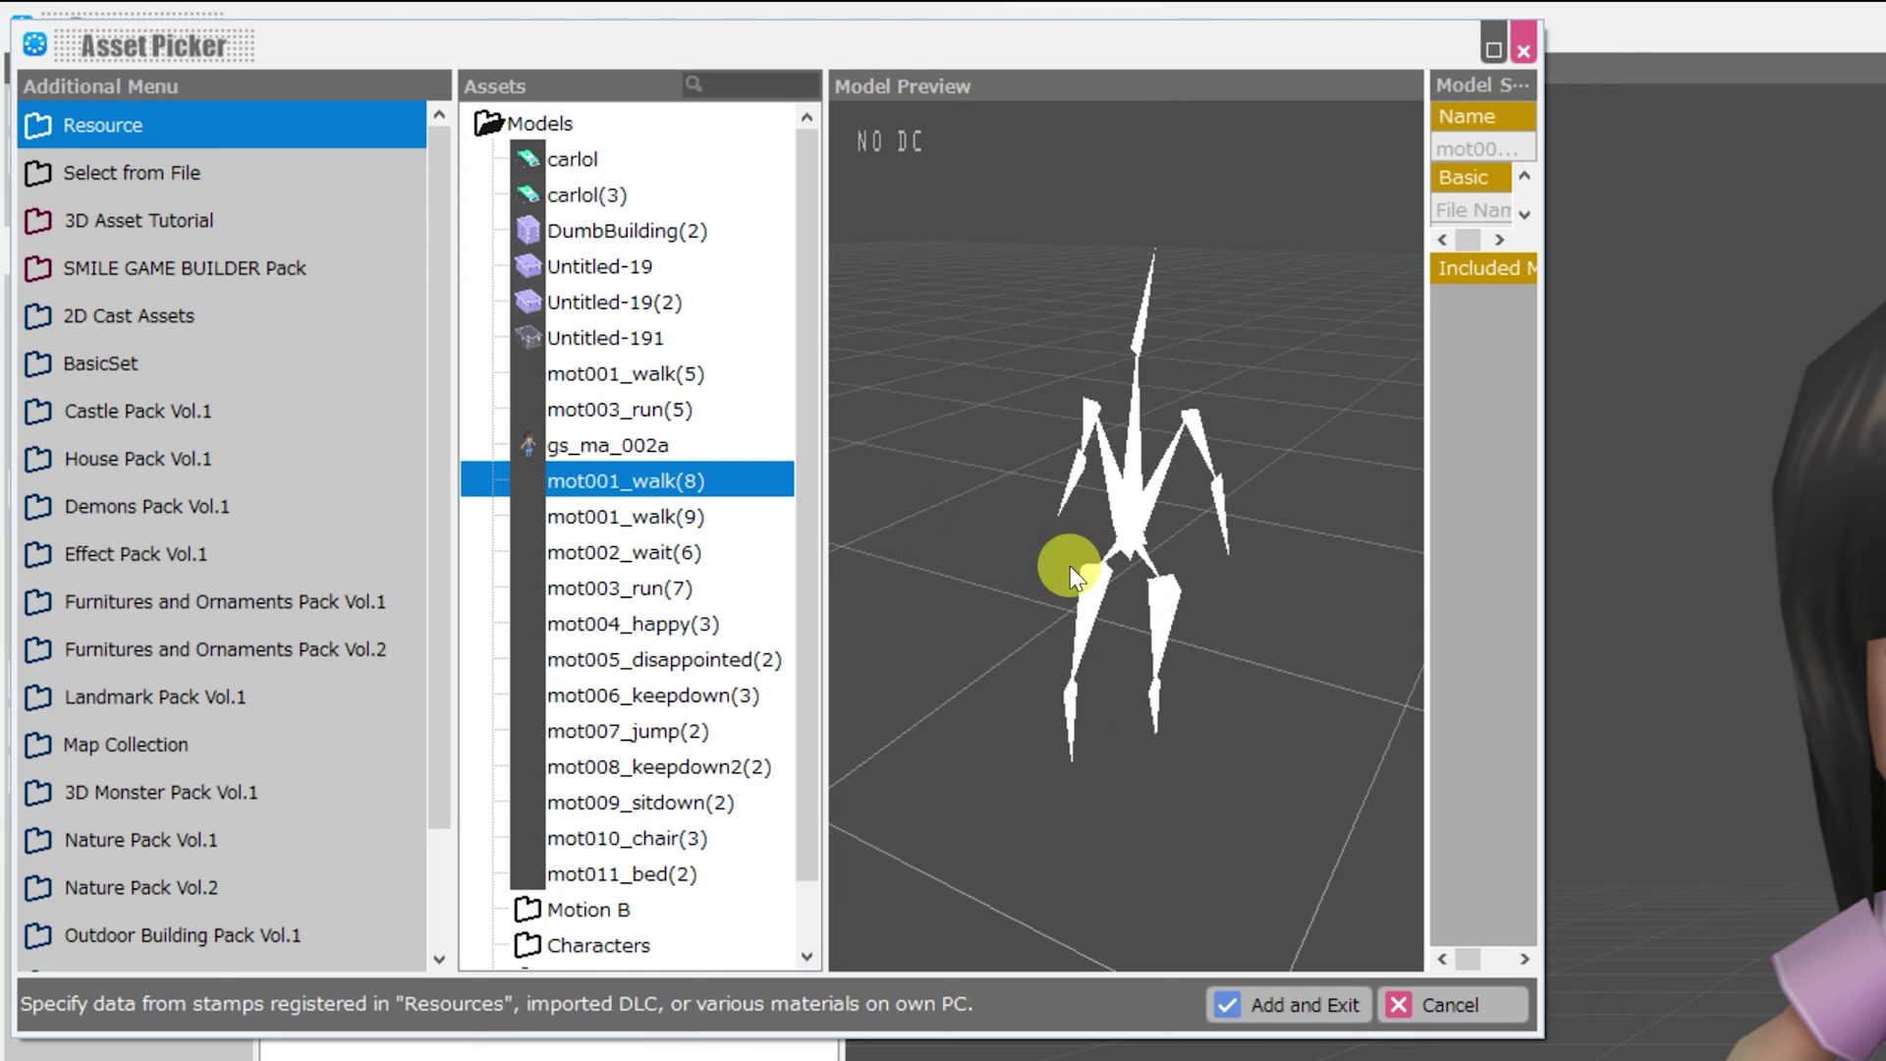
click(655, 520)
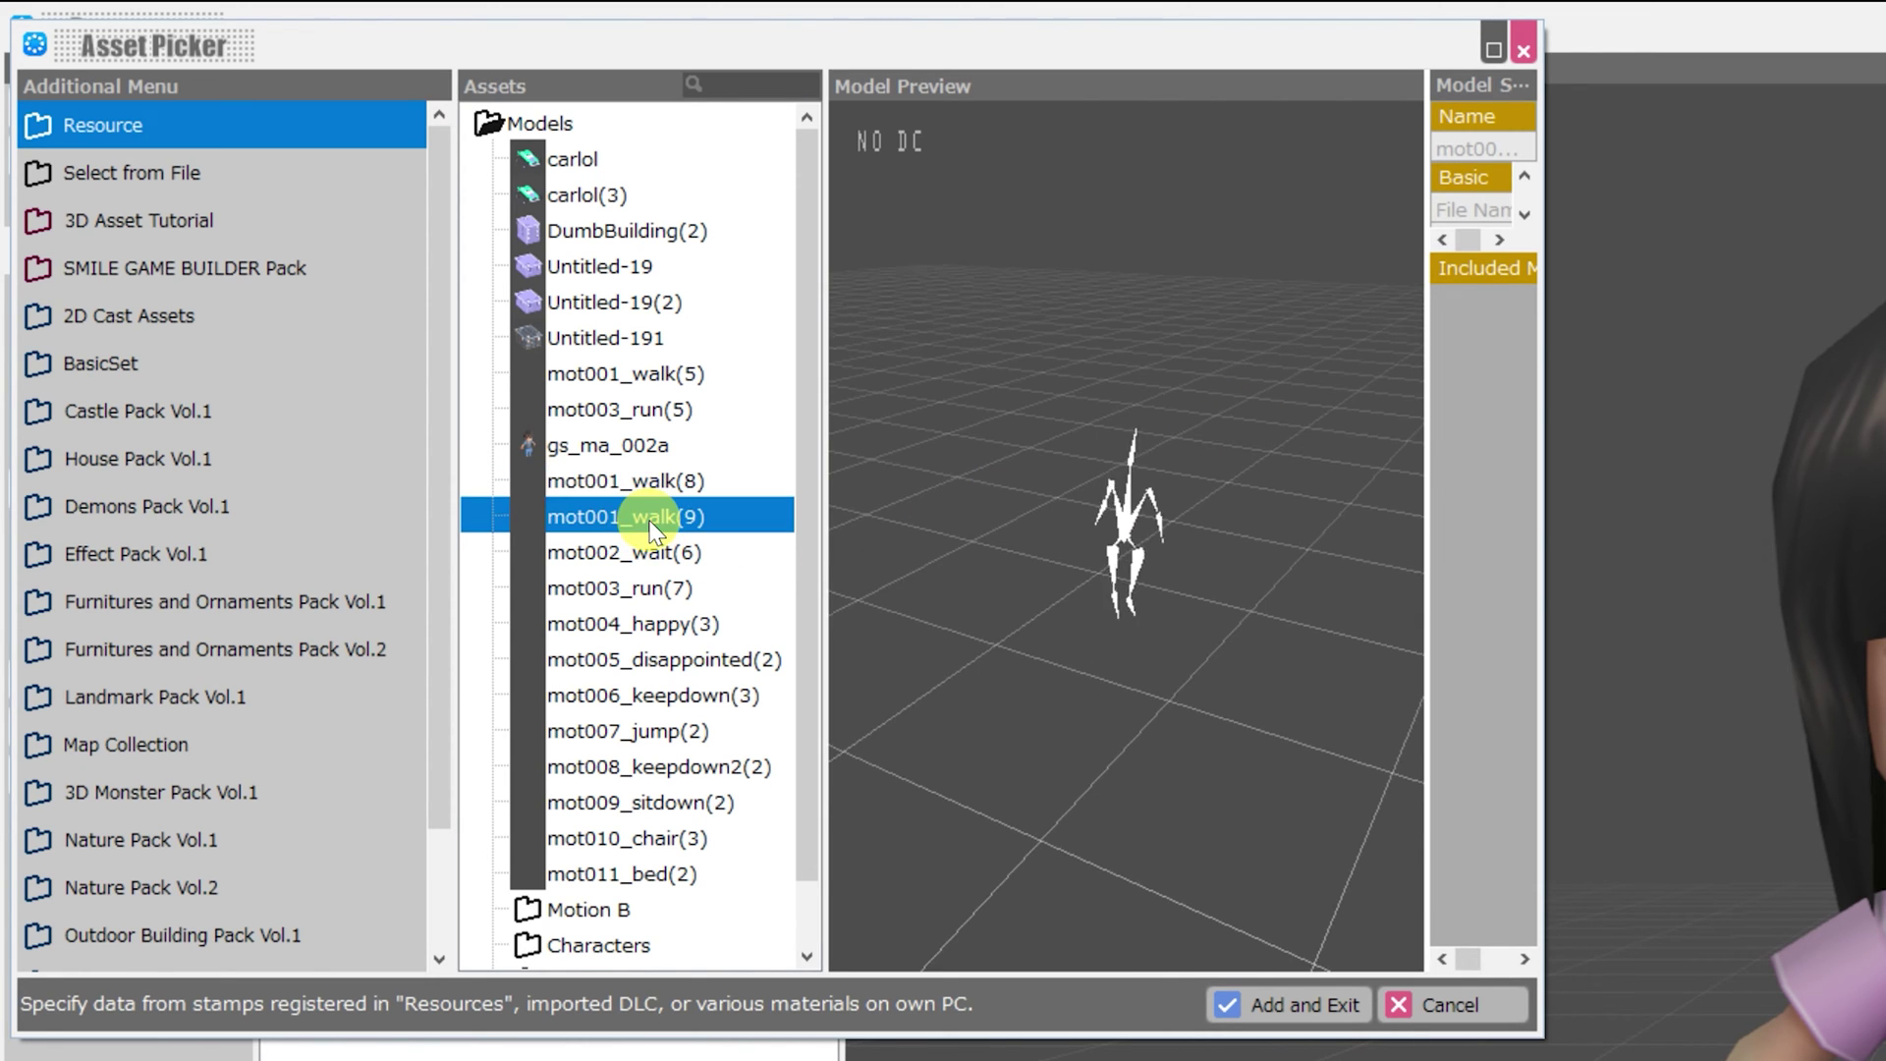
click(653, 562)
click(640, 592)
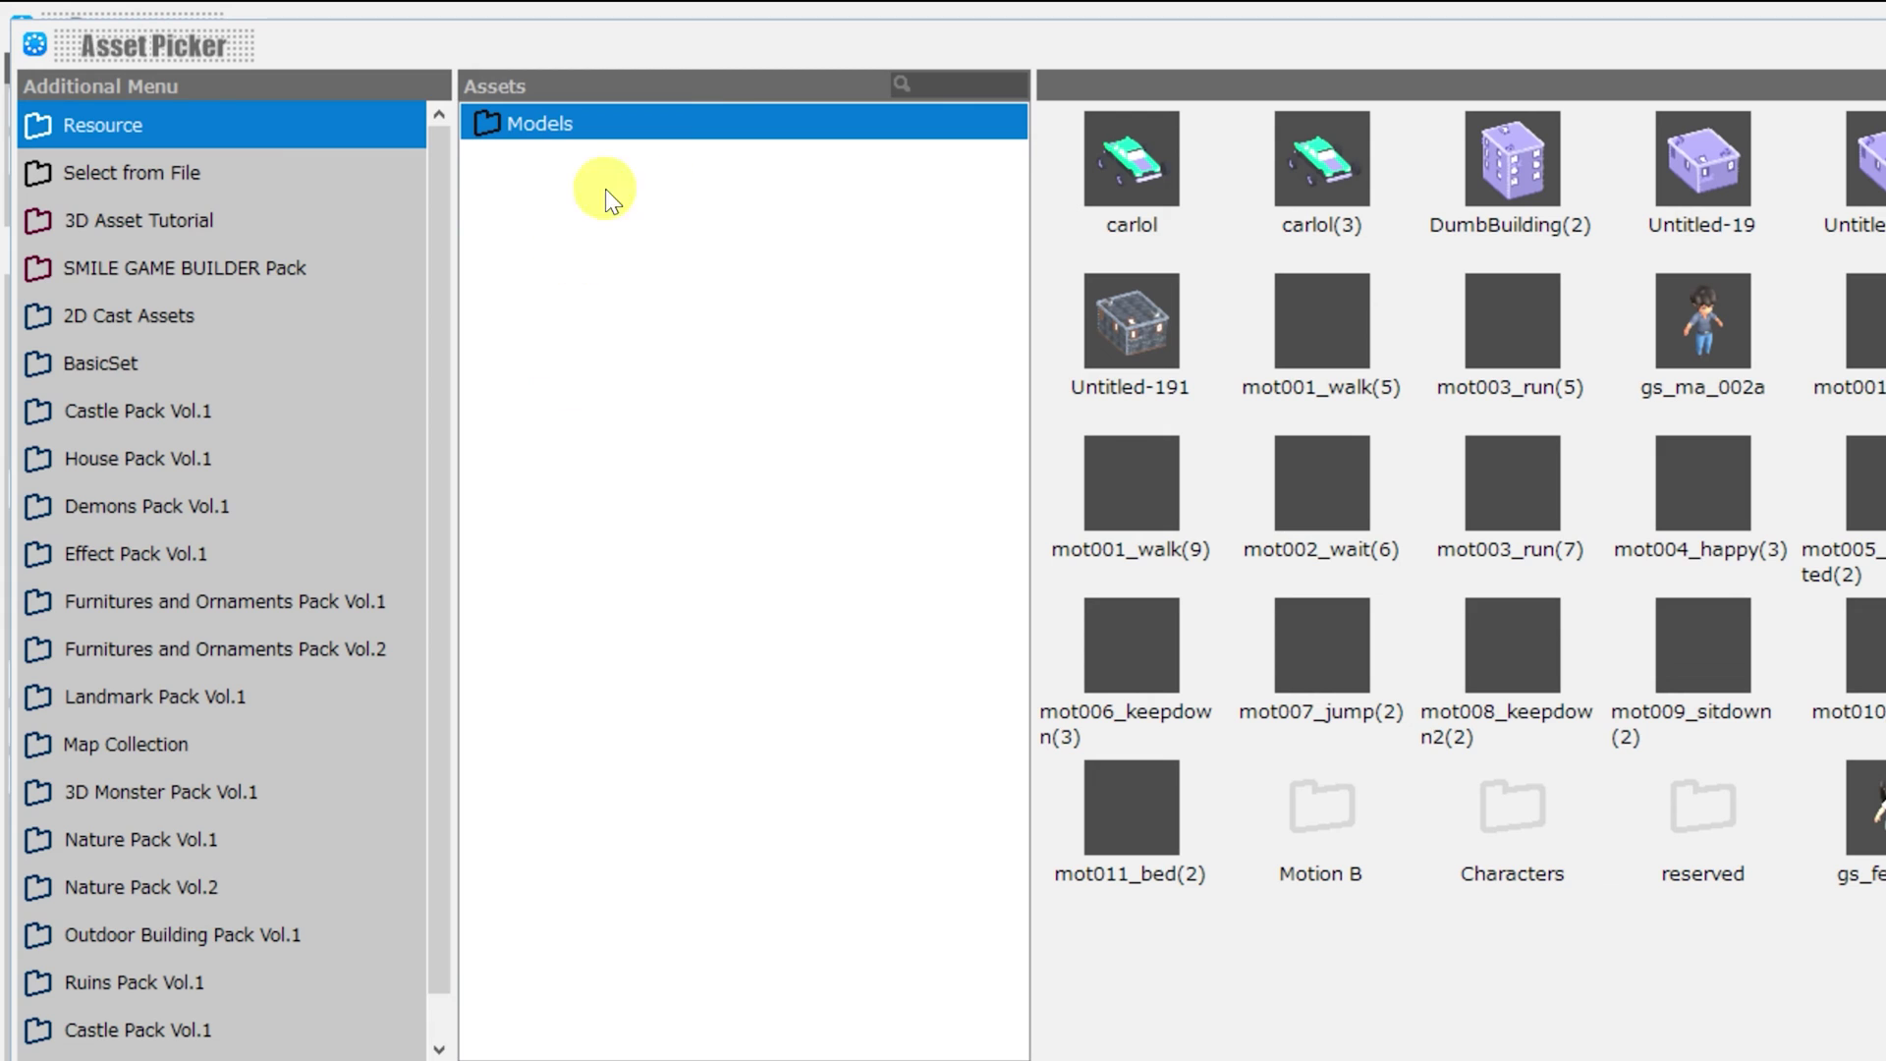
- Browse from file into the gs_fe_001a motion folder and try selecting its .fbx motion files
click(116, 171)
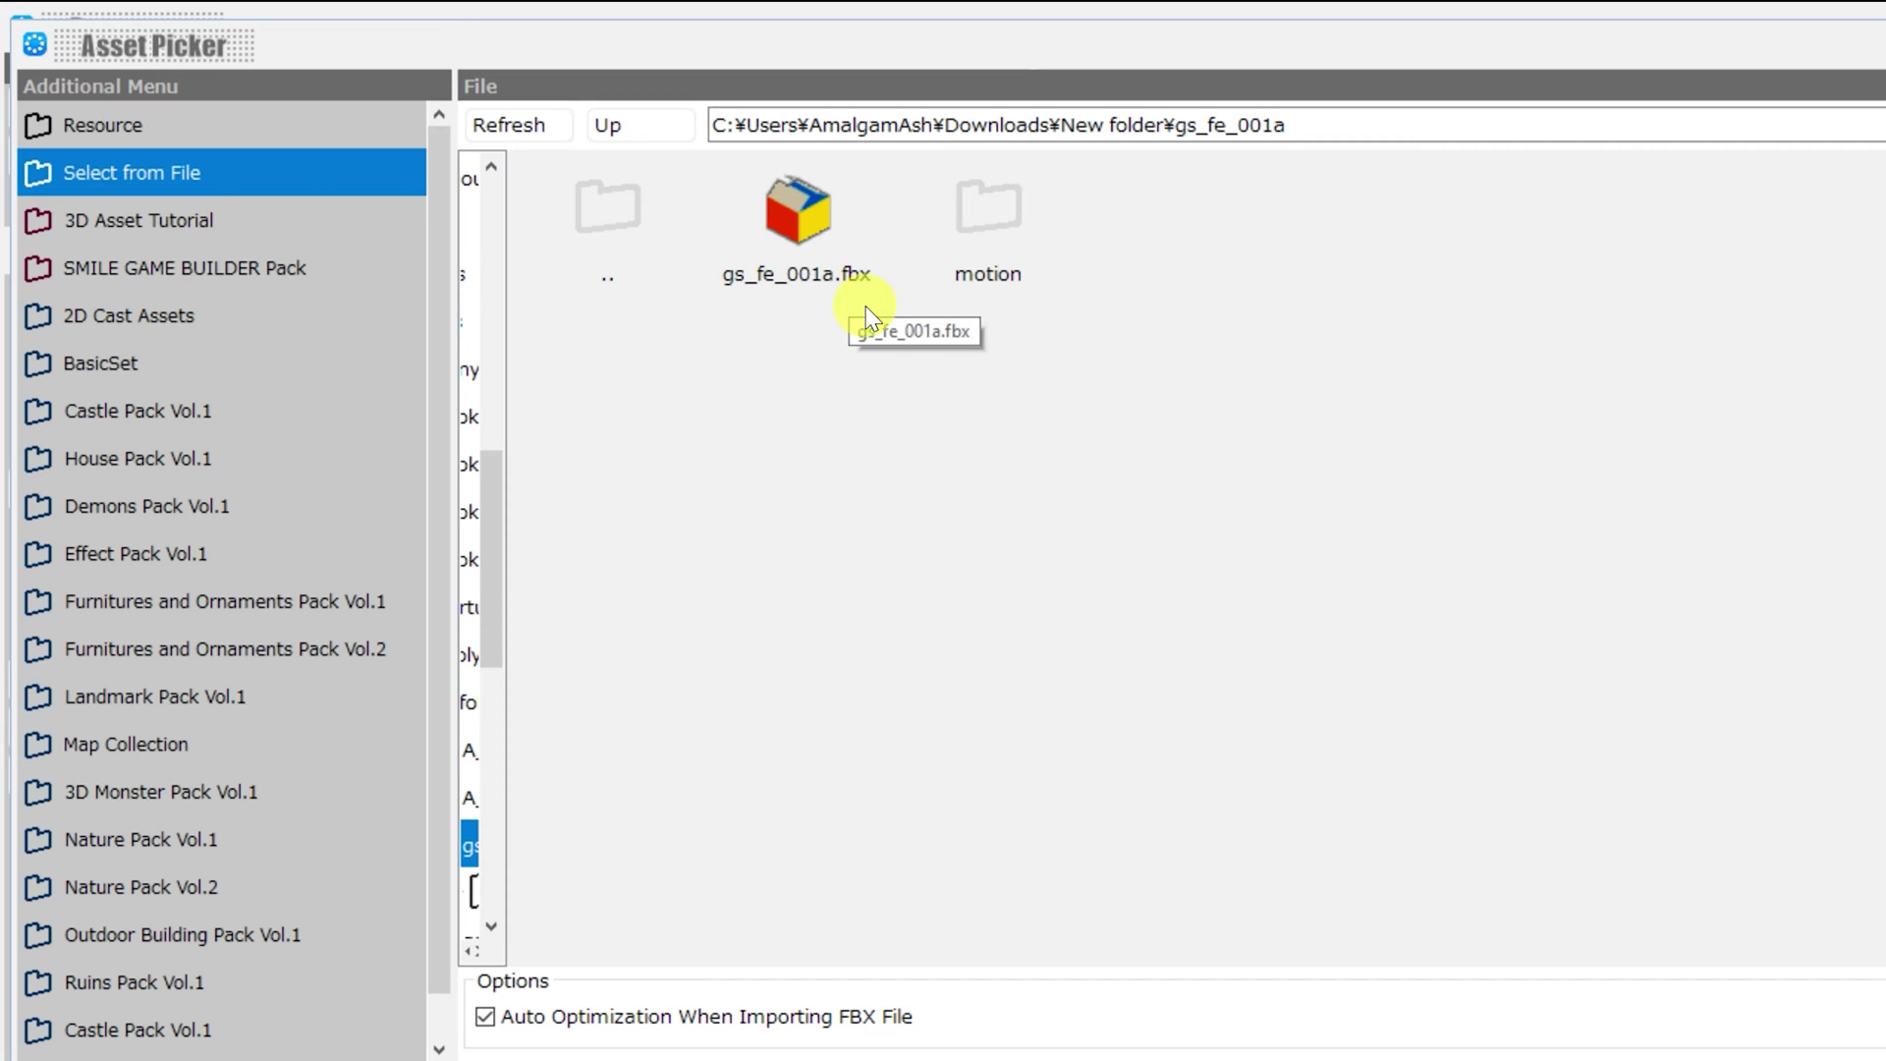
double_click(988, 216)
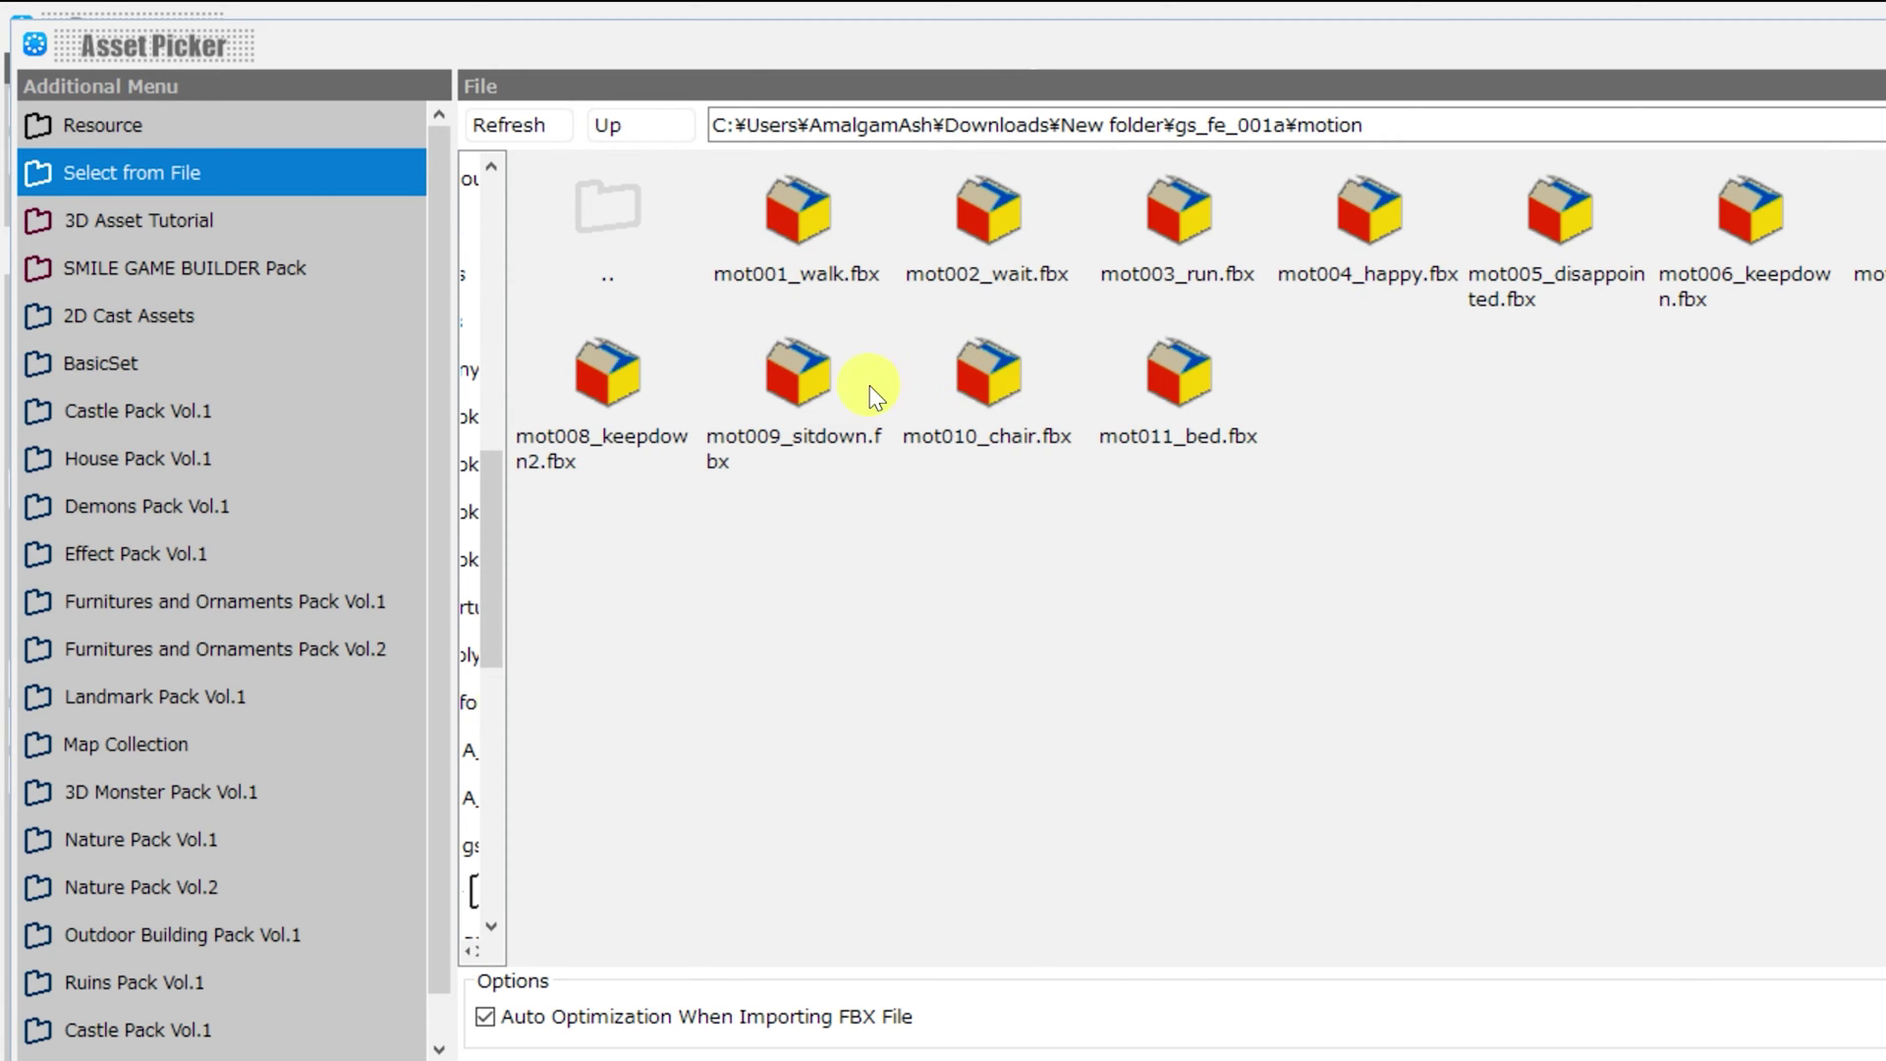
click(781, 285)
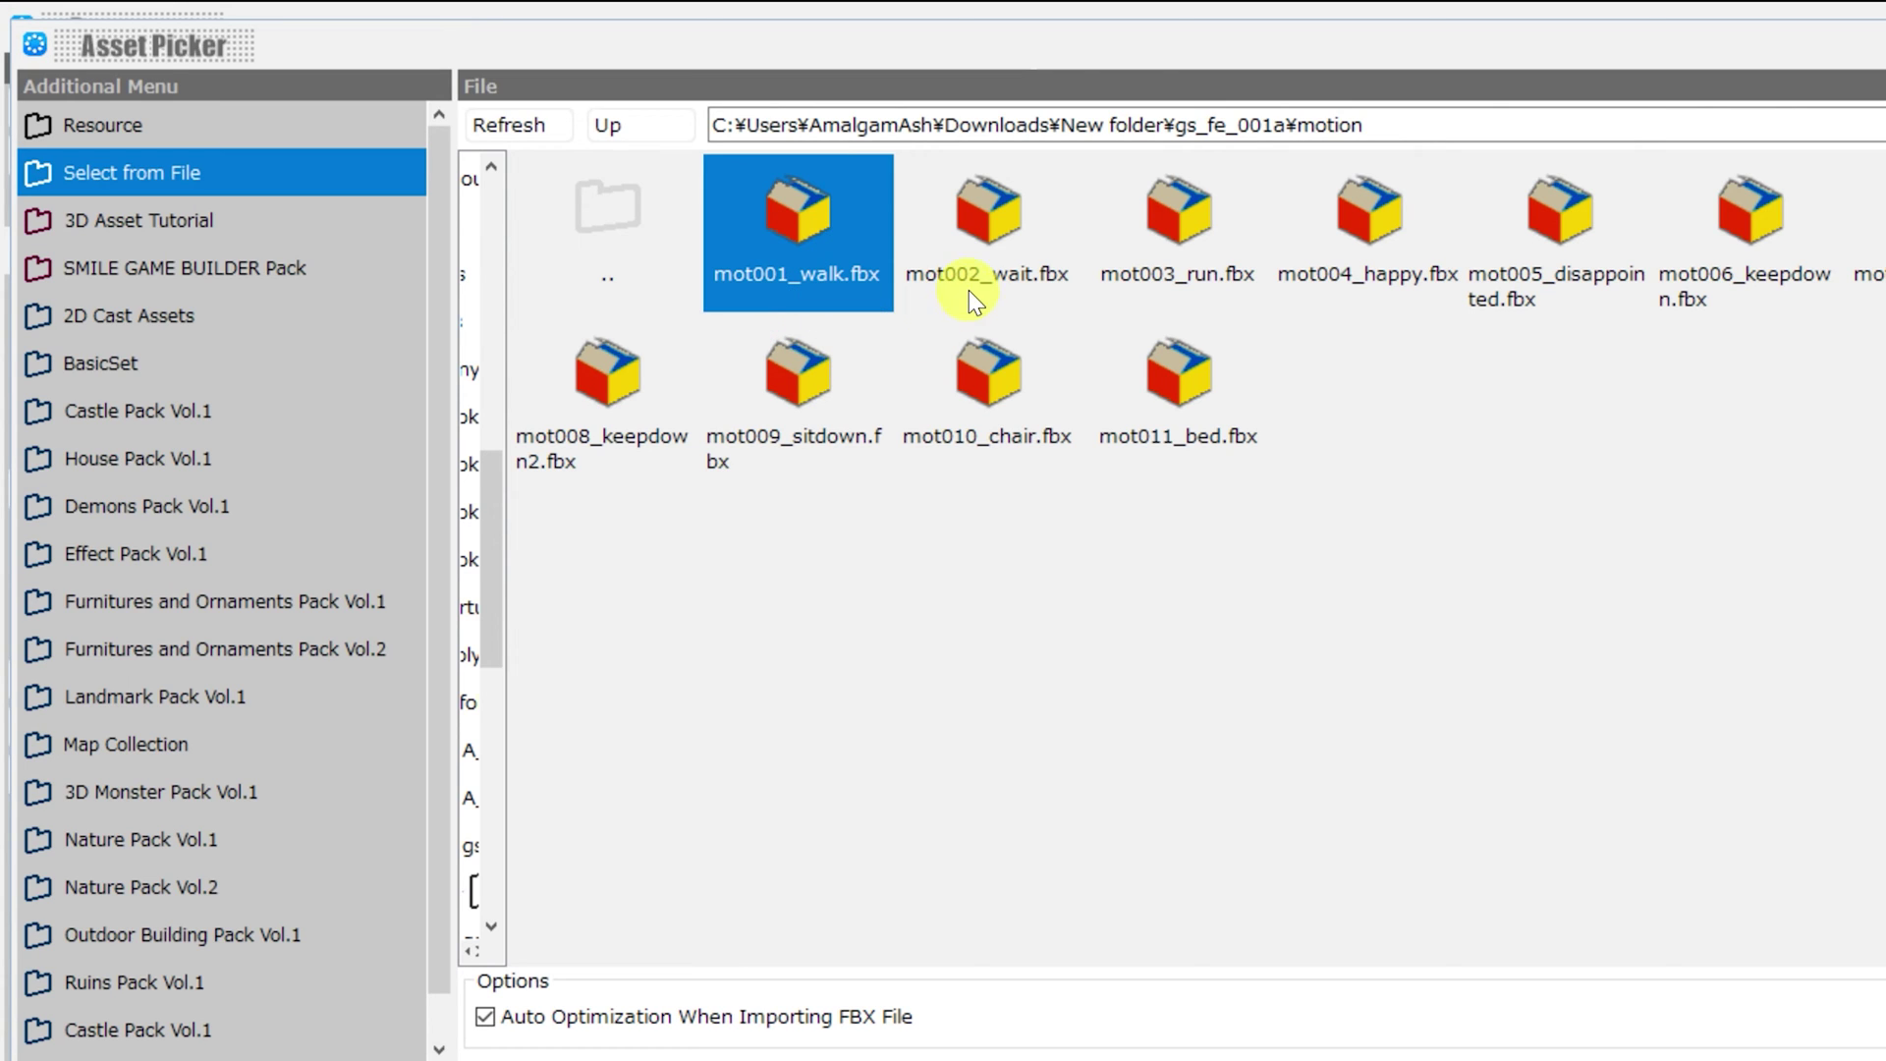
click(971, 251)
click(1196, 393)
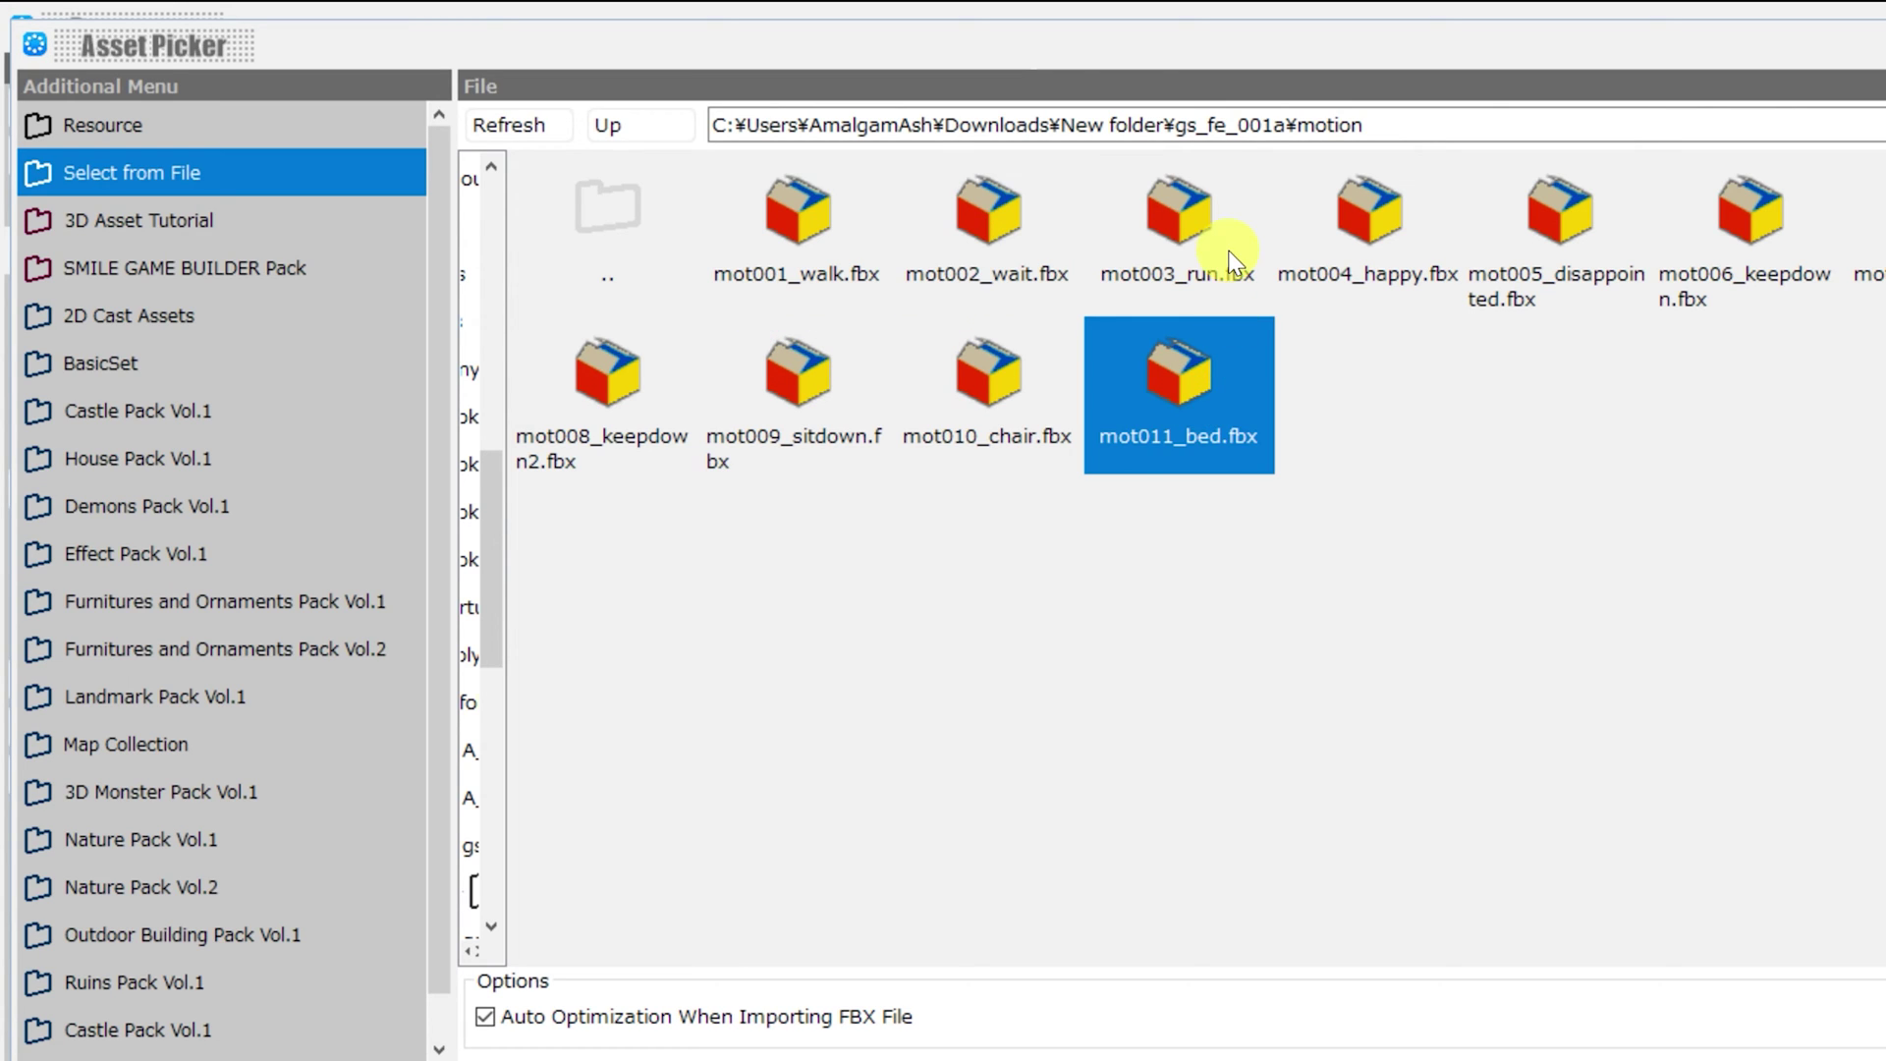
click(1189, 270)
click(812, 395)
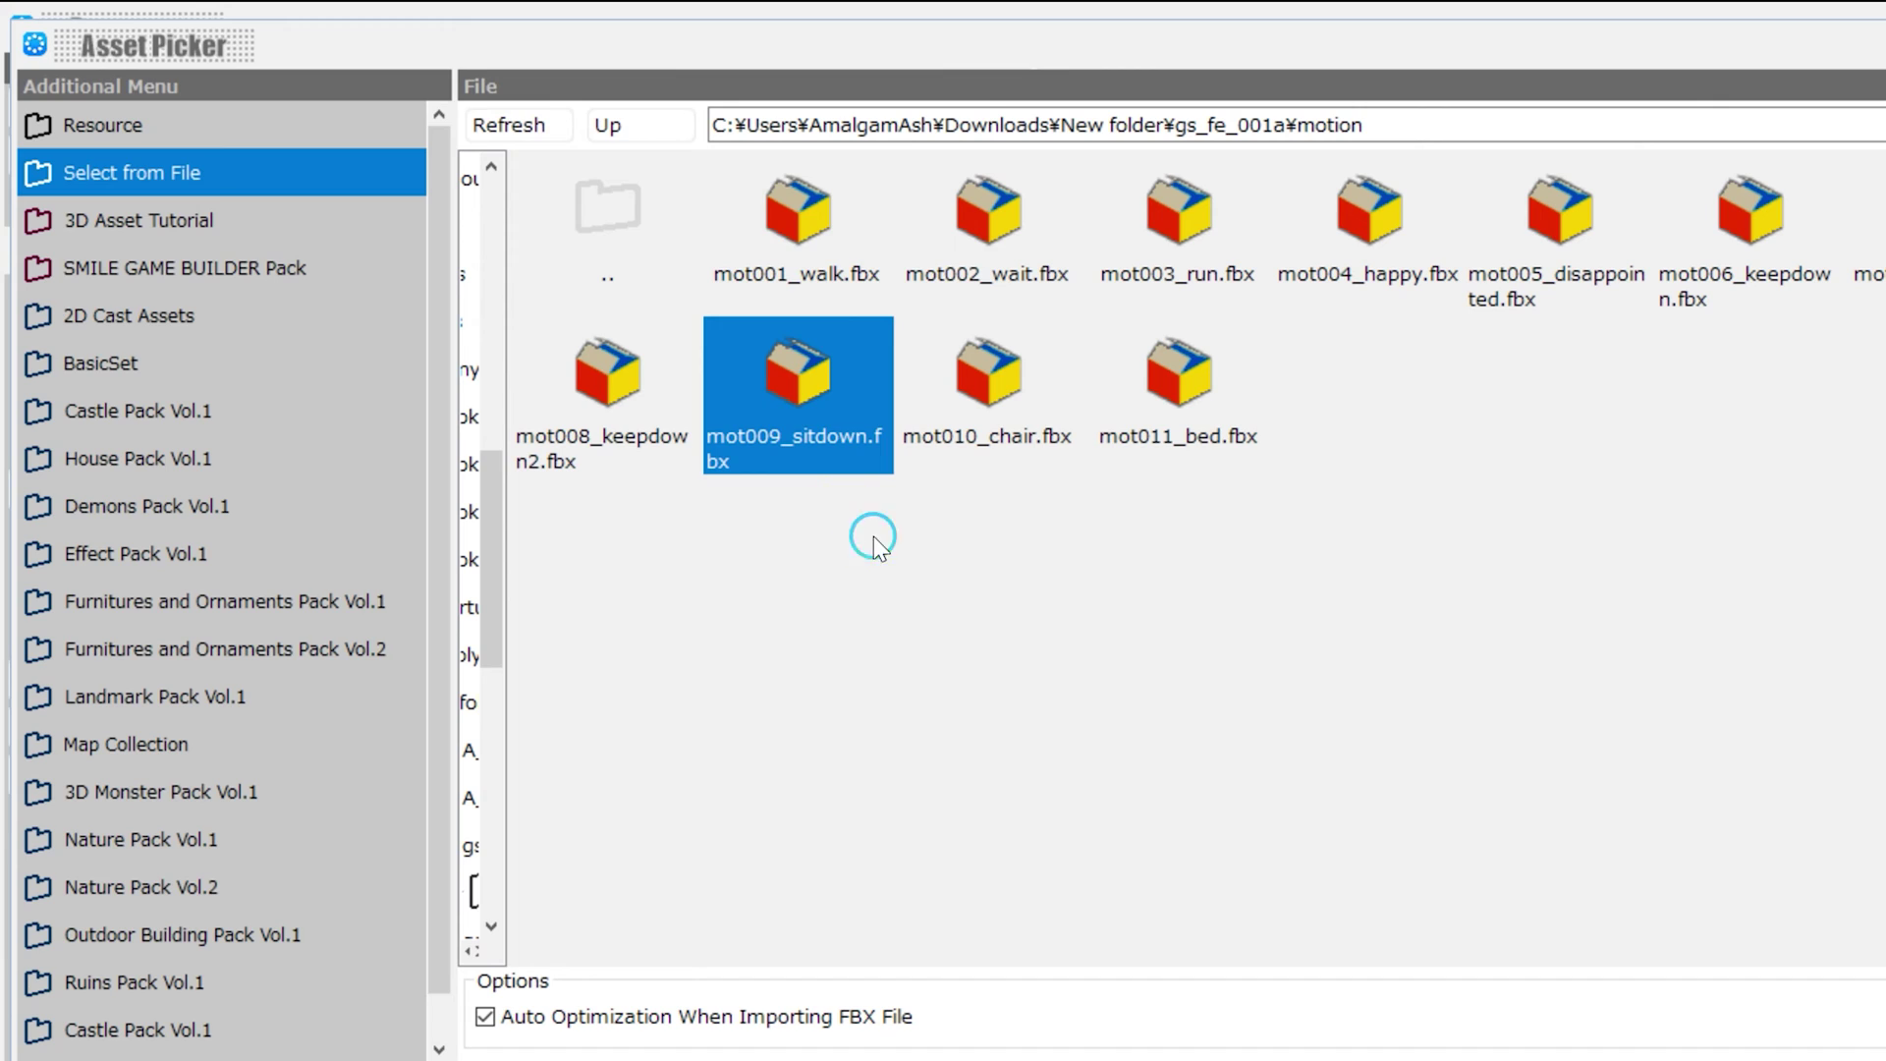
click(870, 275)
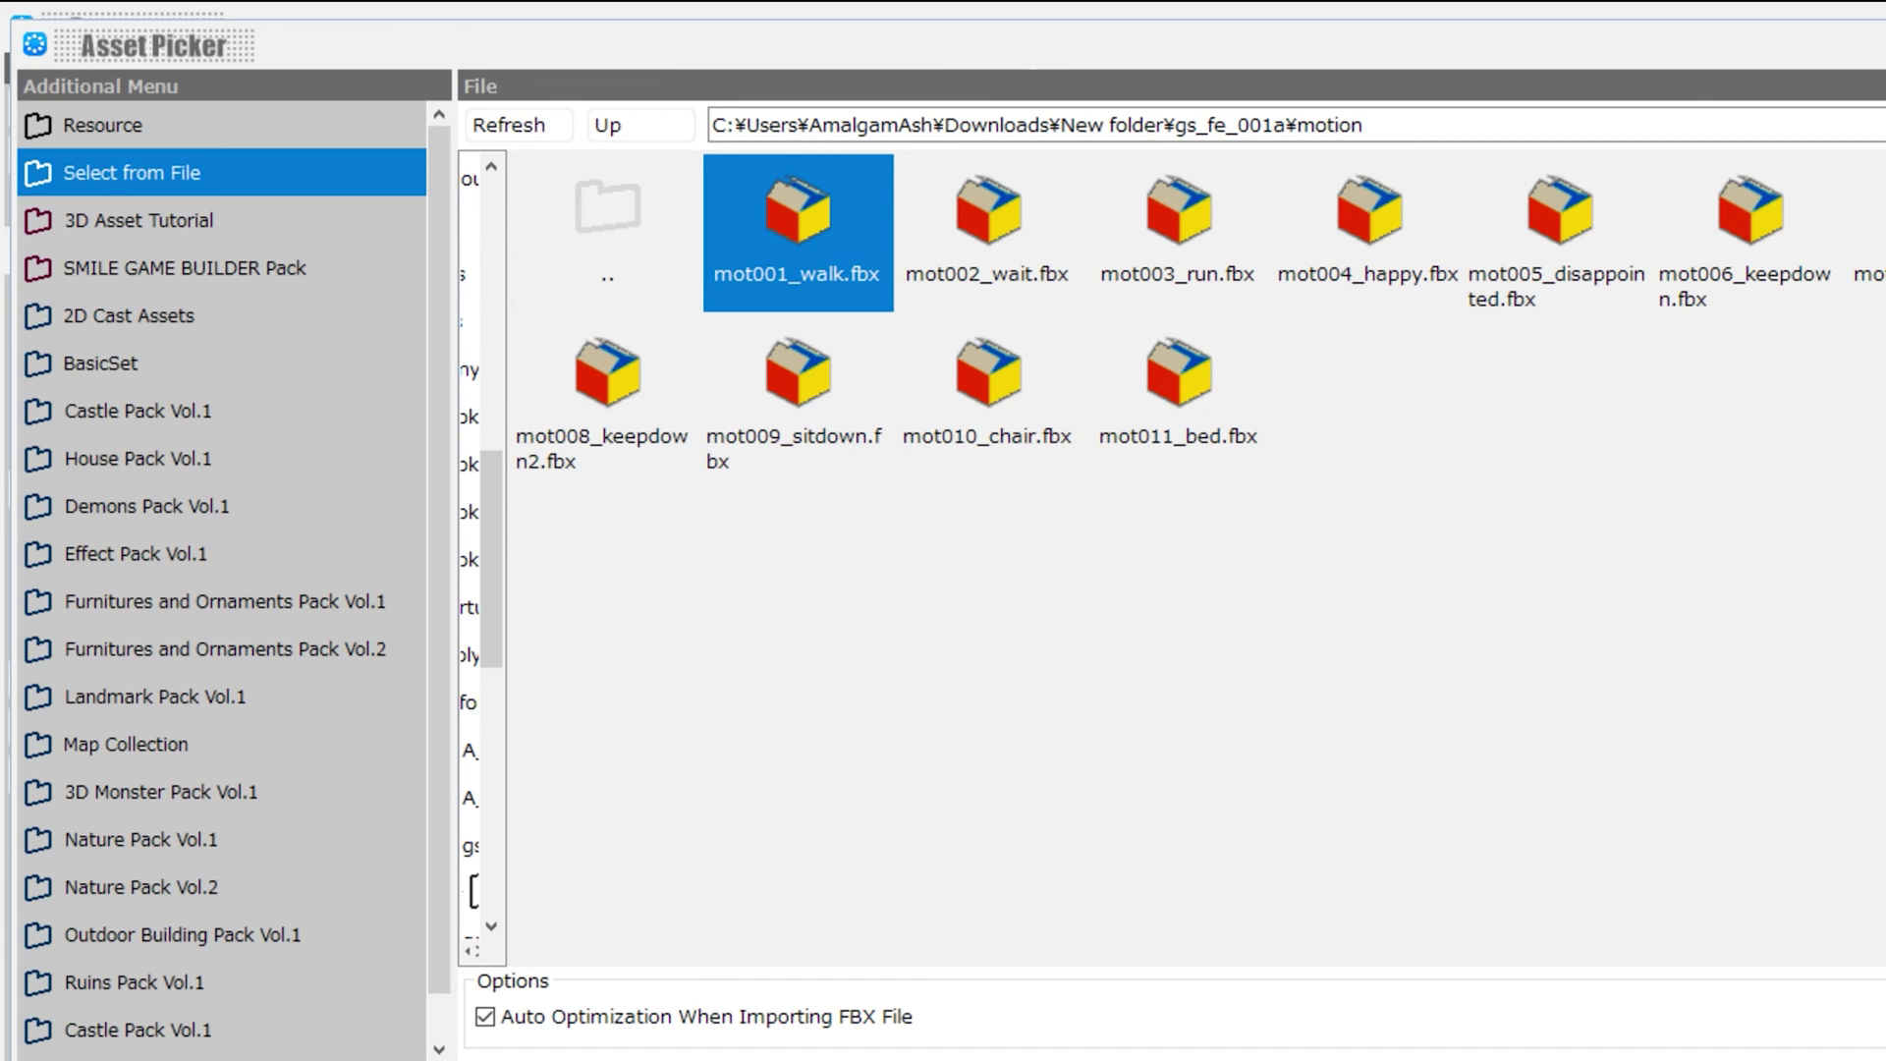
- Select the range mot001_walk.fbx through mot011_bed.fbx and import them into the set
ctrl+click(1002, 240)
ctrl+click(1179, 255)
ctrl+click(1387, 255)
click(1179, 432)
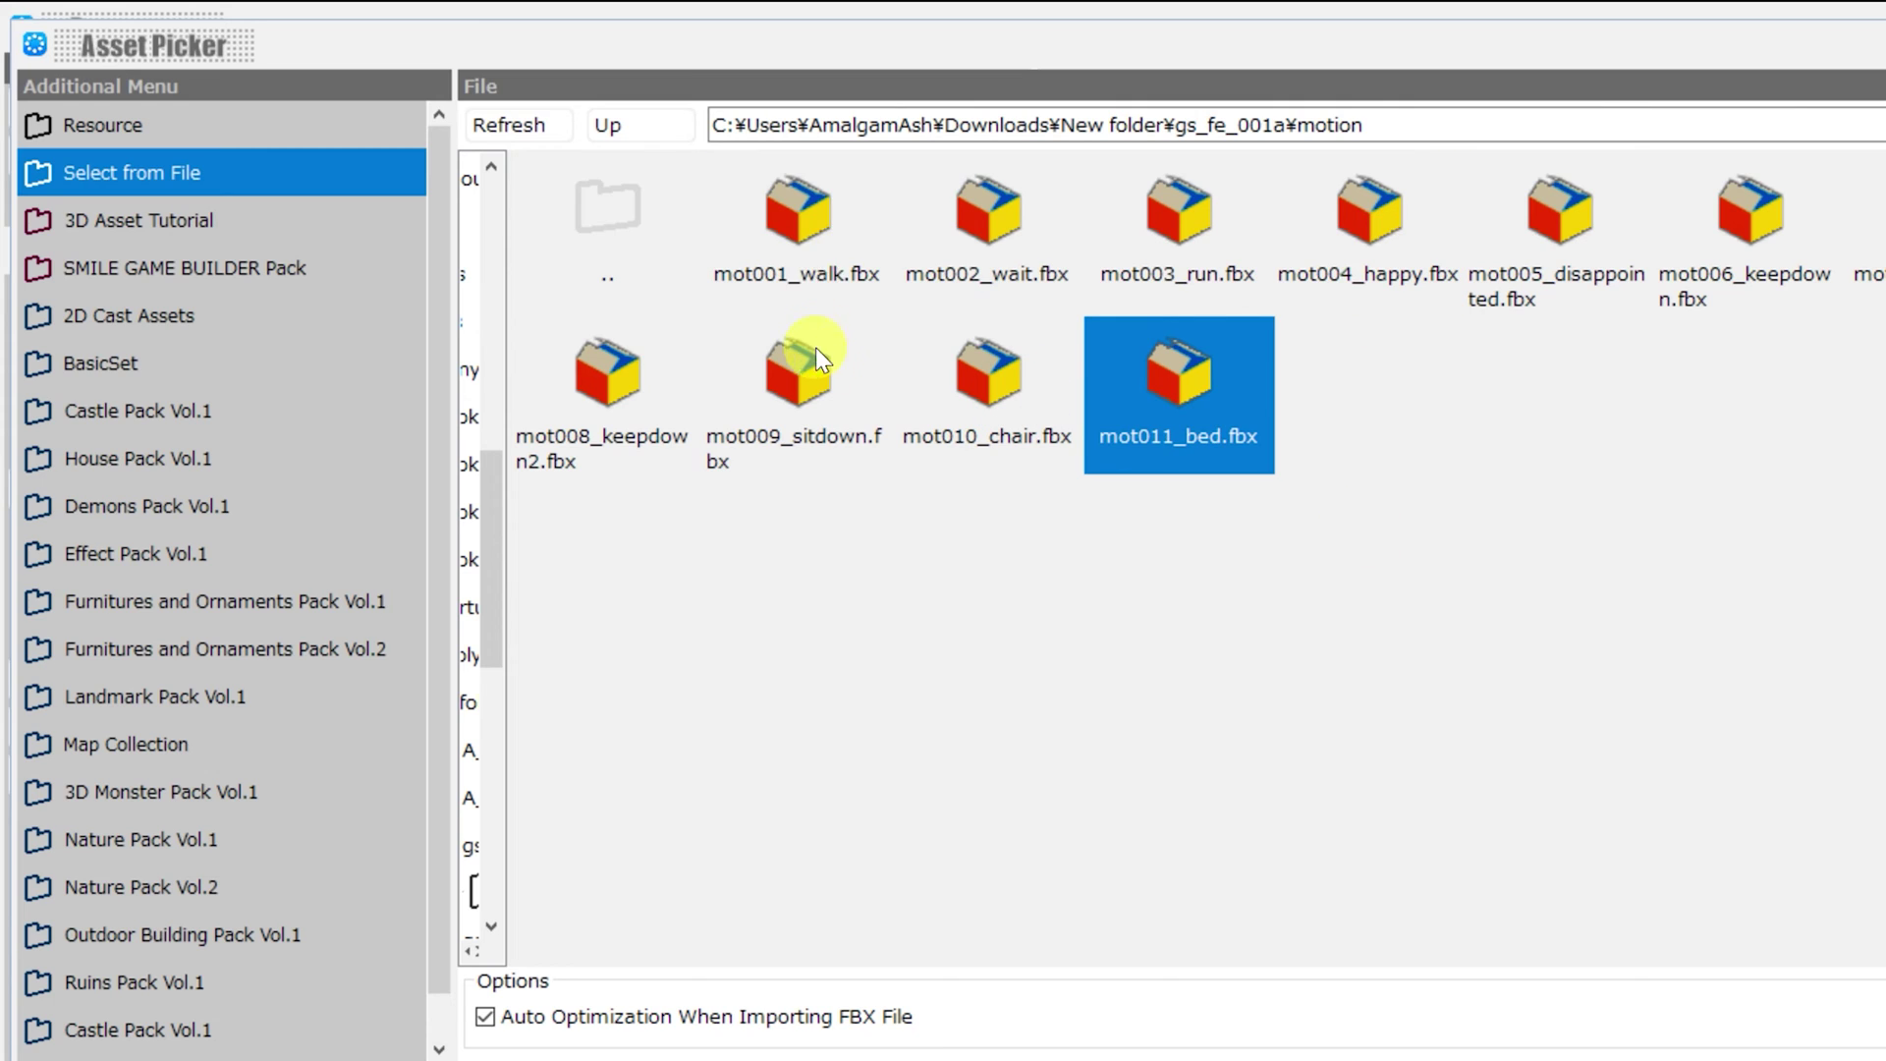
click(843, 240)
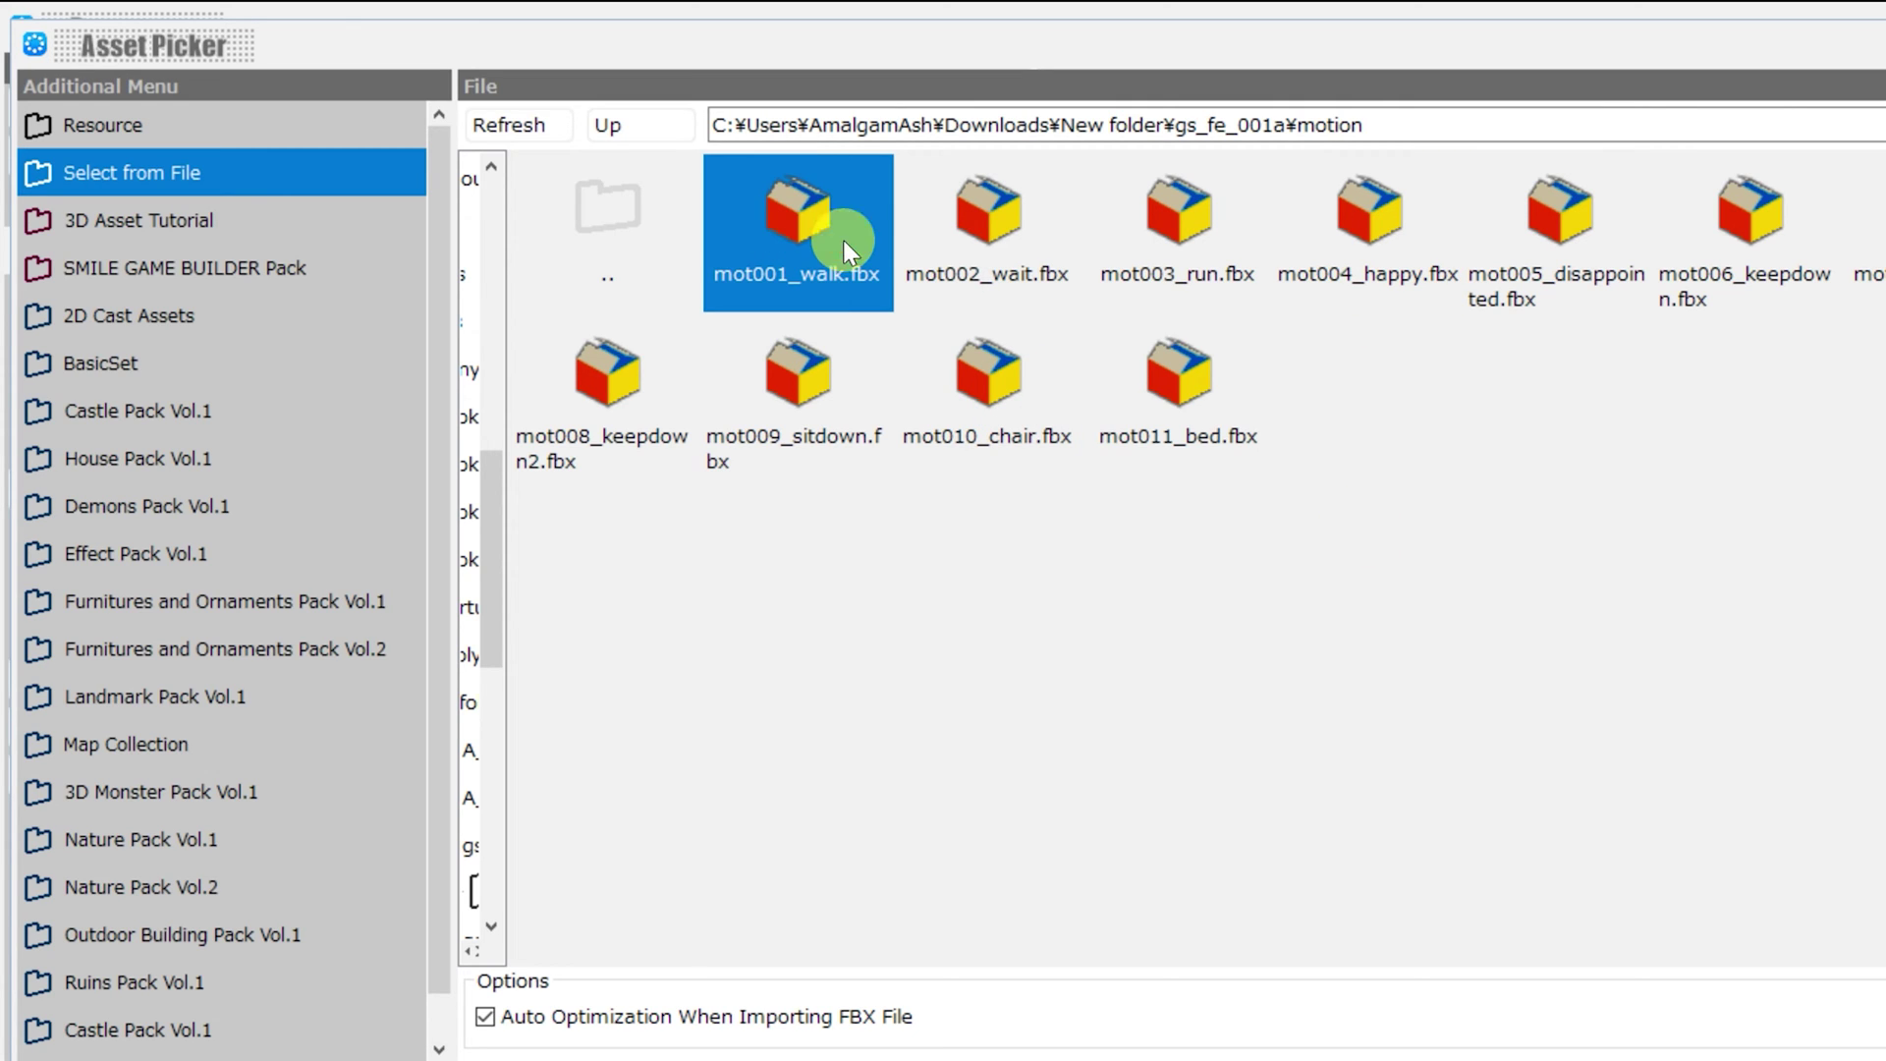
shift+click(1191, 382)
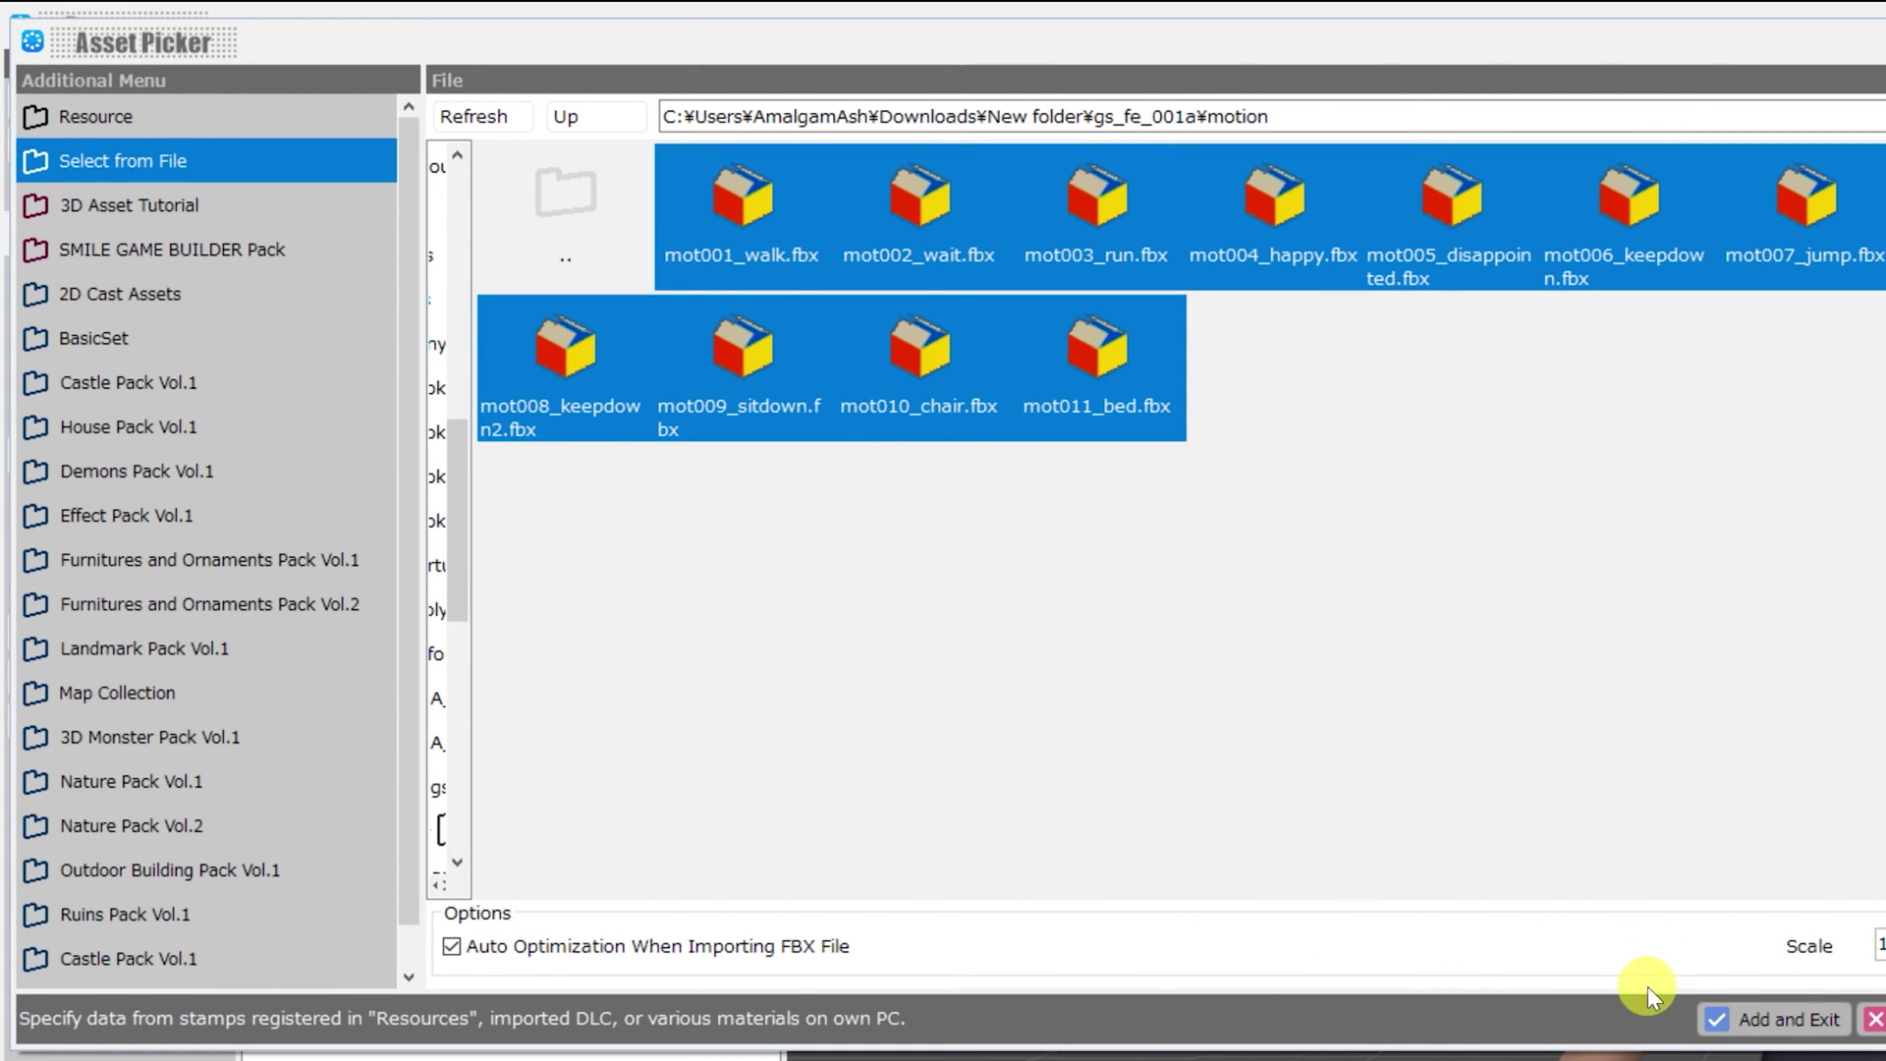
click(1770, 1017)
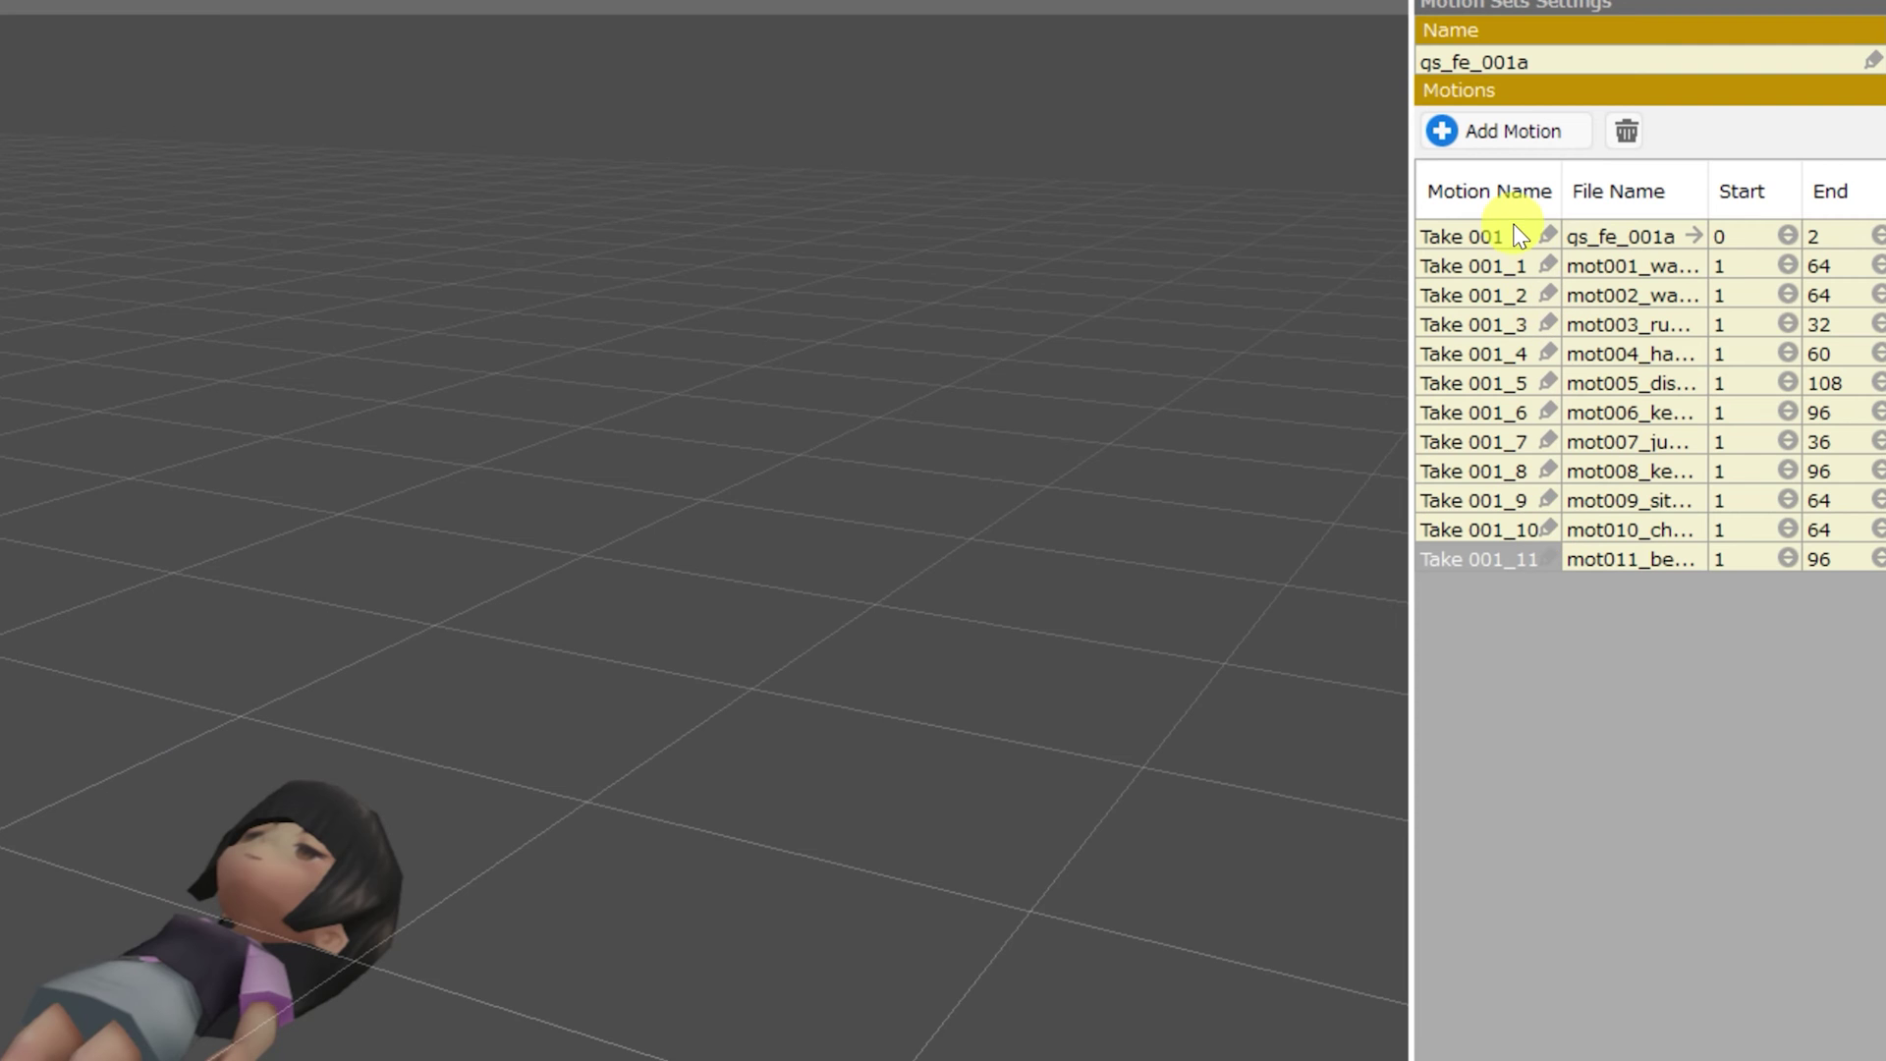